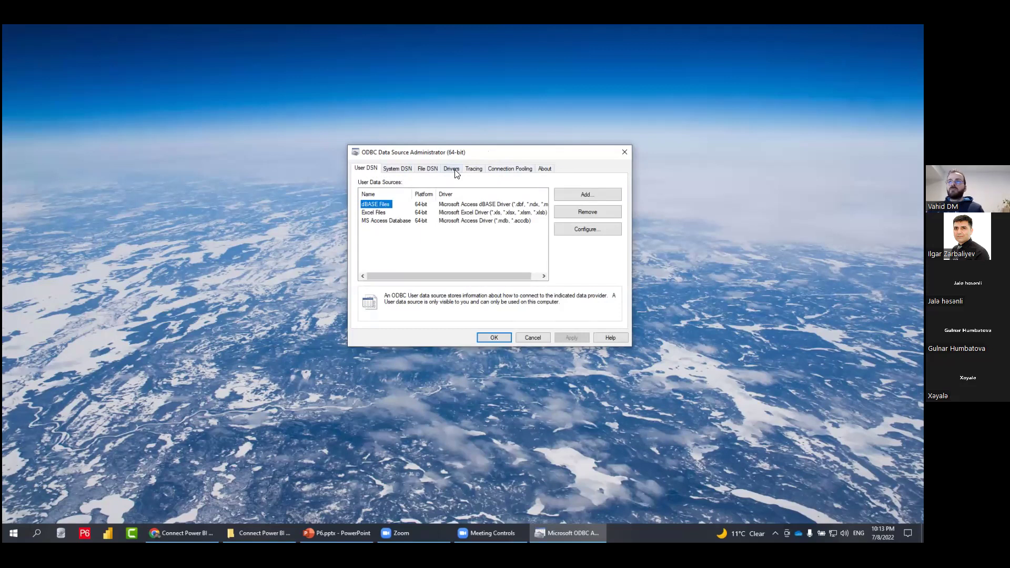
Step: Check the installed ODBC drivers and open the bookmarked SQLite ODBC Driver page in Chrome
click(451, 169)
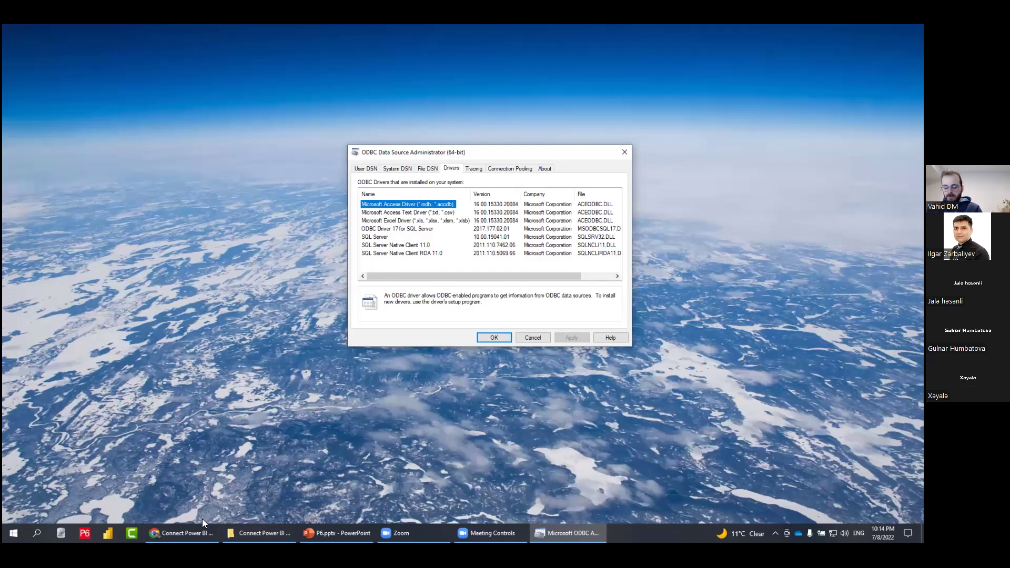
key(super)
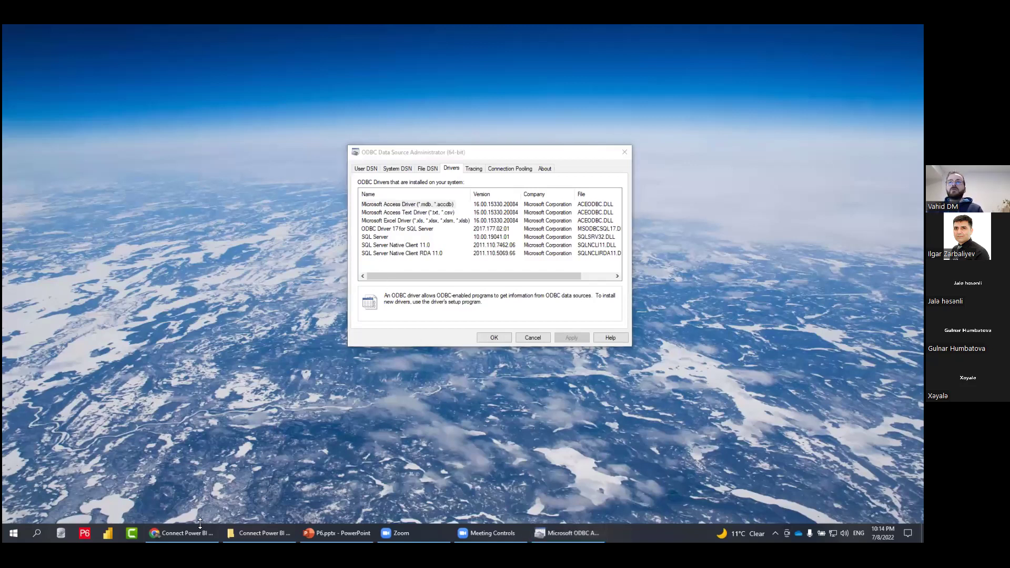
text(ch)
key(Return)
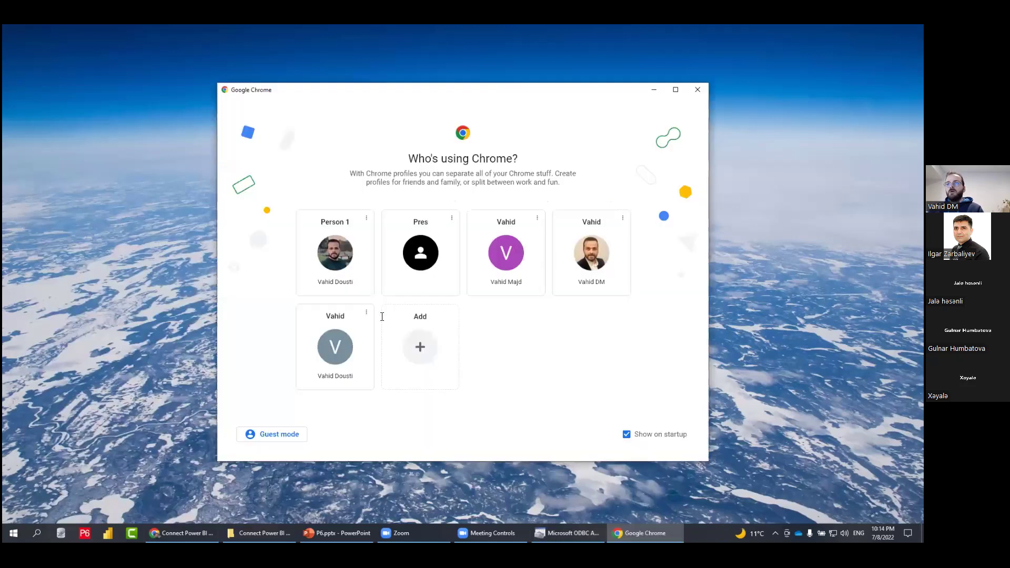
click(335, 252)
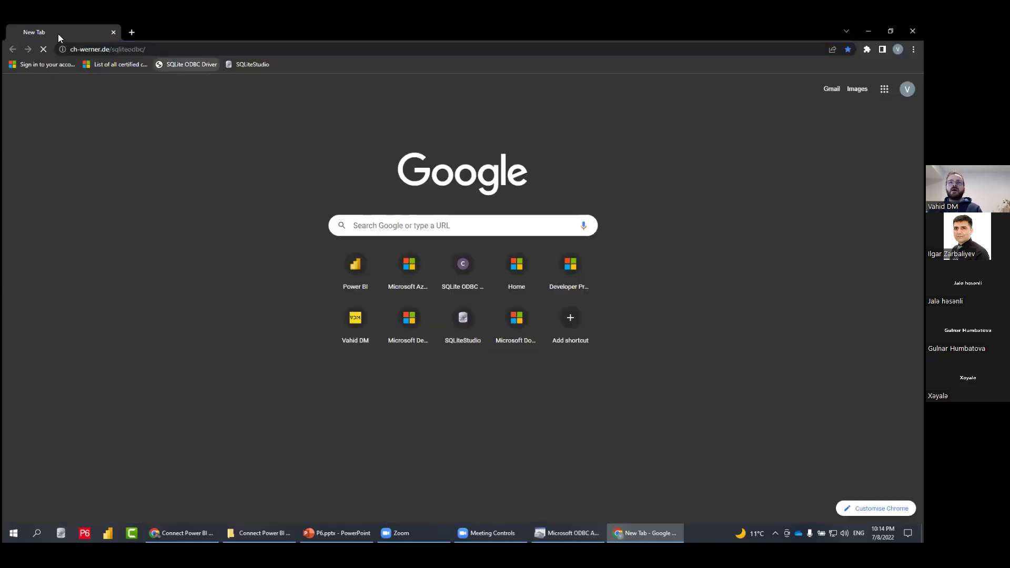
click(190, 63)
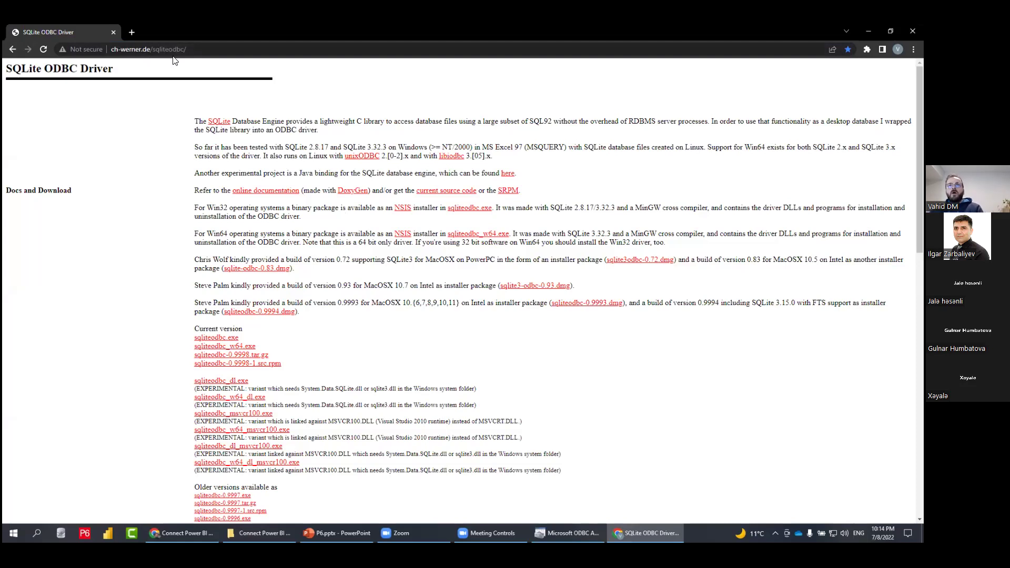
Step: Review the page address and point out the current-version installers sqliteodbc.exe and sqliteodbc_w64.exe
drag(187, 49, 111, 49)
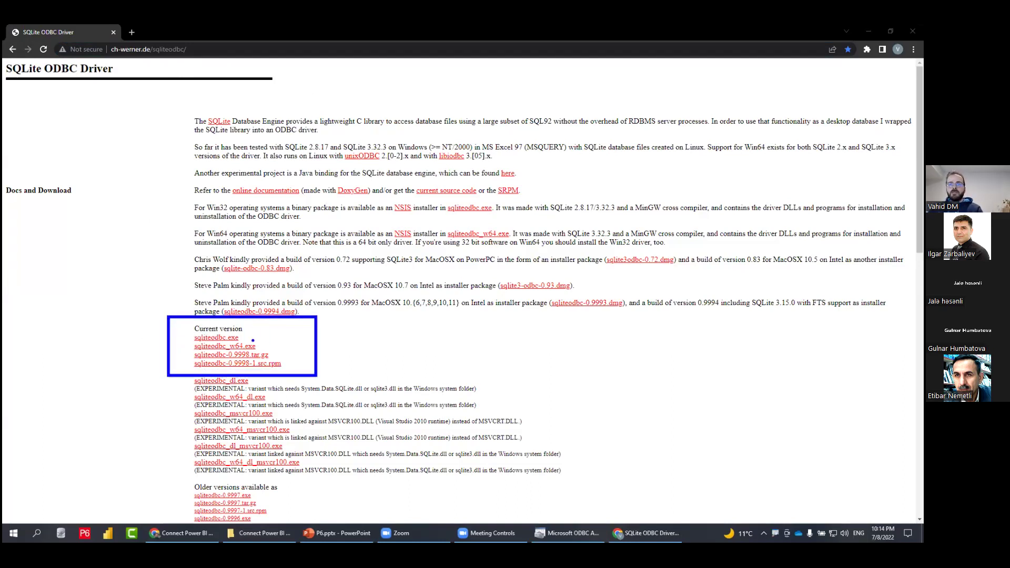
drag(285, 339, 245, 338)
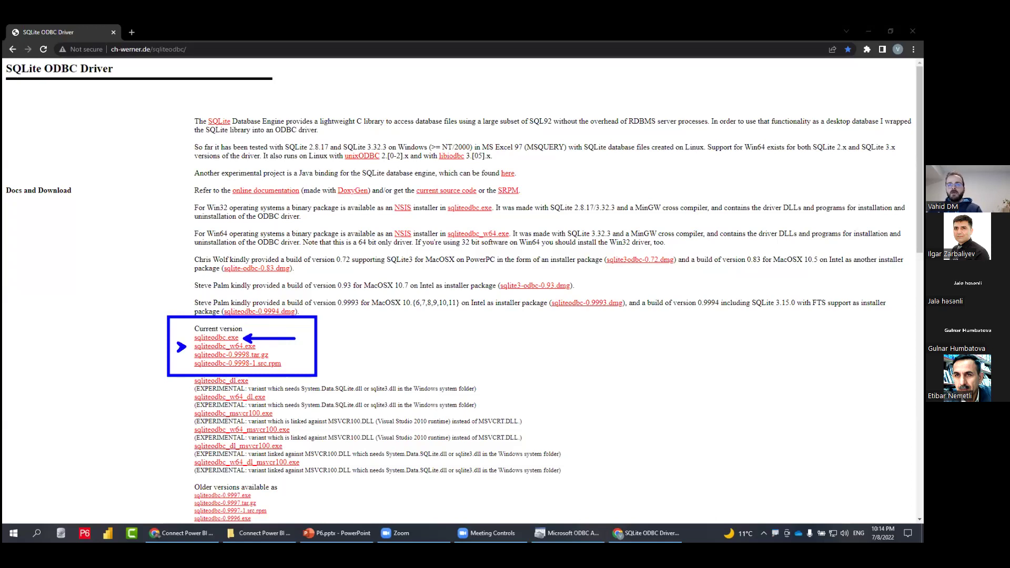
drag(128, 347, 187, 347)
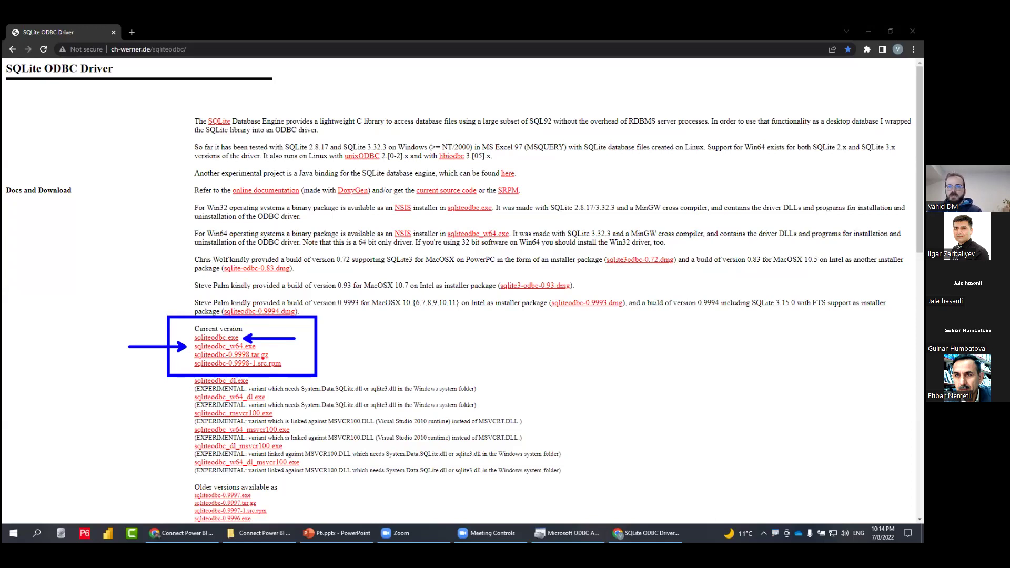
drag(312, 348, 260, 349)
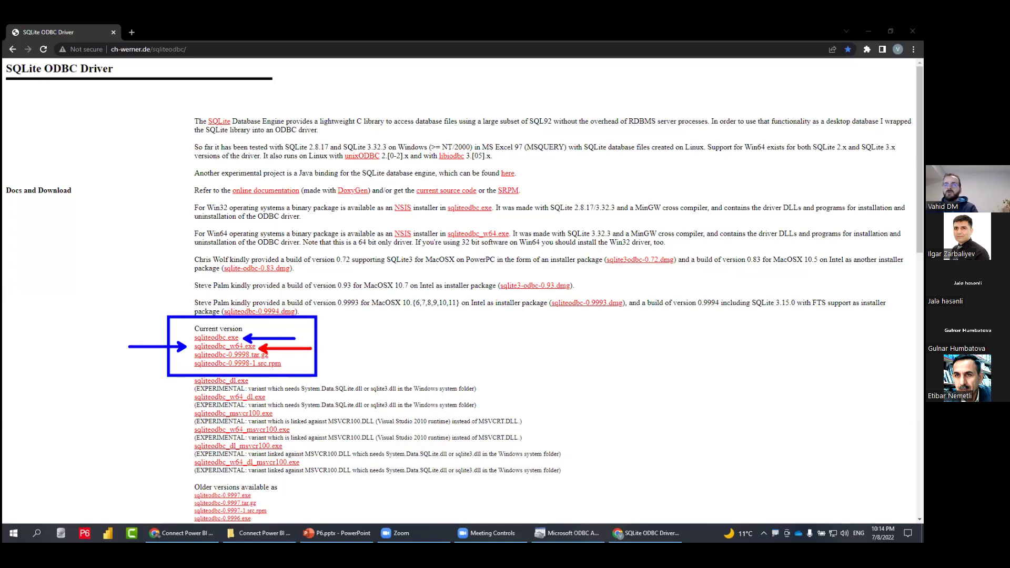
Step: Download sqliteodbc_w64.exe and install the SQLite3 ODBC Driver for Win64 without the SQLite 2 Drivers component
click(246, 346)
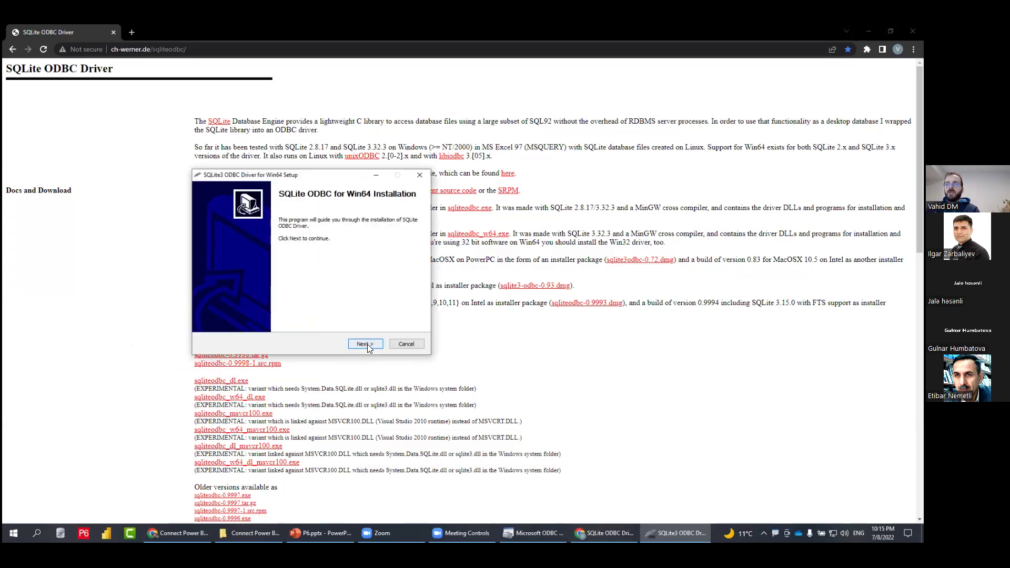
click(365, 344)
click(366, 344)
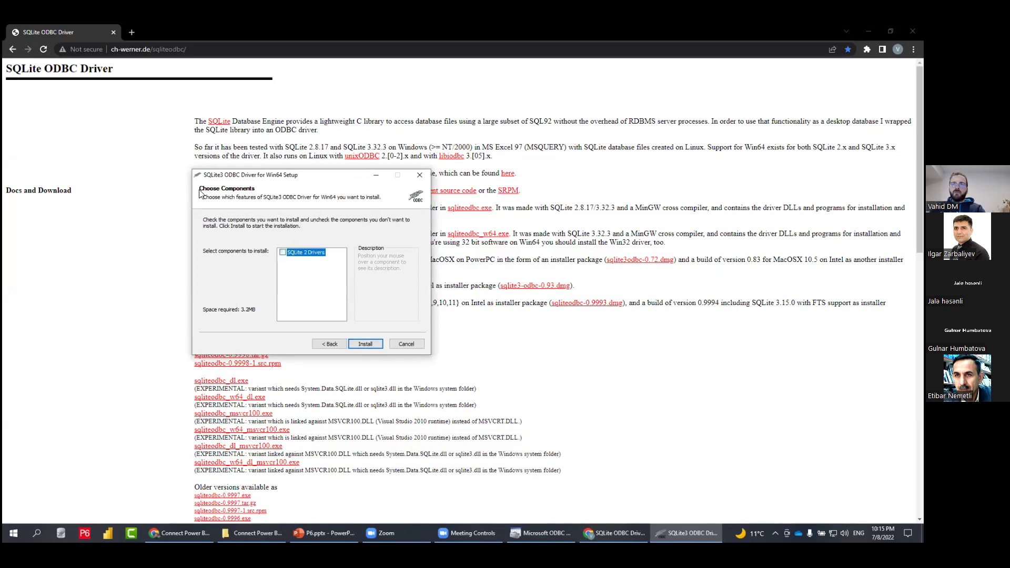
click(371, 343)
click(369, 344)
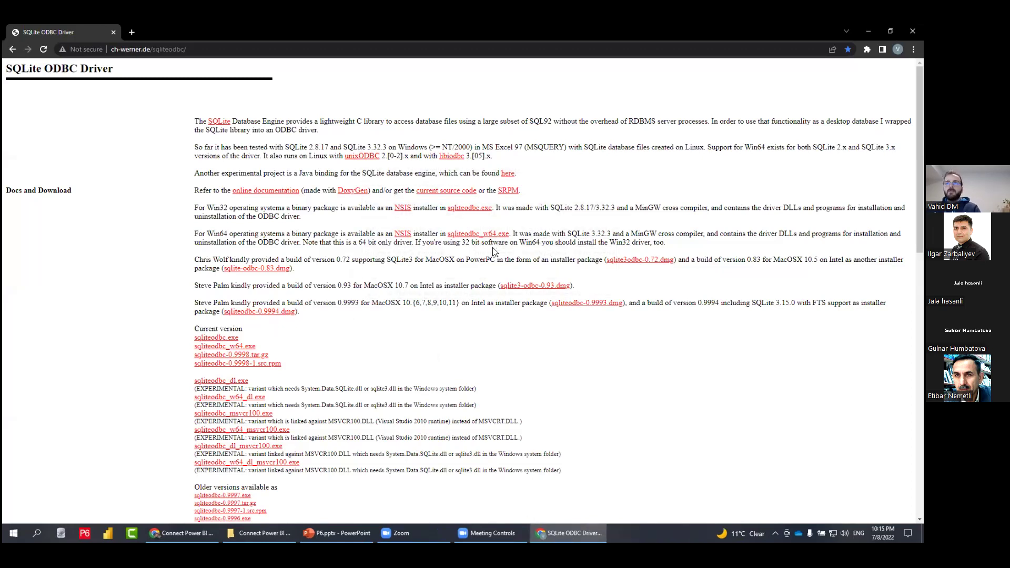
Step: Reopen the ODBC Data Source Administrator, check the installed drivers for the SQLite3 ODBC Driver, and close it
key(super+r)
key(Return)
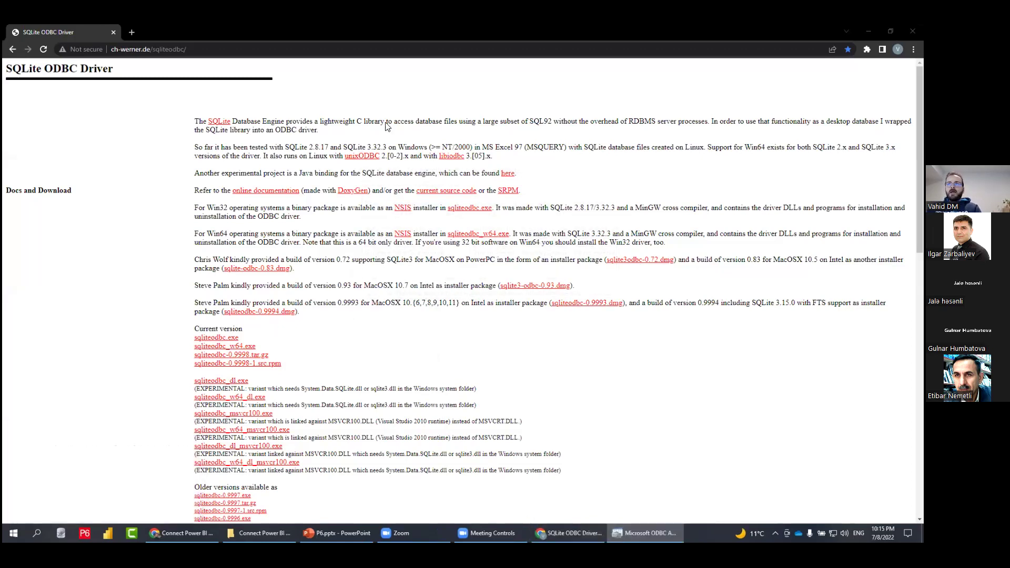
click(365, 137)
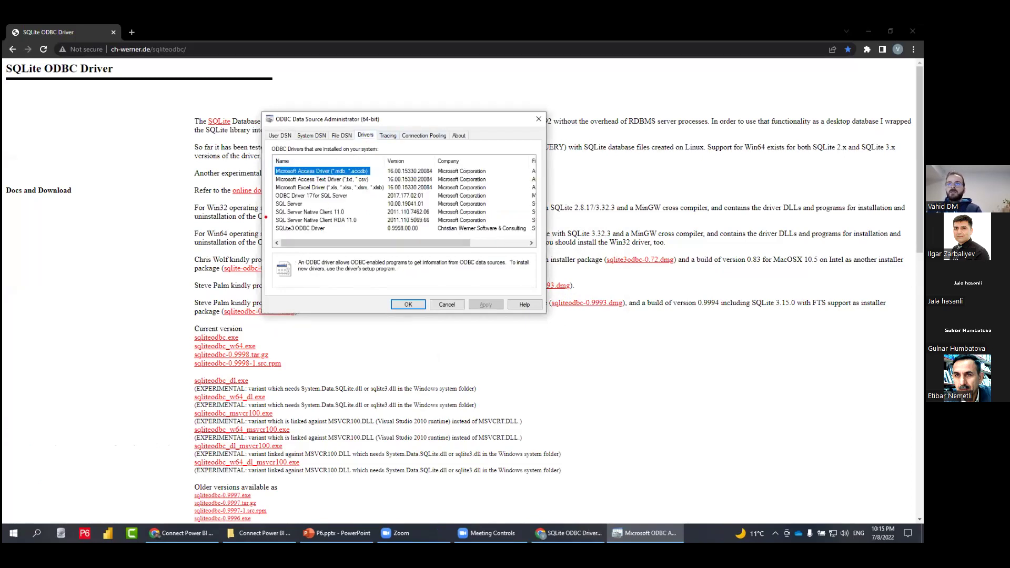
mouse_move(262, 215)
mouse_down()
mouse_move(433, 242)
mouse_move(543, 243)
mouse_up()
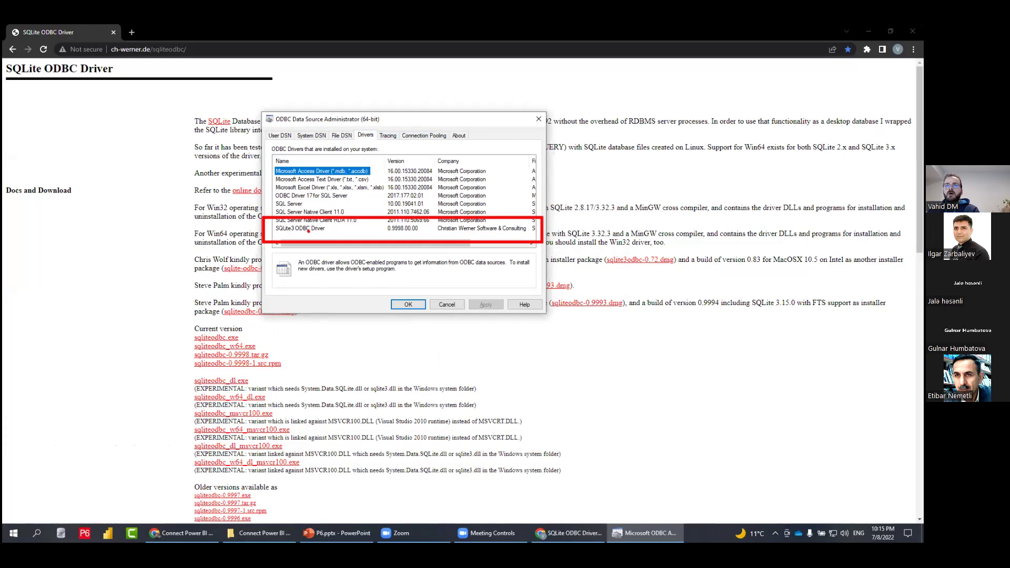
key(Escape)
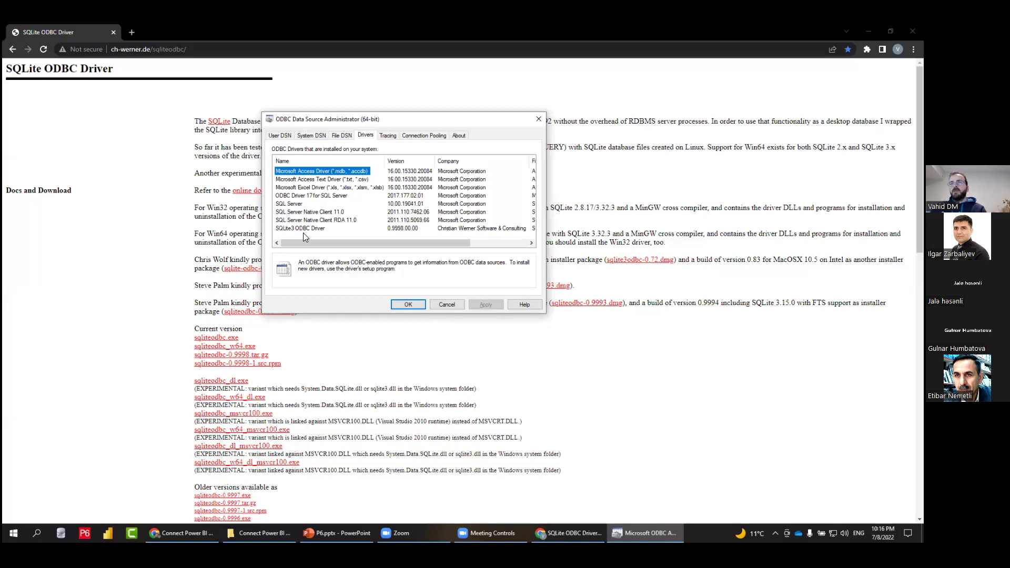
click(538, 119)
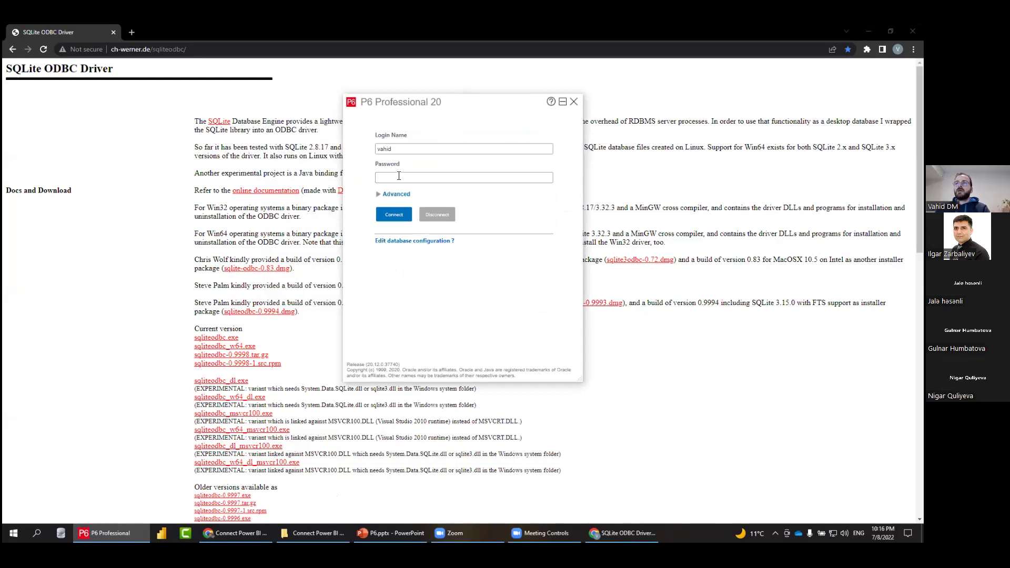
Step: Enter the account password and connect to P6 Professional 20
text(•••••)
key(Return)
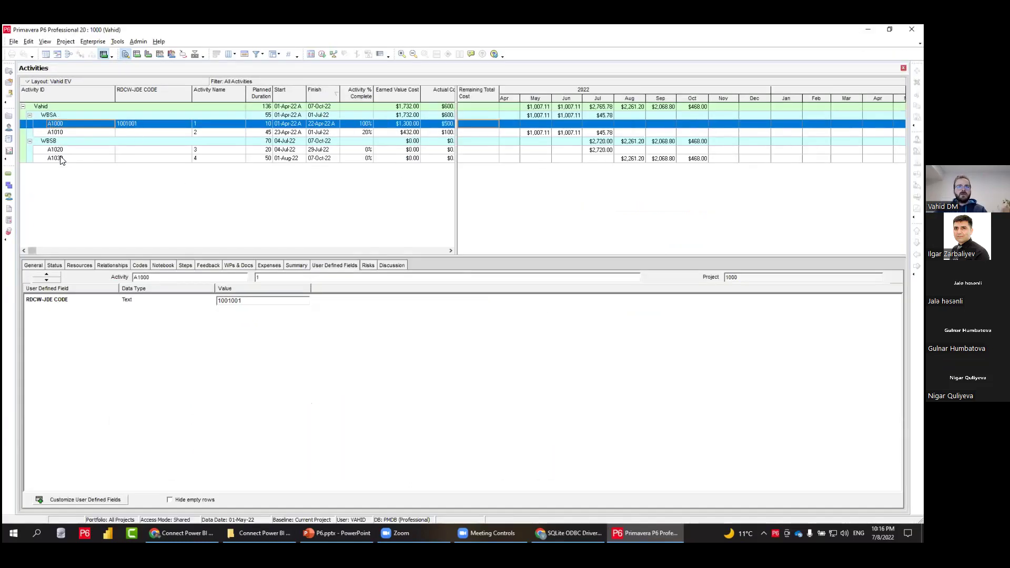
Step: Examine the activities and WBS of project 1000 and its entry under the EPS in the project list
click(55, 132)
click(9, 116)
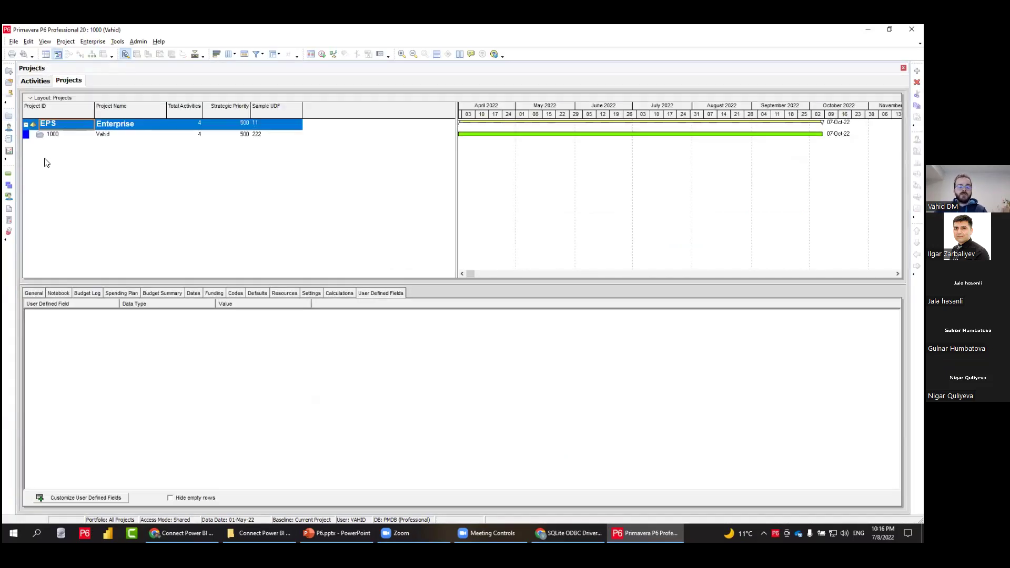
click(9, 176)
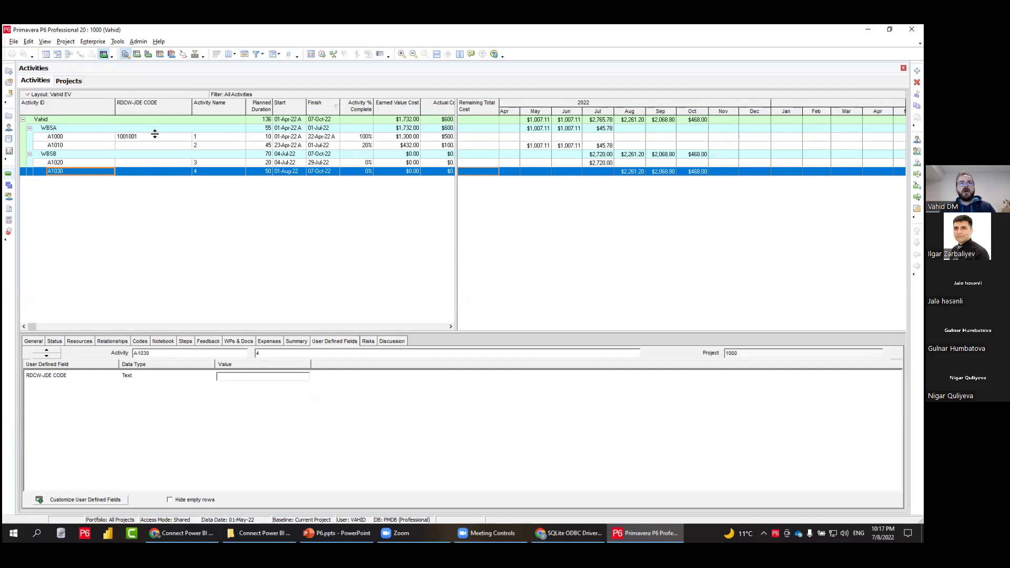
key(ctrl+Tab)
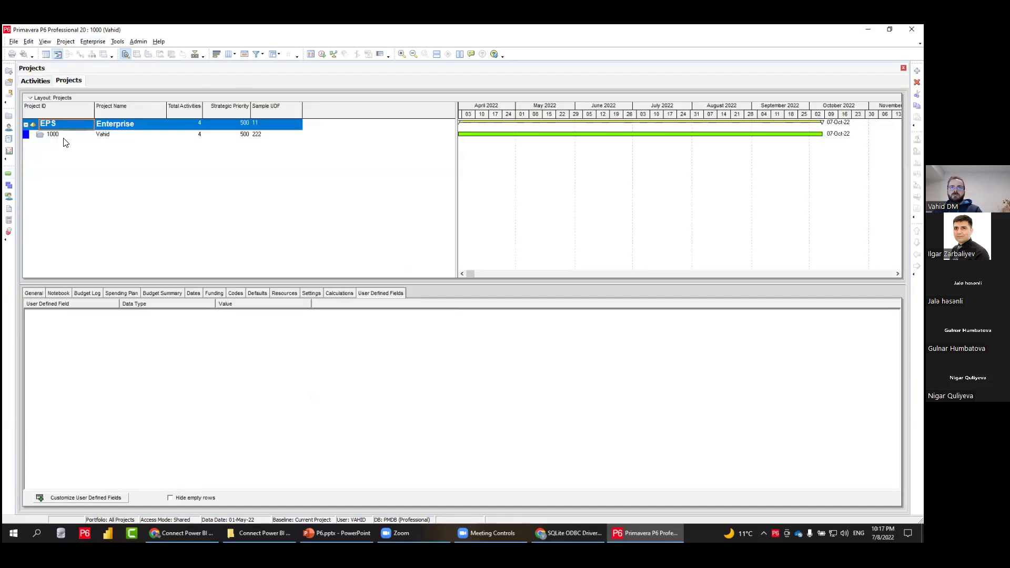
click(54, 136)
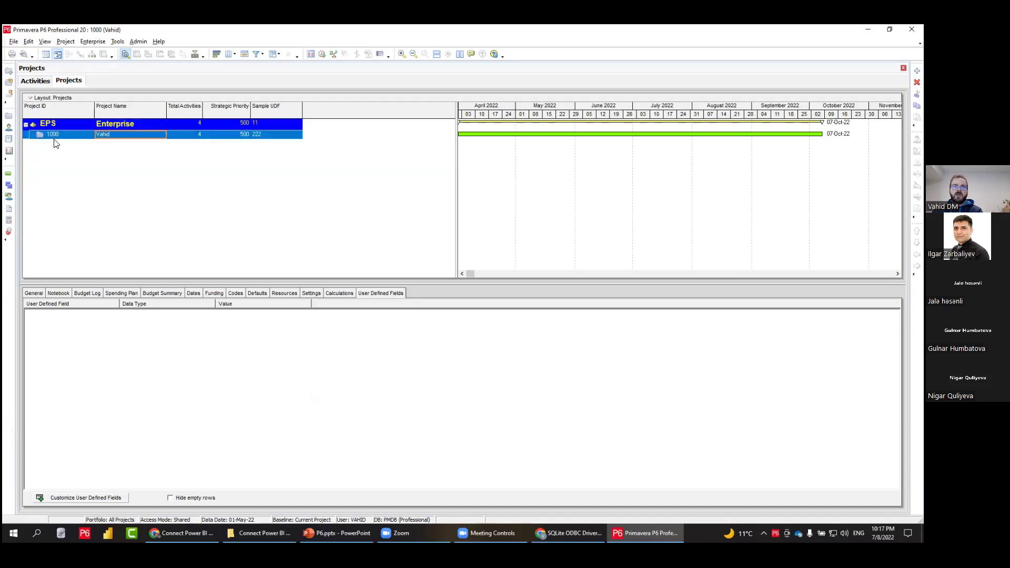
click(25, 81)
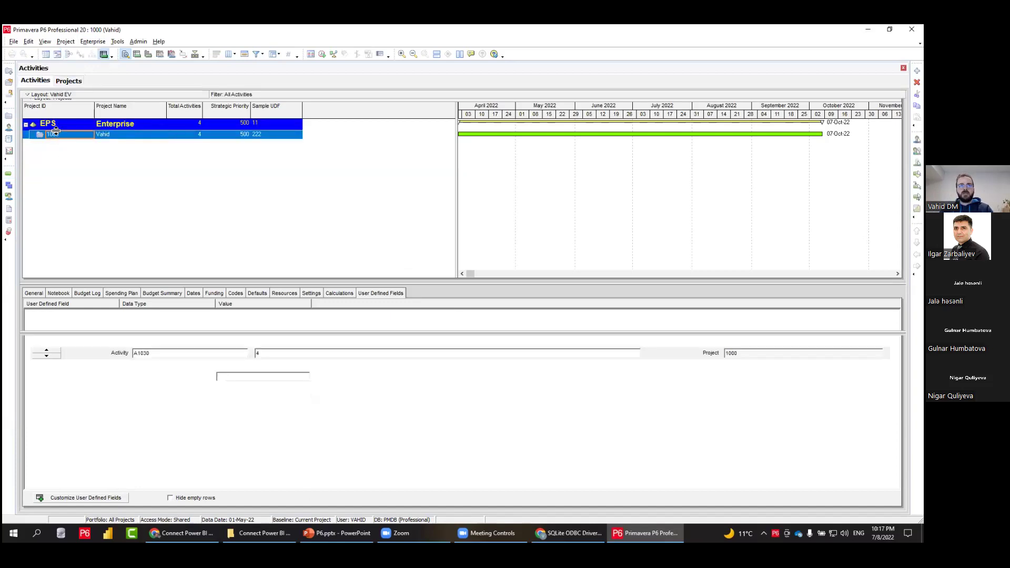
click(48, 131)
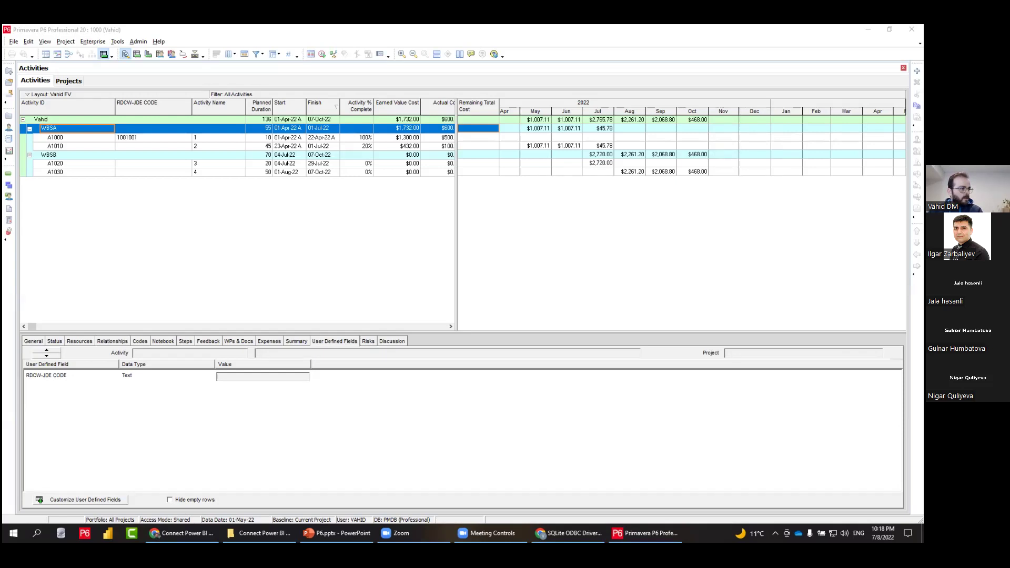
Step: Switch to Chrome, download SQLiteStudio 3.3.3 from sqlitestudio.pl, and open the downloaded zip archive
click(136, 258)
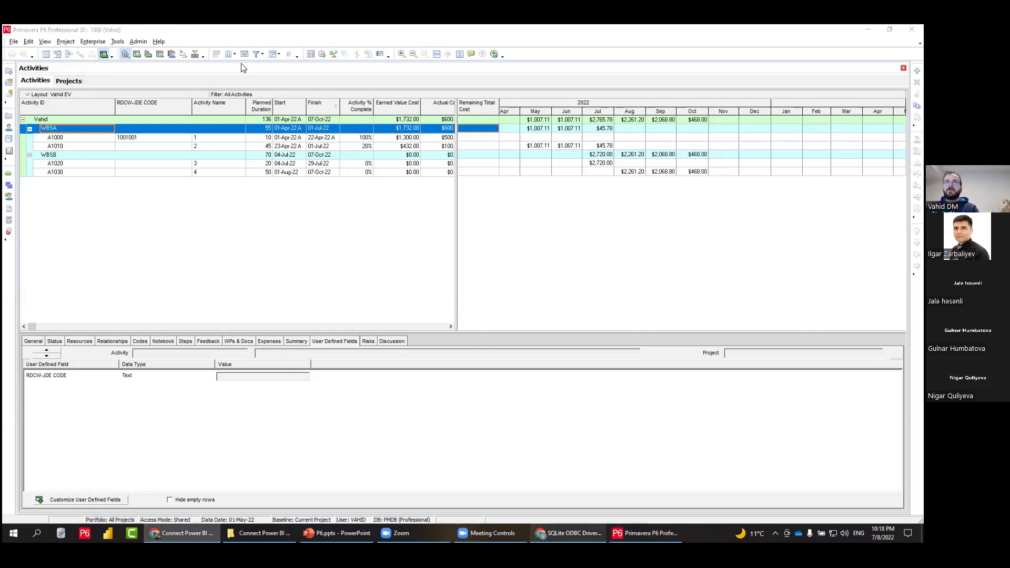
key(alt+Tab)
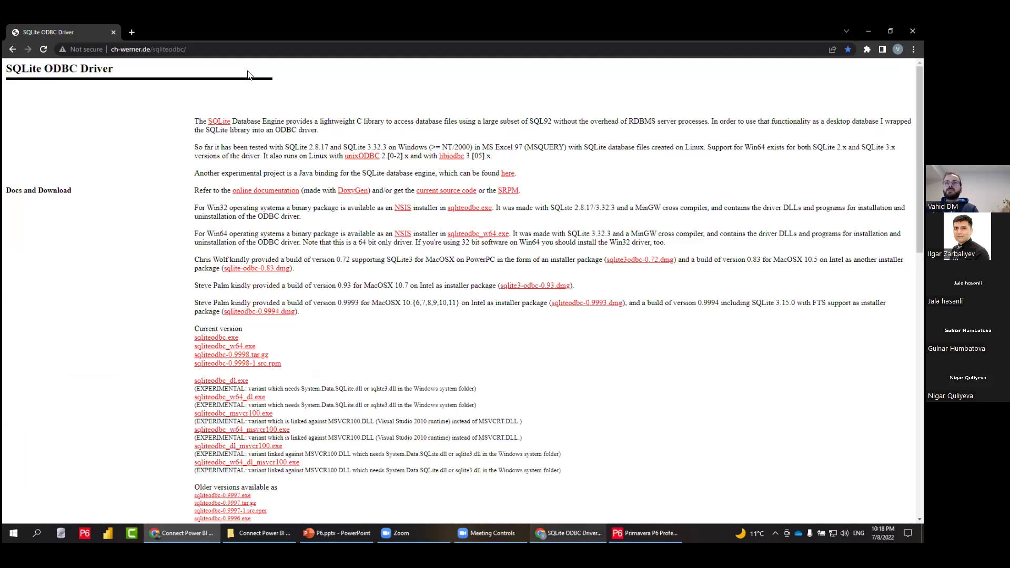
key(ctrl+t)
click(95, 62)
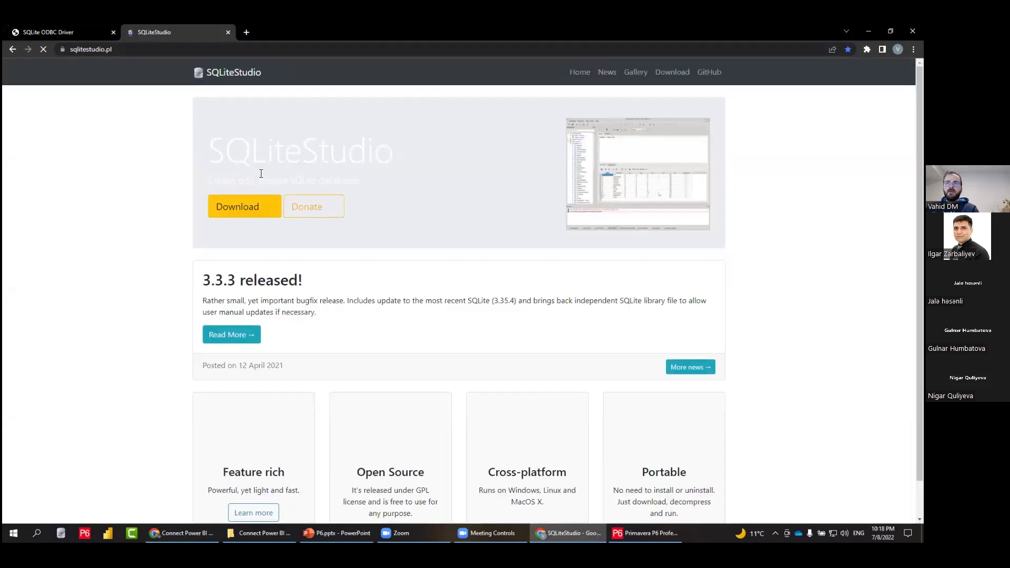
click(273, 206)
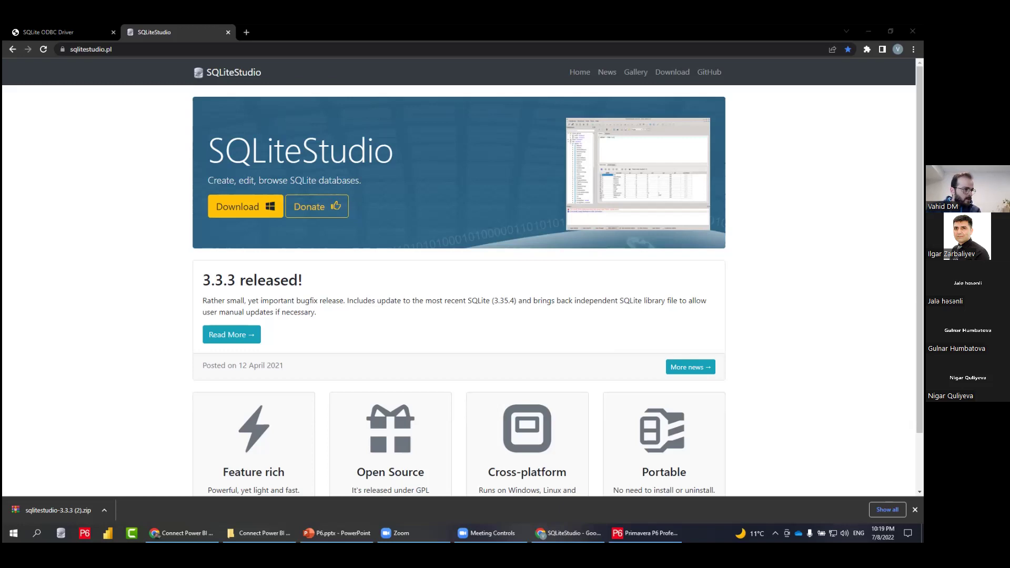
click(124, 225)
click(45, 515)
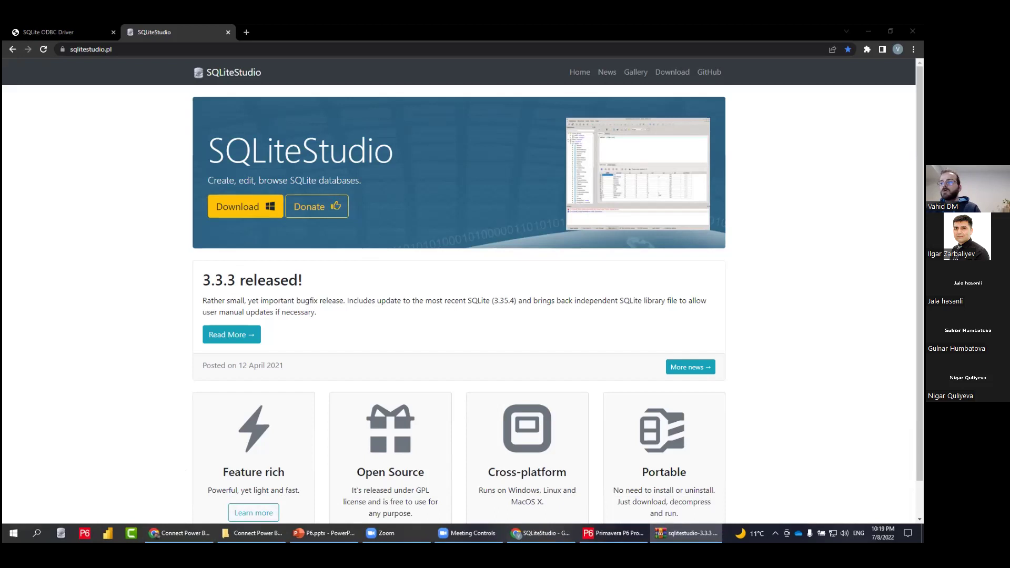
click(686, 533)
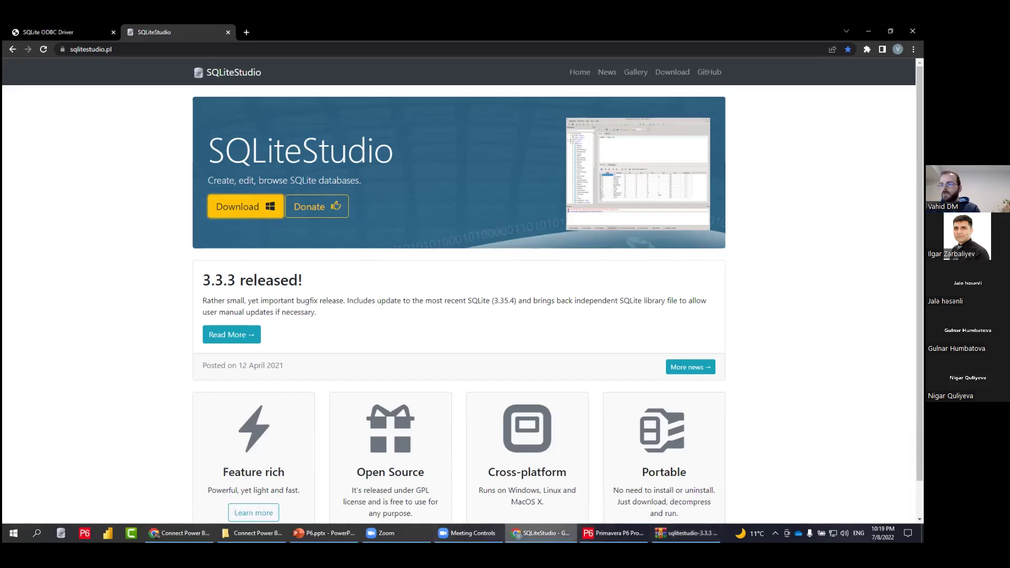
key(alt+Tab)
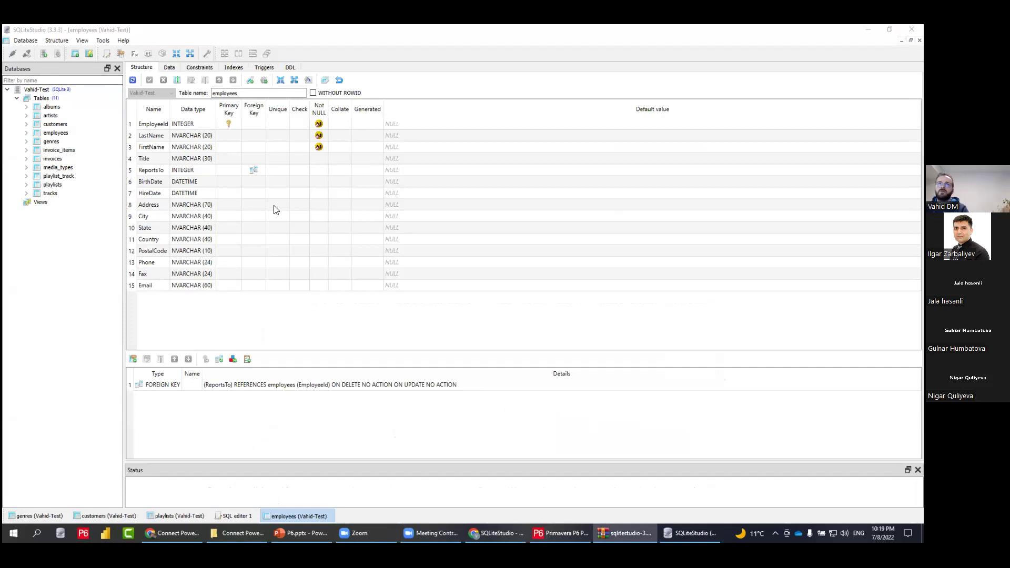
Step: View the data of the albums table in the SQLiteStudio test database
double_click(39, 106)
click(169, 67)
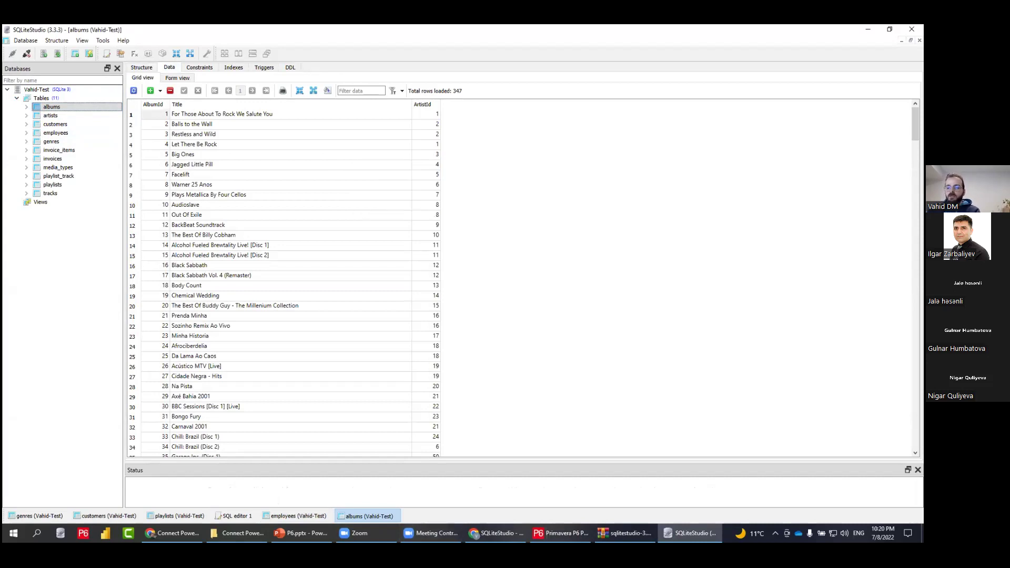
Step: Minimize SQLiteStudio and show the desktop
click(172, 533)
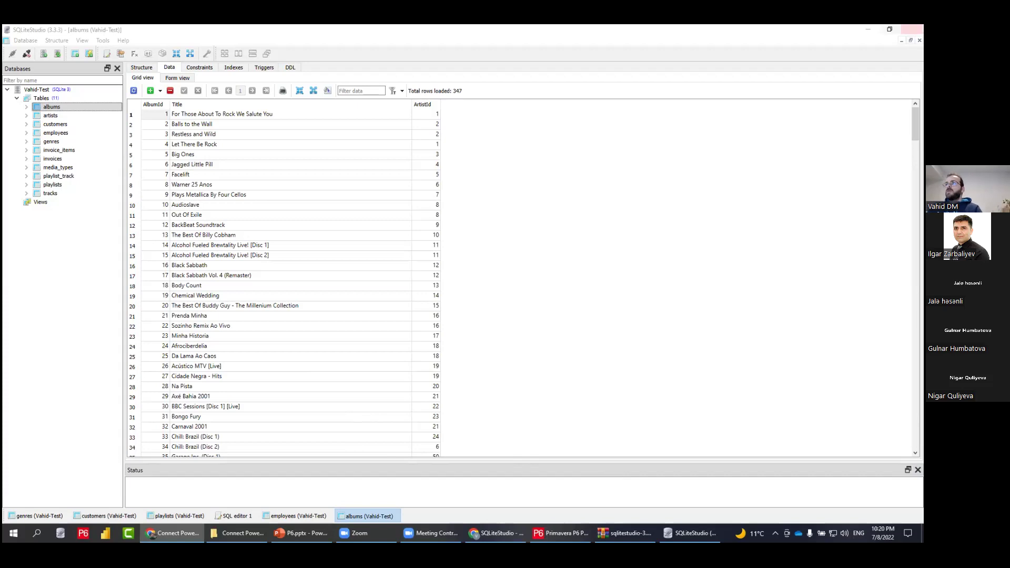
click(868, 29)
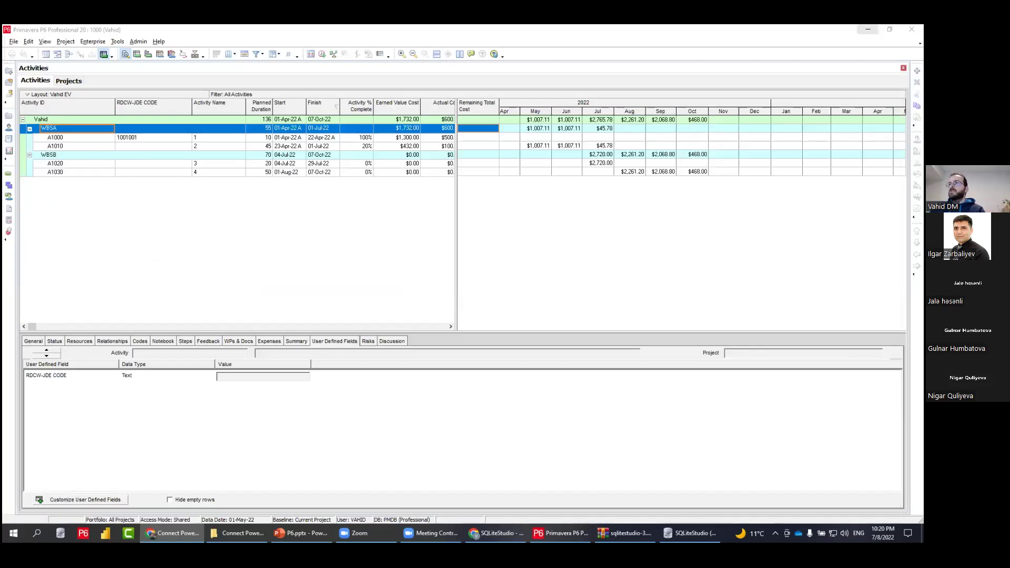
key(super+d)
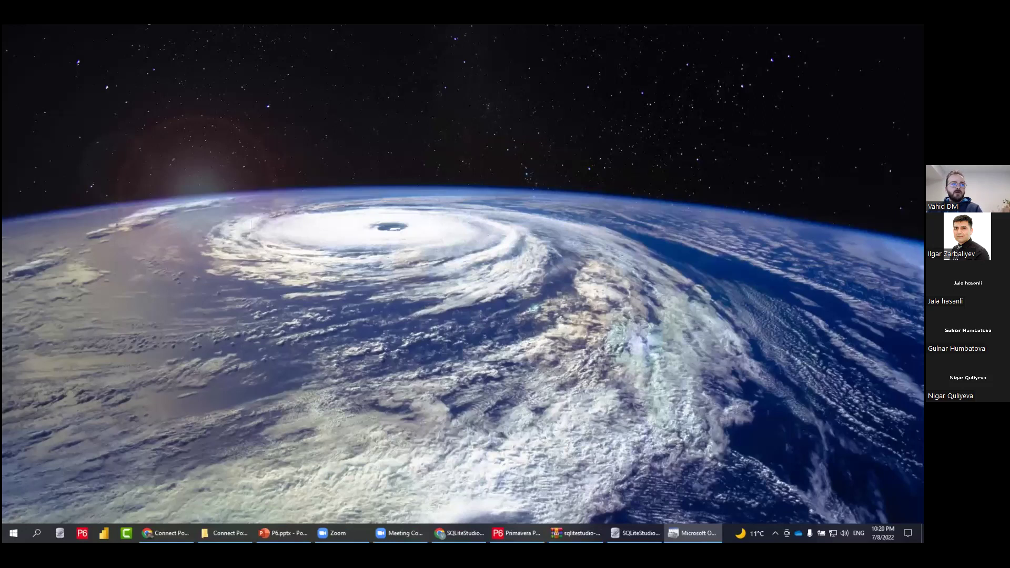
Step: Review the installed ODBC drivers and the existing user and system data sources
click(355, 142)
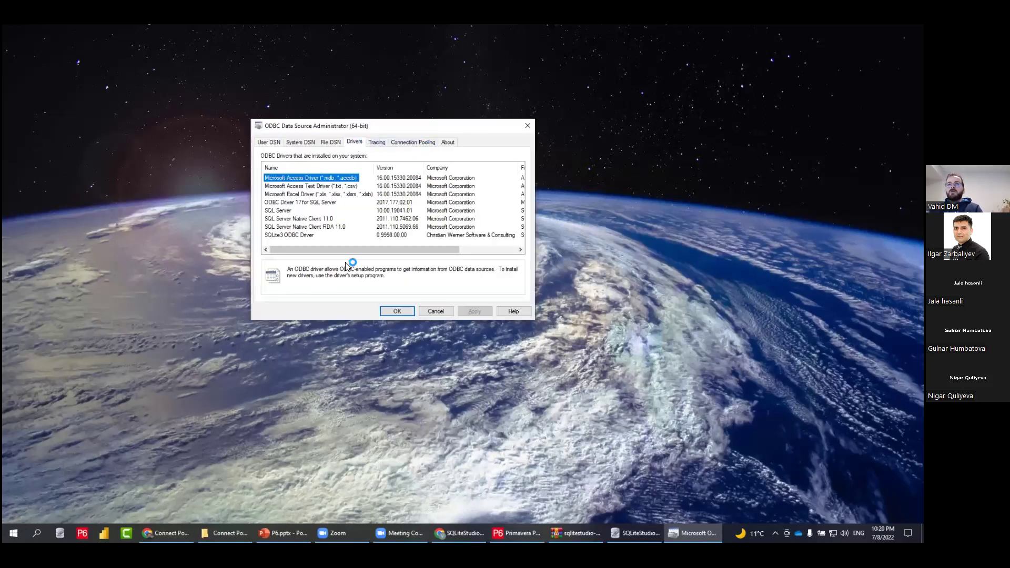
click(270, 142)
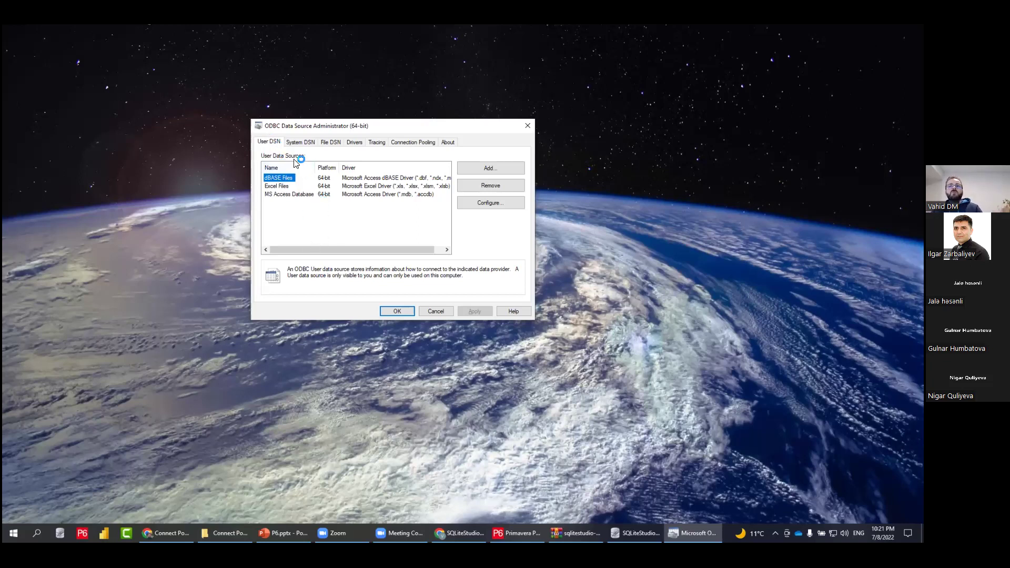
click(300, 142)
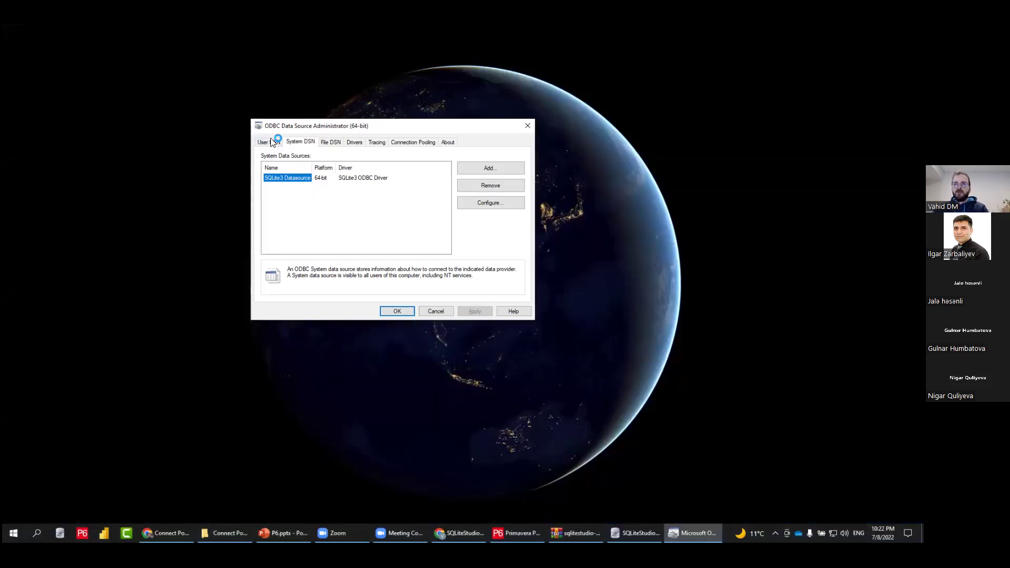
Step: Create a new user data source with the SQLite3 ODBC Driver and name it Primavera P6
click(268, 140)
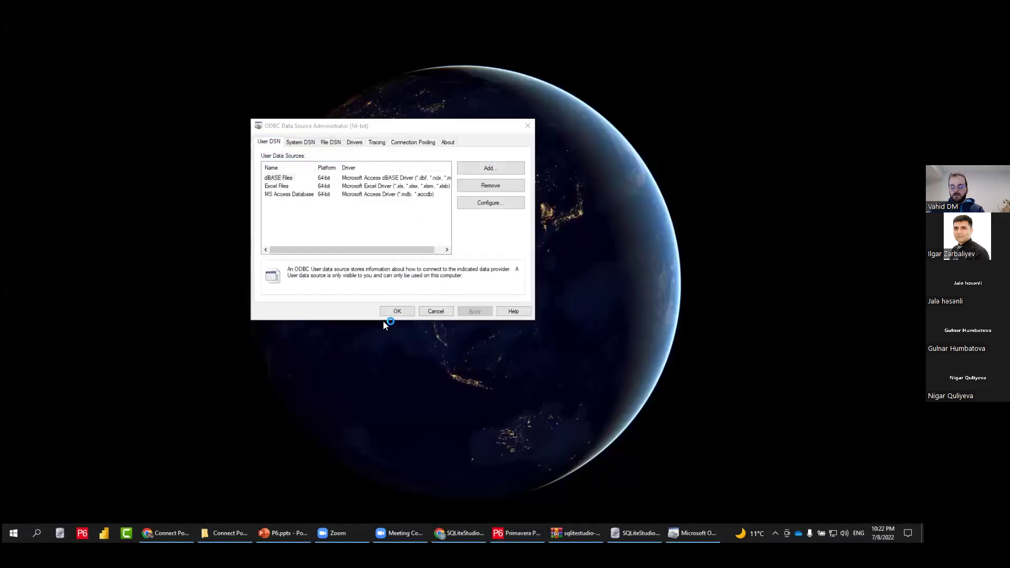
click(490, 168)
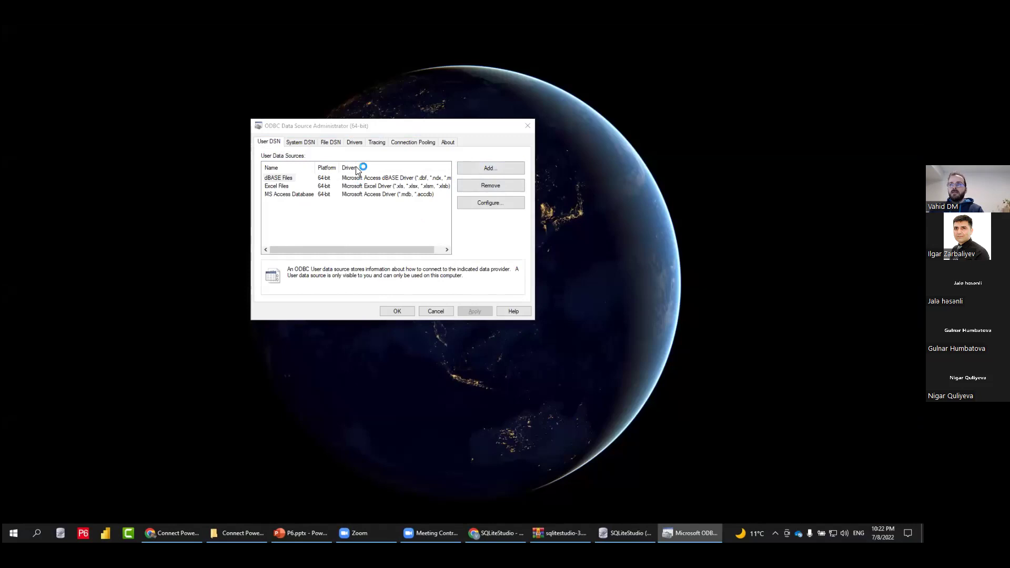
scroll(441, 217, down, 3)
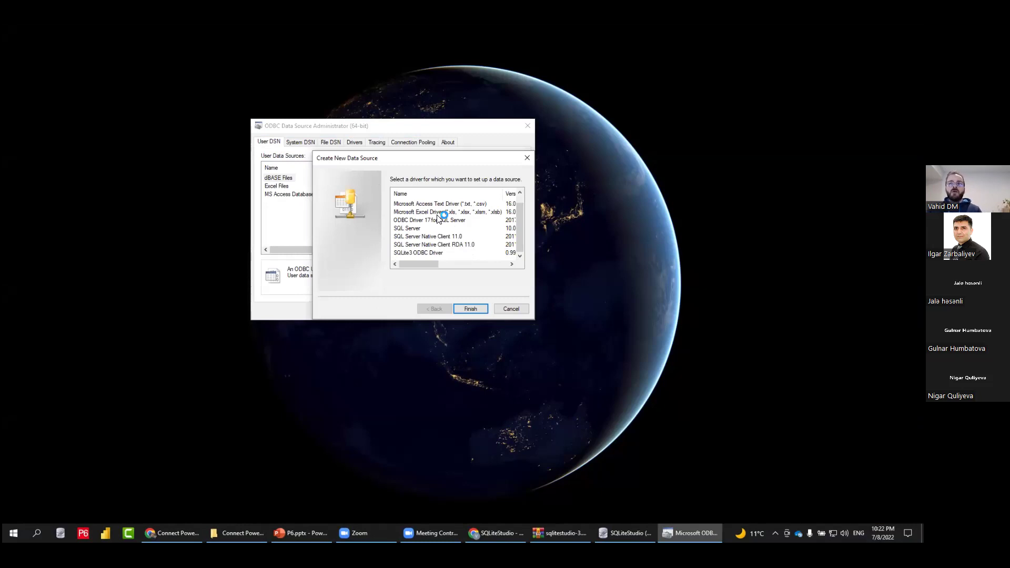
click(421, 254)
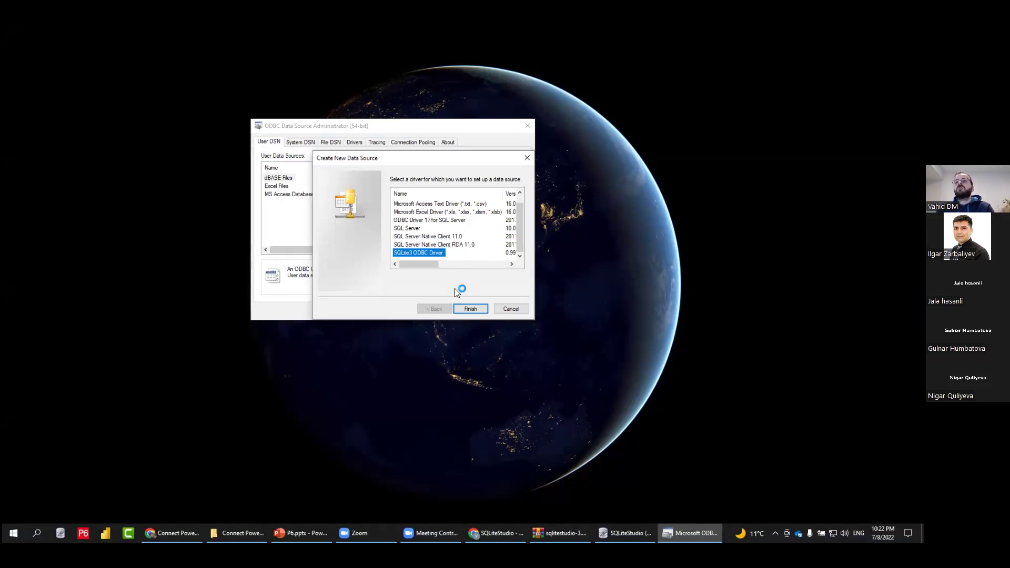
click(471, 309)
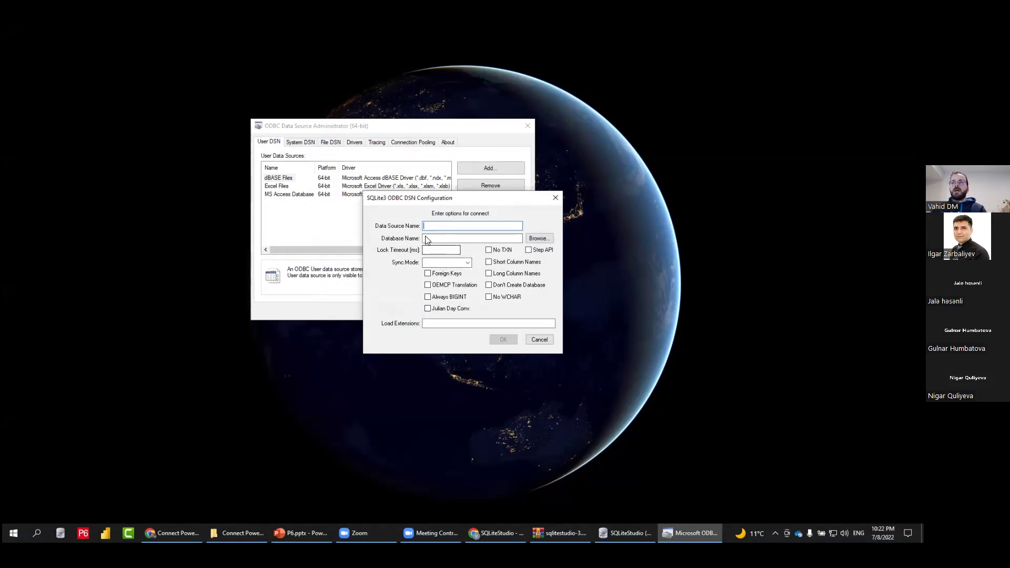
text(Primavera P6)
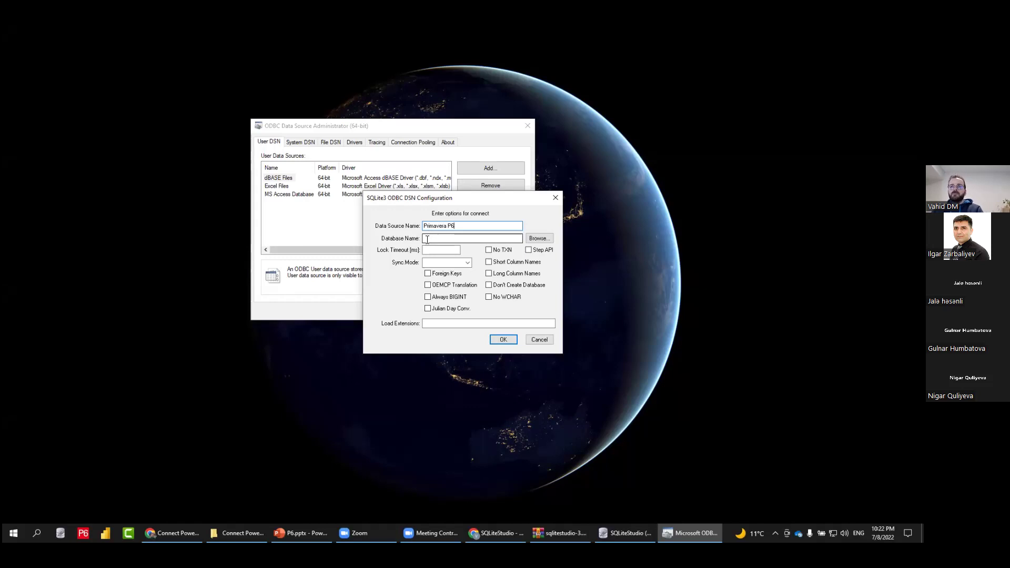
Step: Switch to P6 Professional, copy the PMDB database location from its database configuration, and close the configuration and login windows
click(502, 239)
click(294, 417)
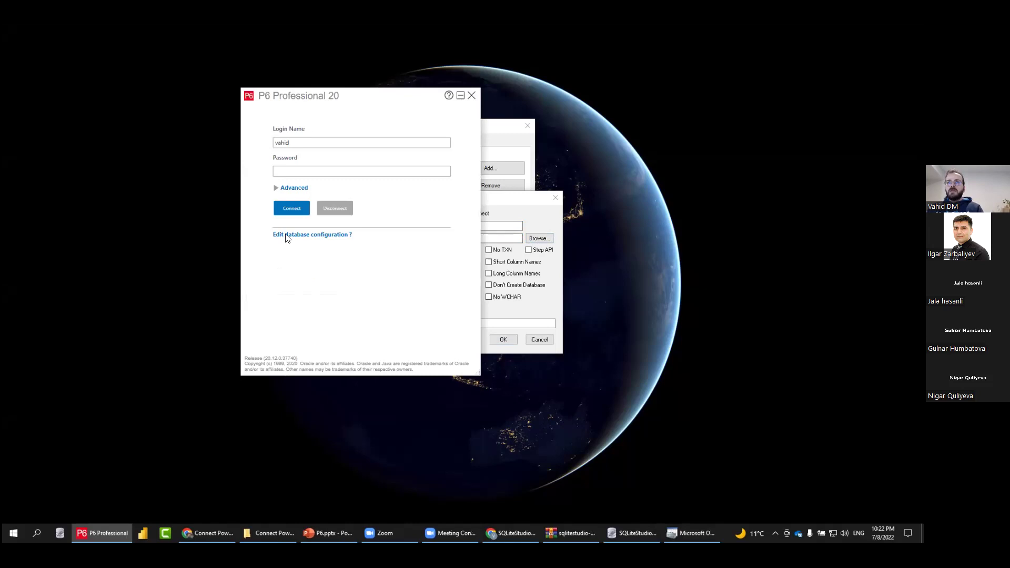
click(287, 235)
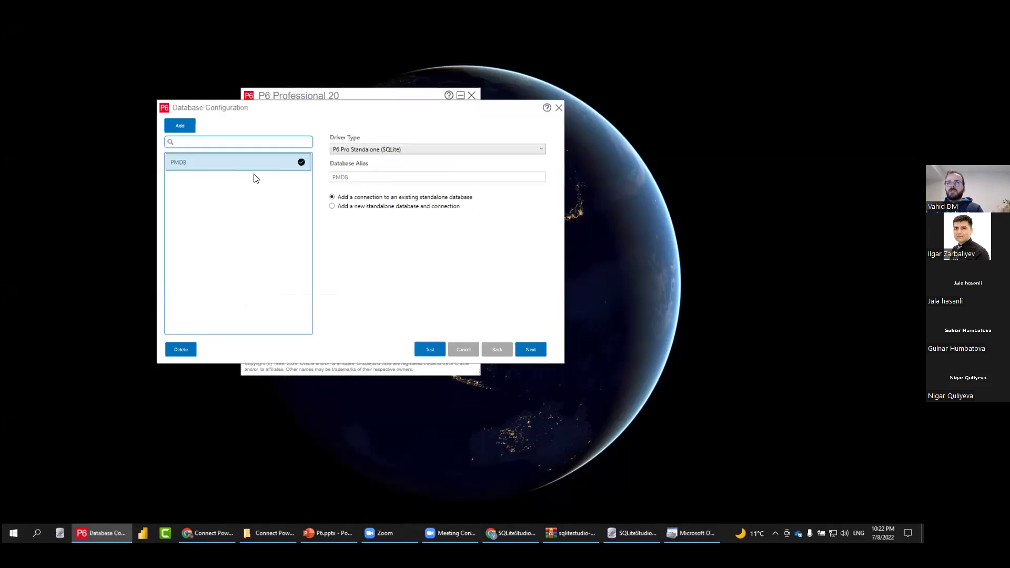
click(528, 351)
drag(503, 211, 279, 228)
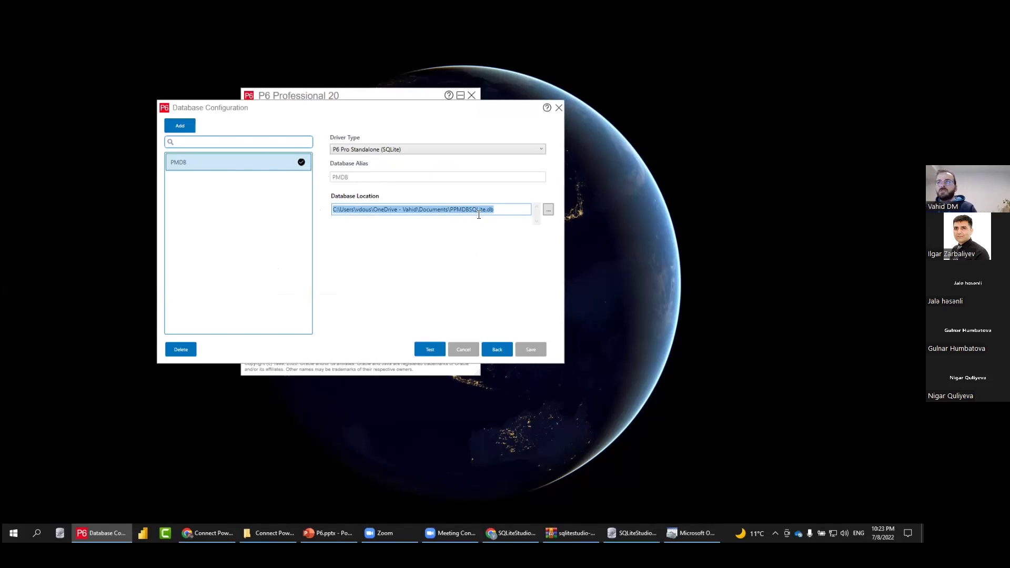
click(559, 108)
click(471, 97)
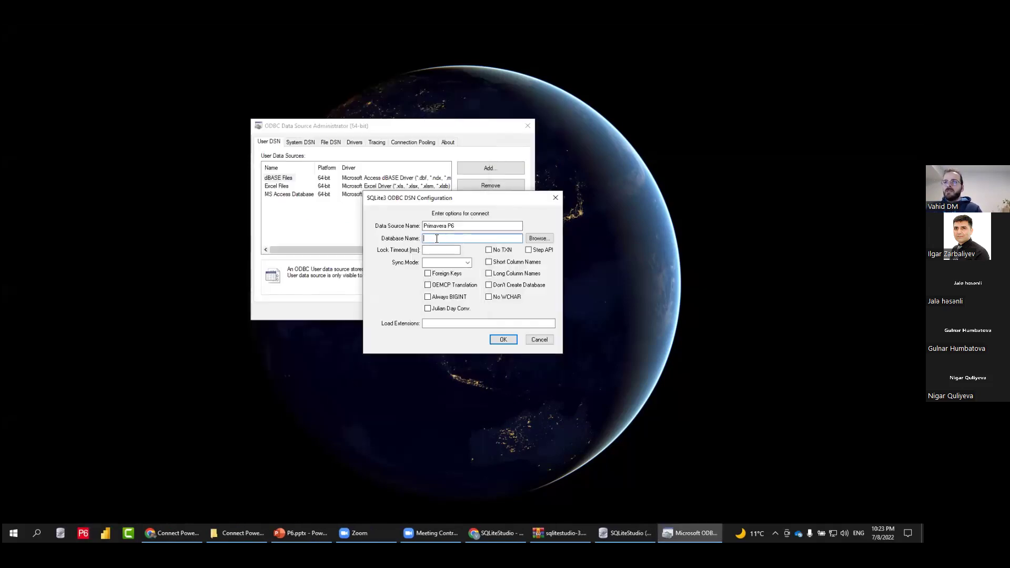
Step: Set the data source's database name to the copied path of PPMDBSQLite.db and save the data source
click(531, 240)
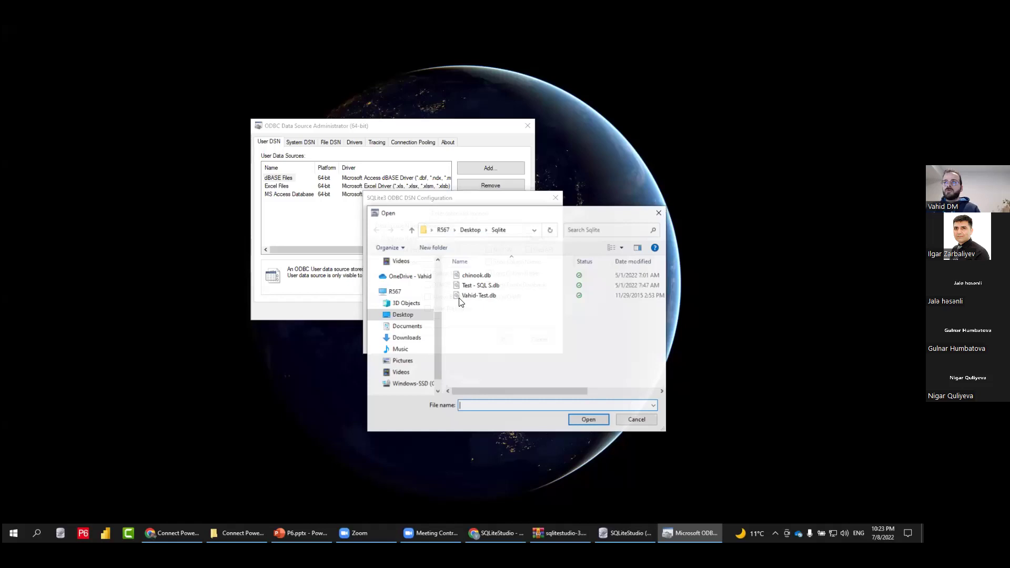
key(Escape)
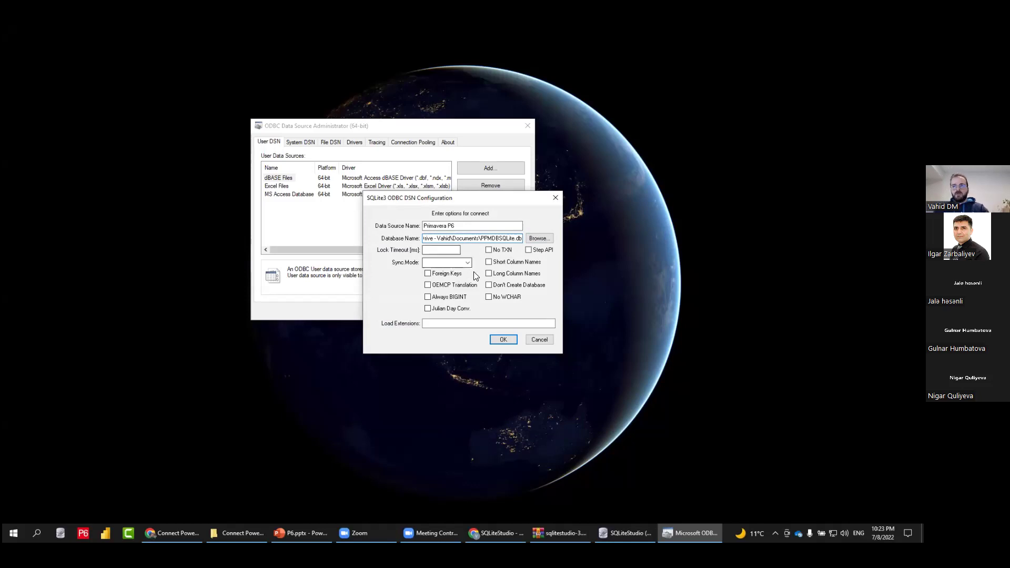
click(499, 341)
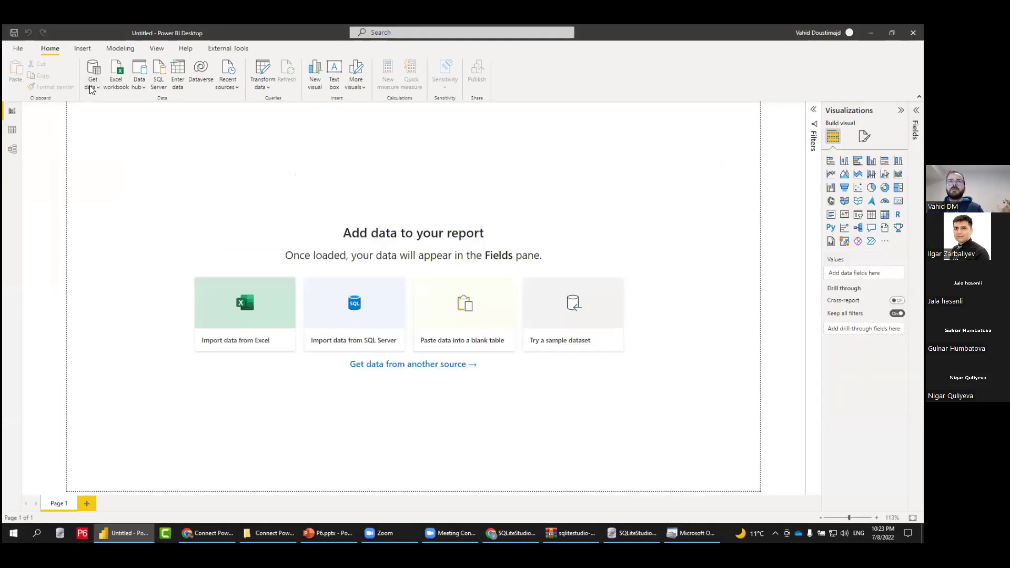
Step: In Power BI Desktop, find the ODBC connector among all data sources and start a connection with it
click(93, 79)
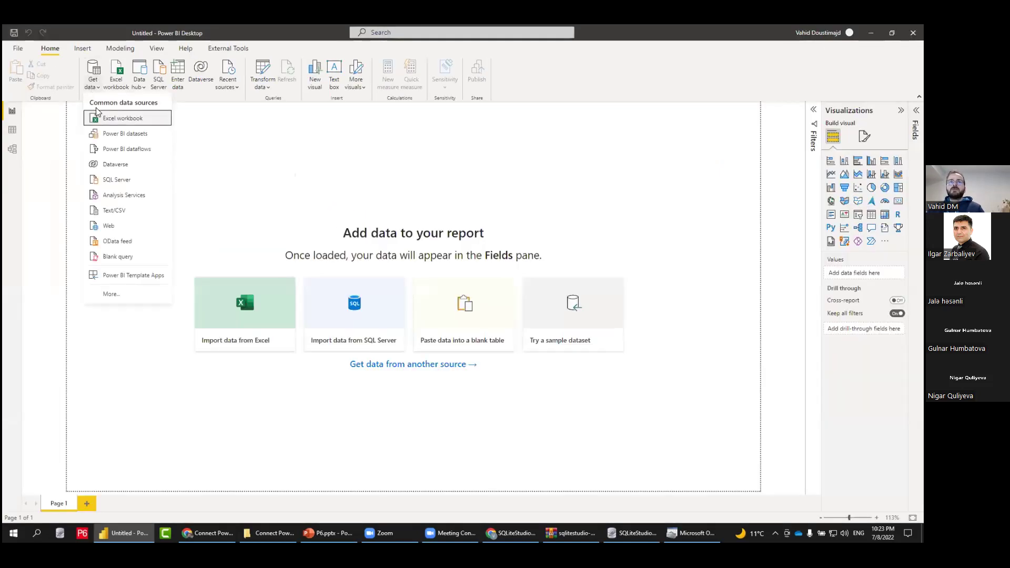
click(105, 294)
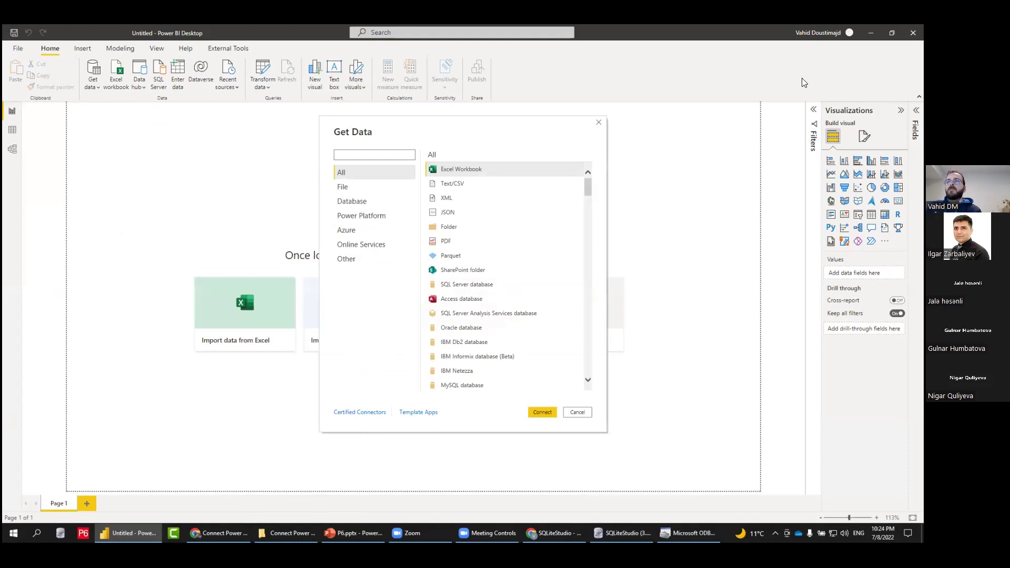
text(odbc)
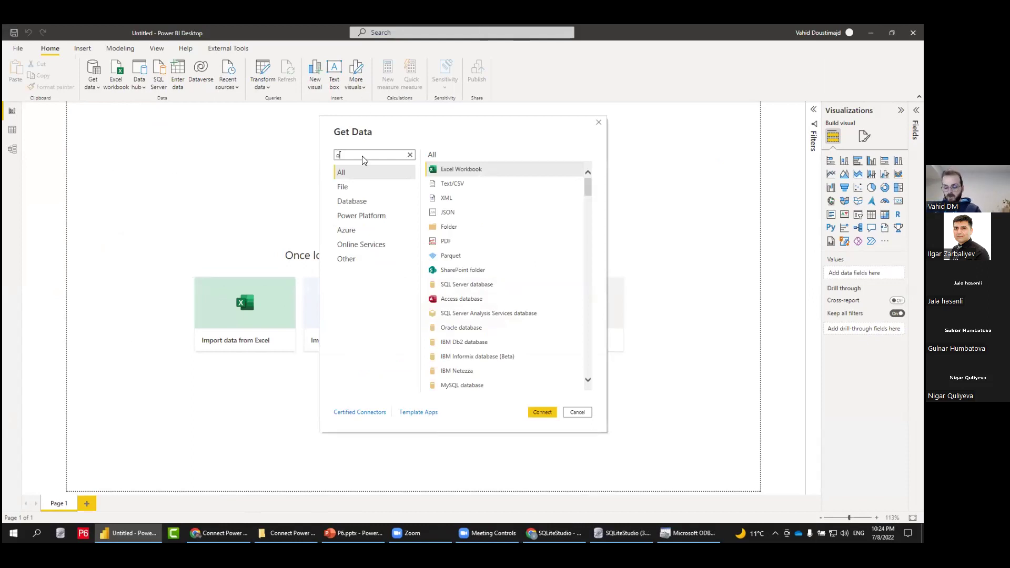
click(447, 169)
click(542, 413)
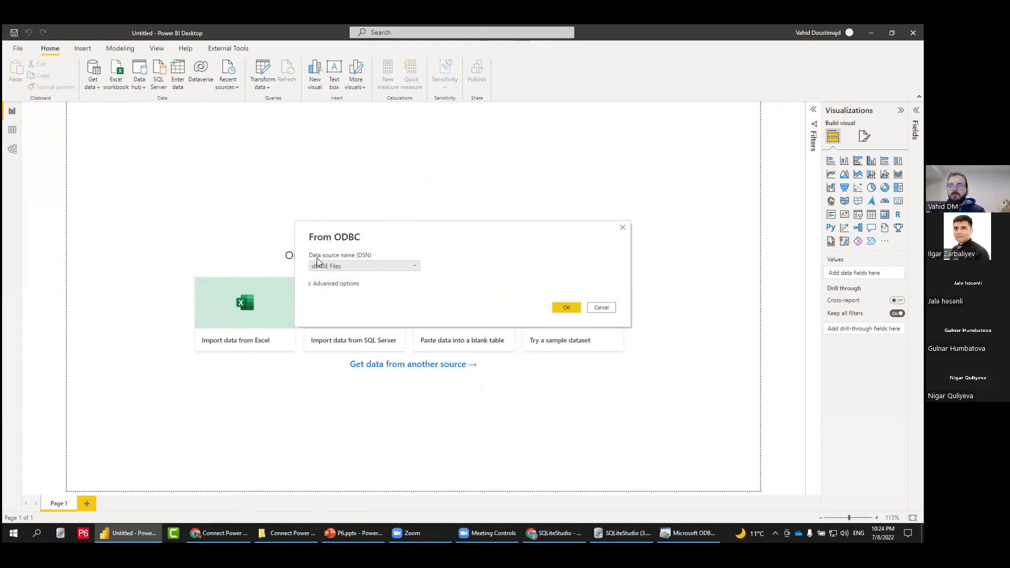
Step: Choose Primavera P6 as the data source name (DSN) and connect to it
drag(297, 247, 432, 282)
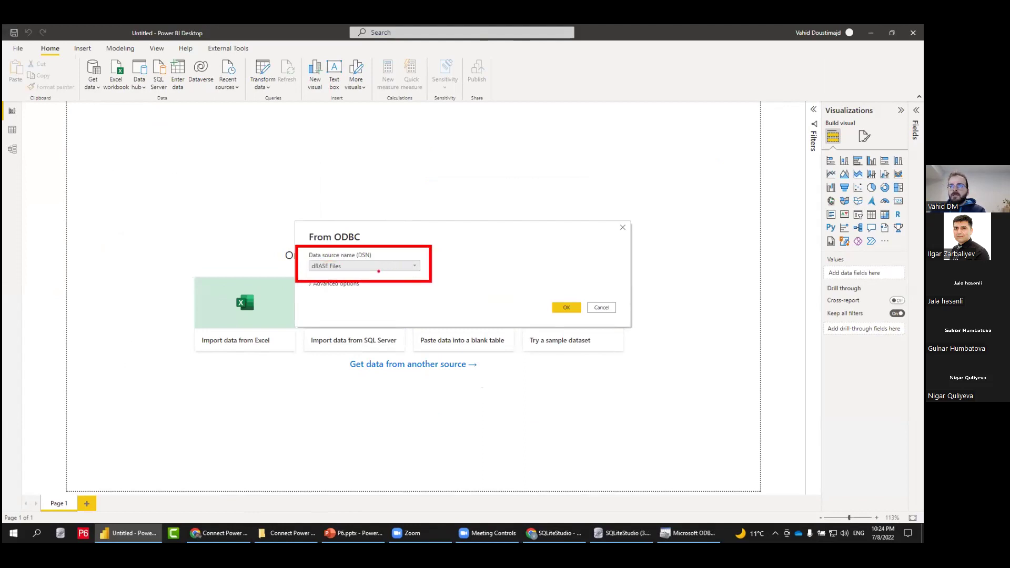
click(409, 266)
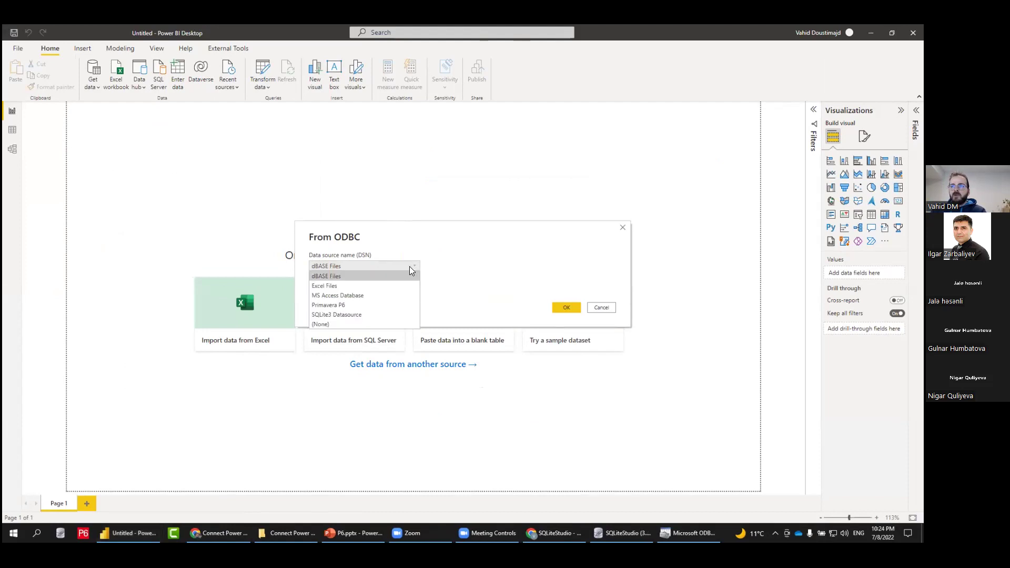
click(337, 305)
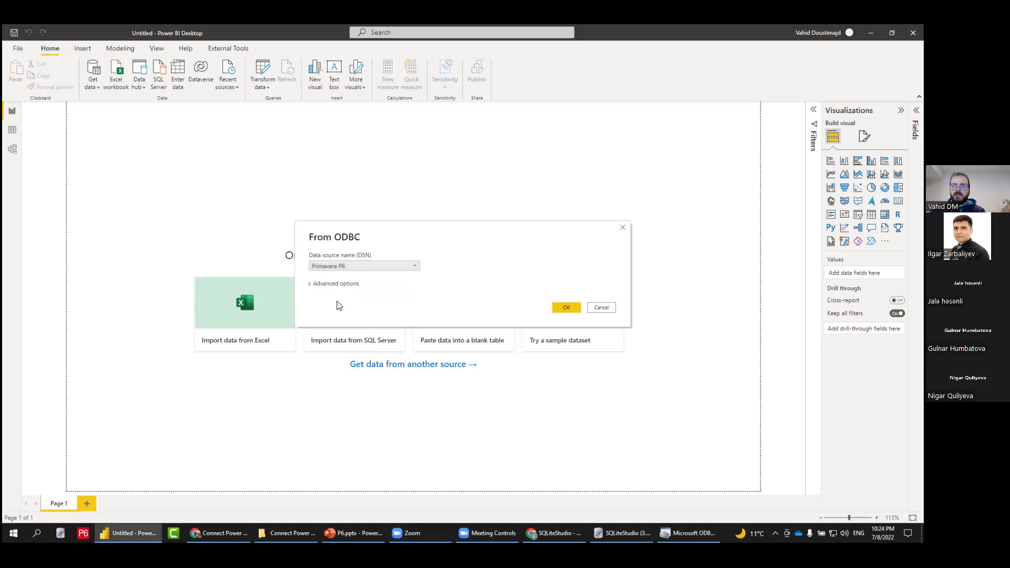
click(564, 306)
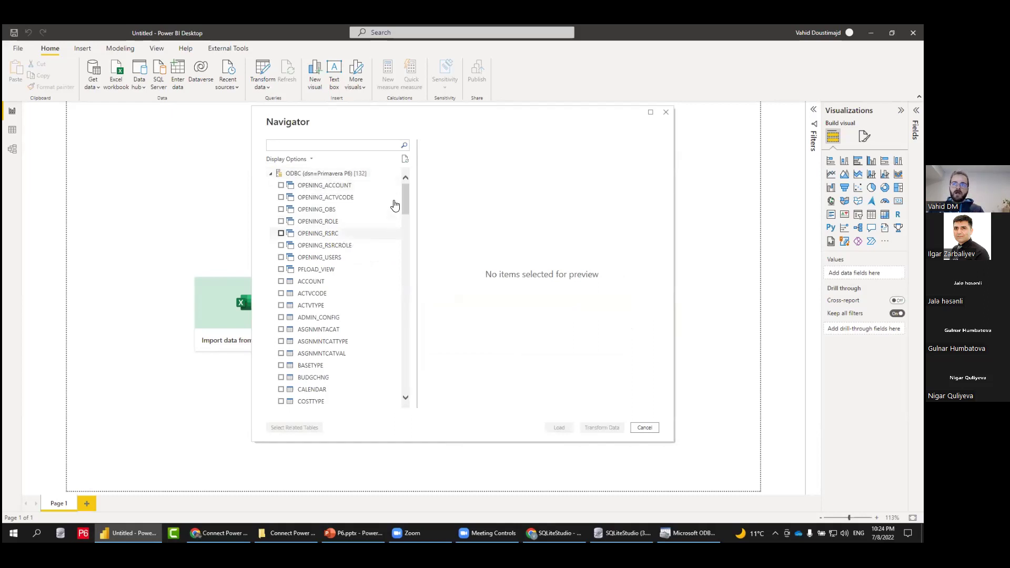
Step: Look through the Primavera P6 database tables in the Navigator, and close it without loading any
scroll(404, 226, down, 3)
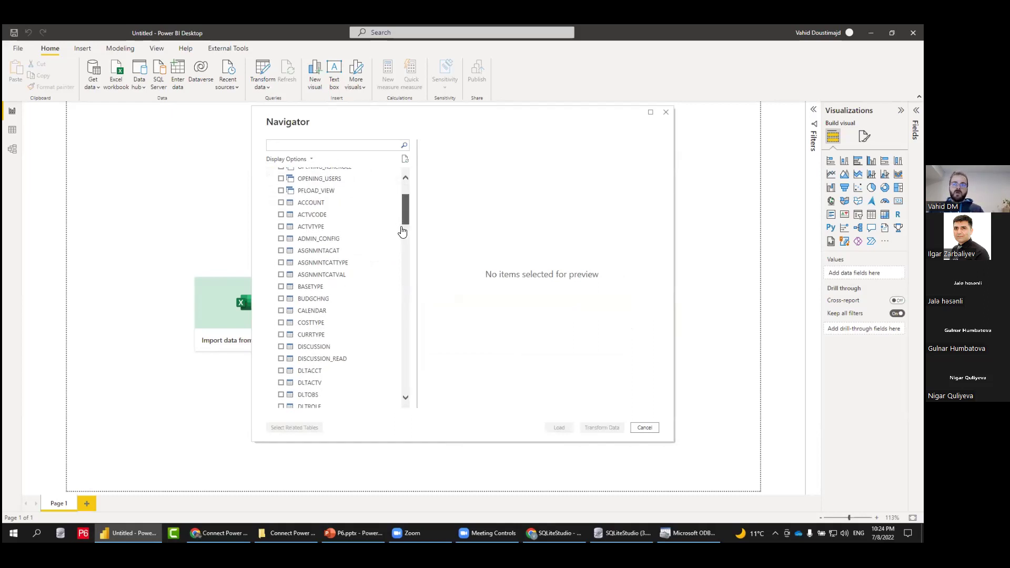
scroll(402, 231, down, 18)
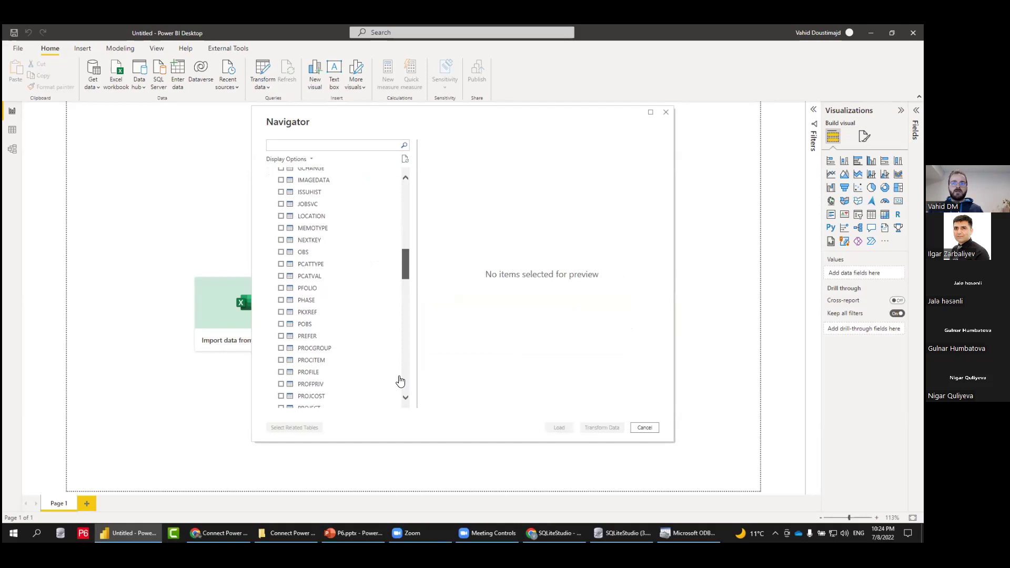
scroll(404, 382, down, 15)
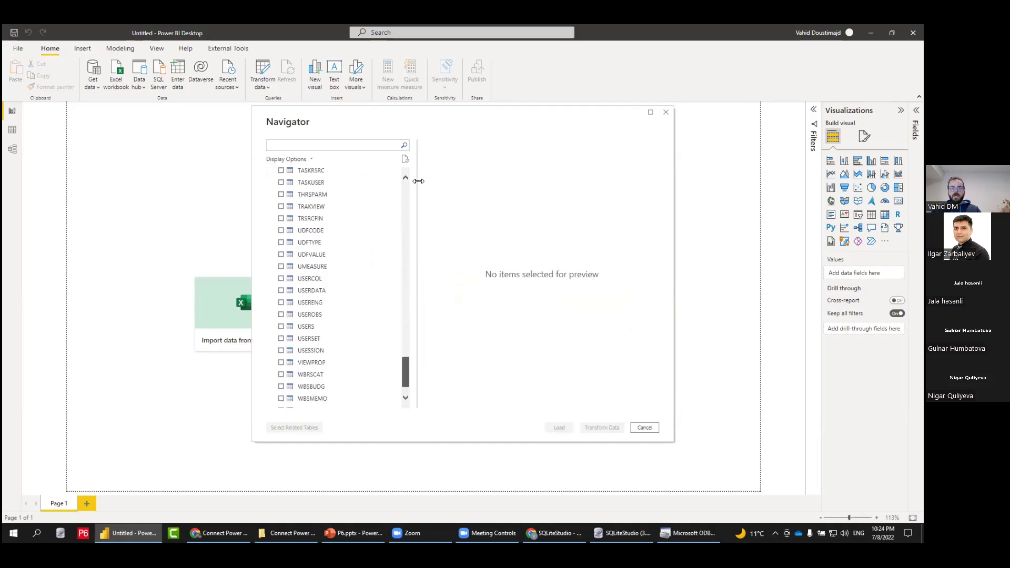
scroll(418, 181, down, 2)
scroll(418, 181, up, 20)
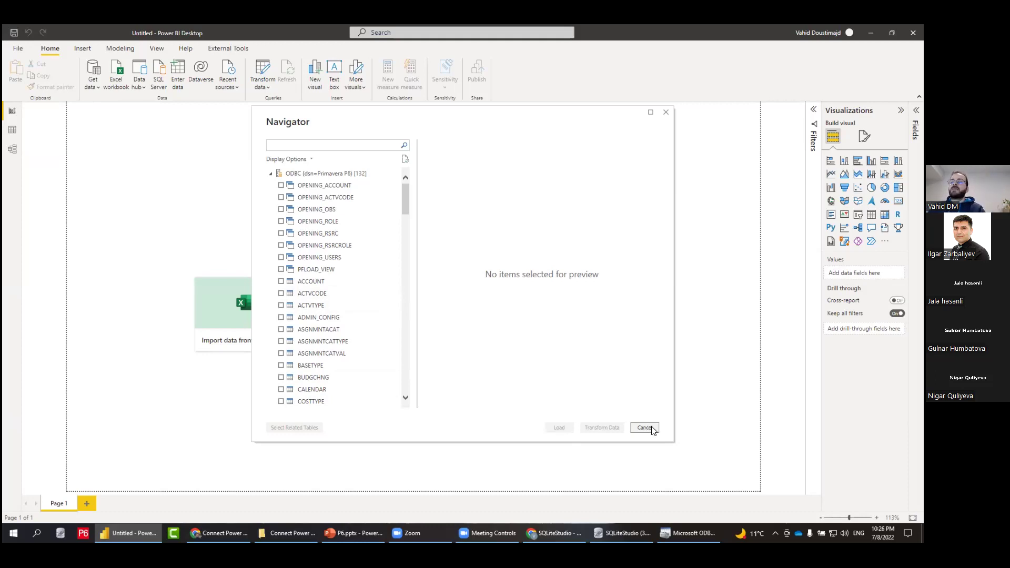
click(655, 428)
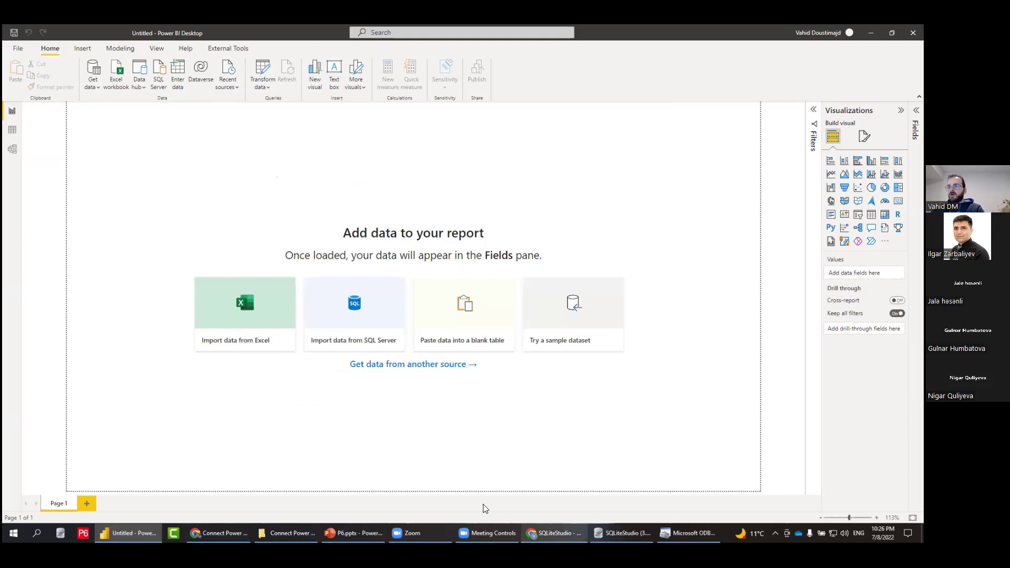
Step: Switch to SQLiteStudio and browse to the Sqlite folder on the Desktop for the new database's file
key(alt+Tab)
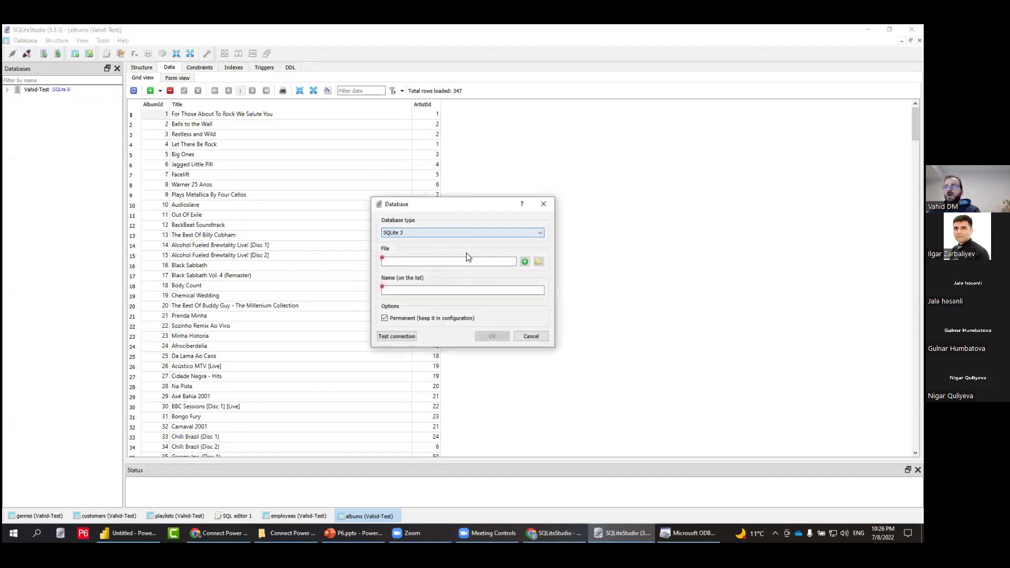
click(539, 261)
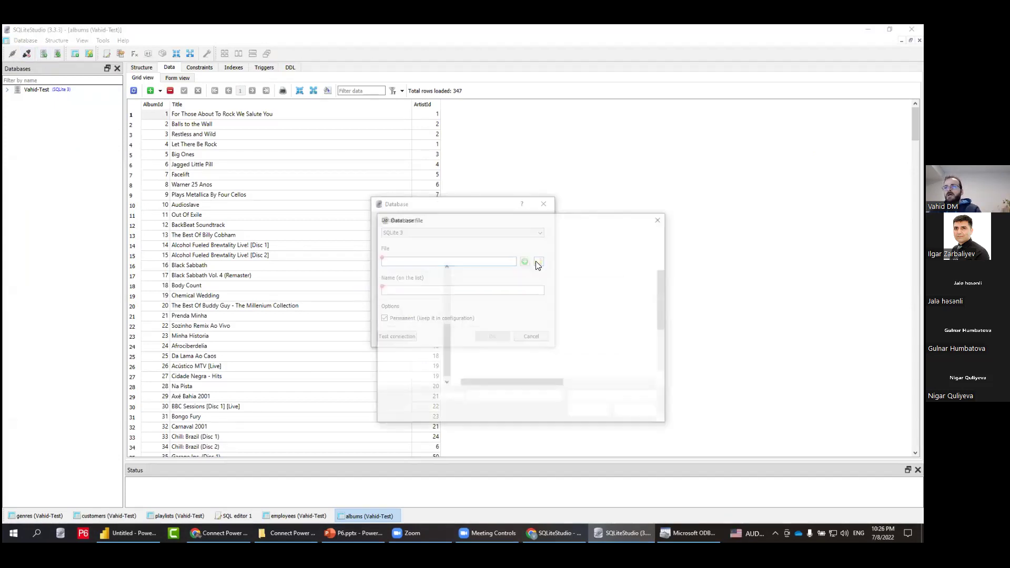
click(410, 294)
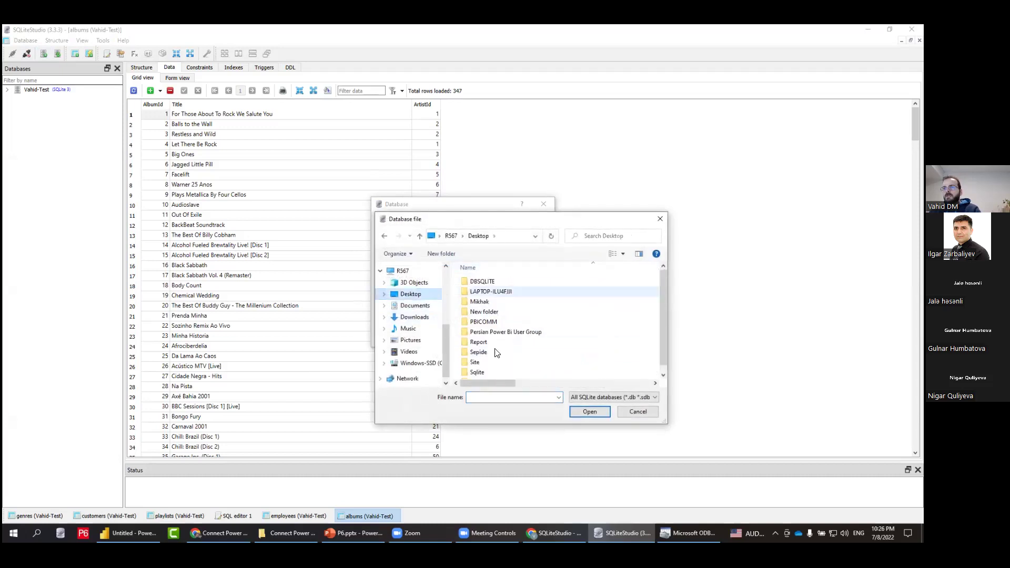
double_click(484, 372)
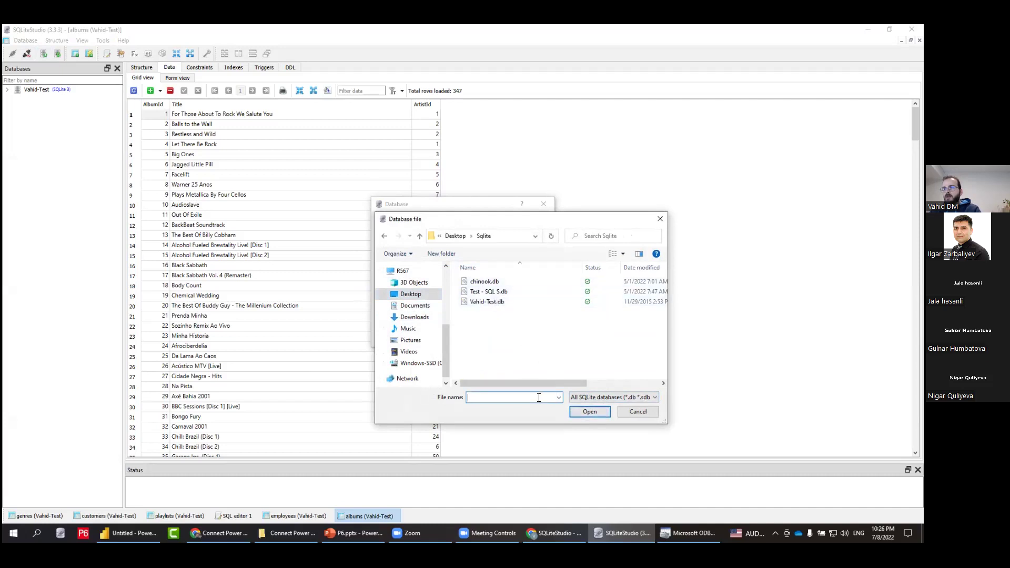
Step: Try to open a database file in the Sqlite folder named with the presenter's first name and "- Baku"
text(Vahid)
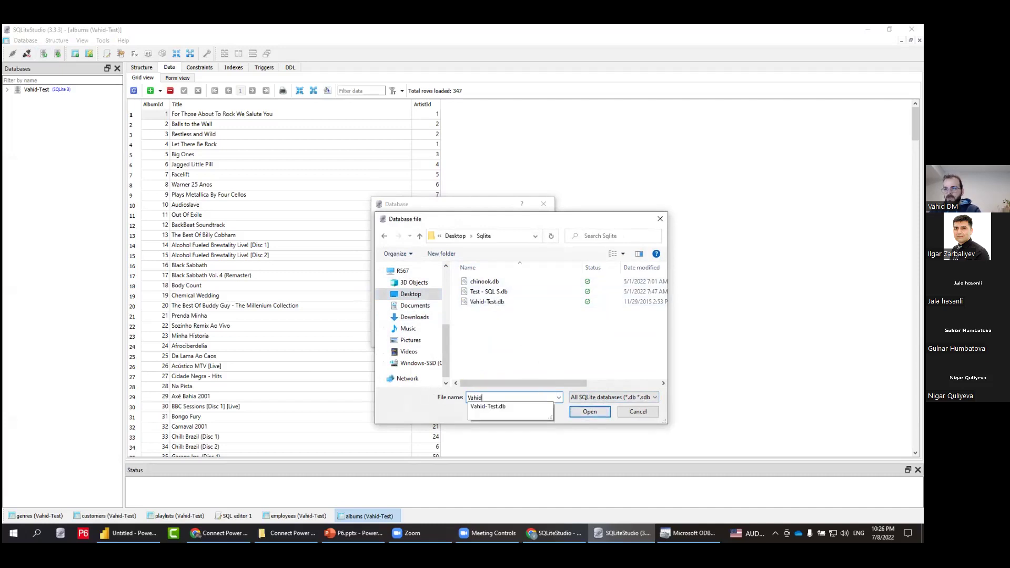
text( - Baku)
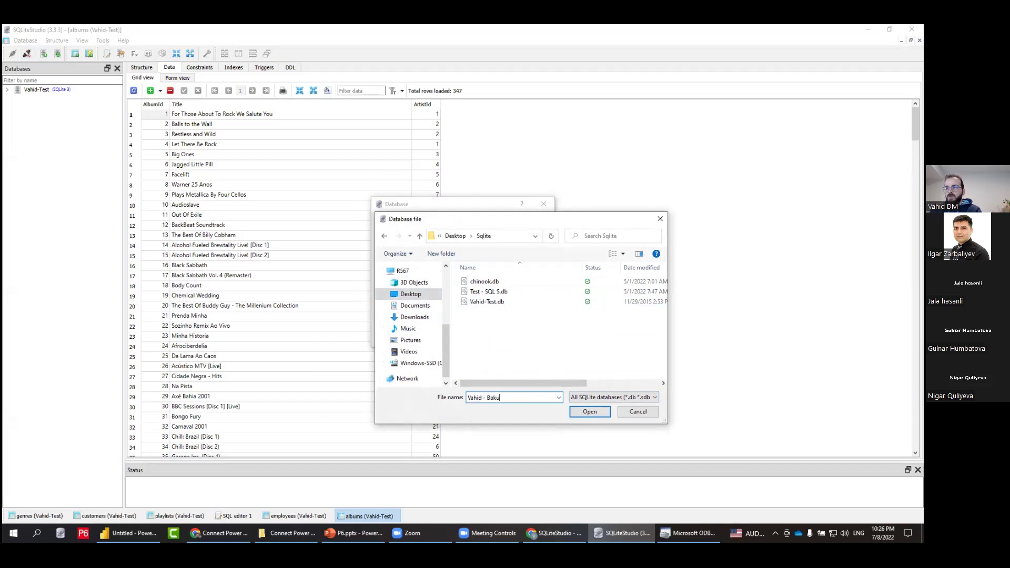
click(583, 412)
click(520, 285)
click(535, 396)
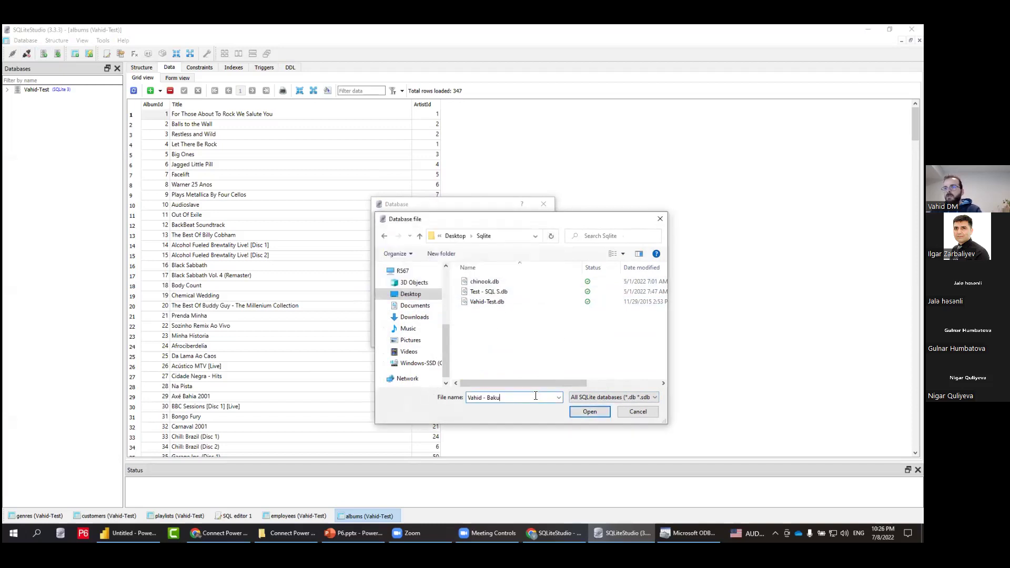
Step: Choose Test - SQL S.db as the database file and add it to the list under the presenter's first name plus "Baku"
double_click(497, 292)
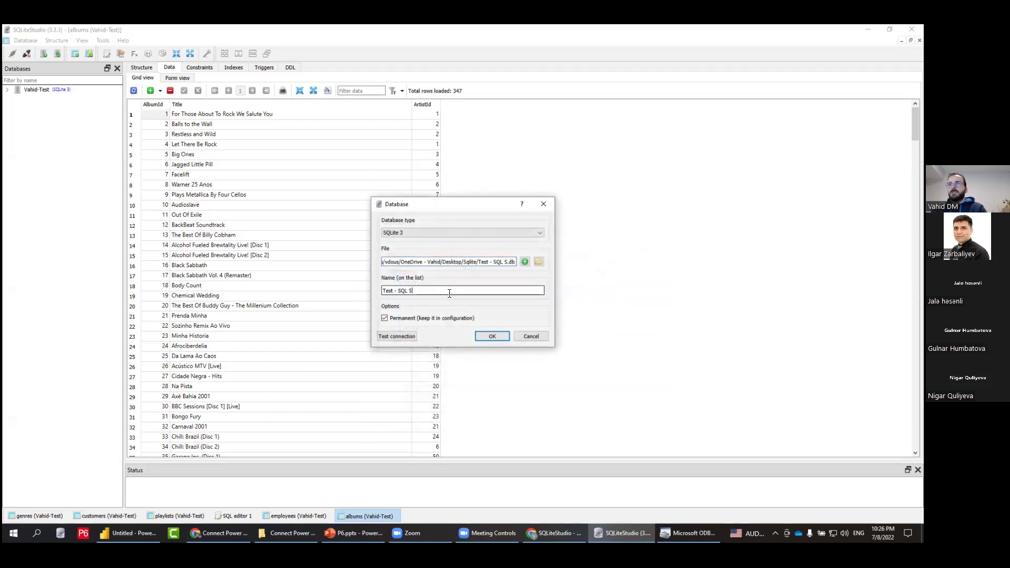
drag(449, 294, 328, 293)
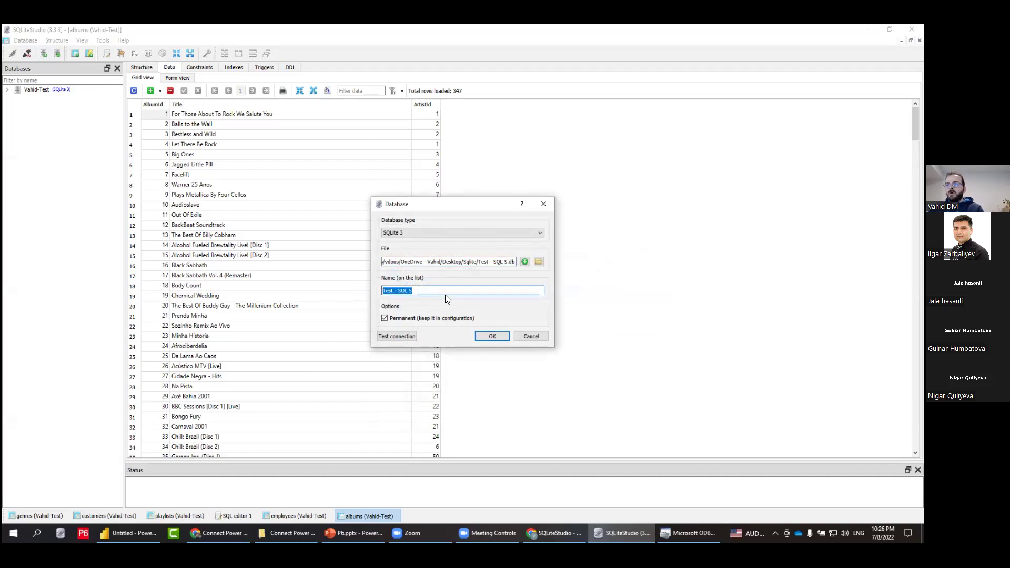
text(Vahid Baku)
click(486, 334)
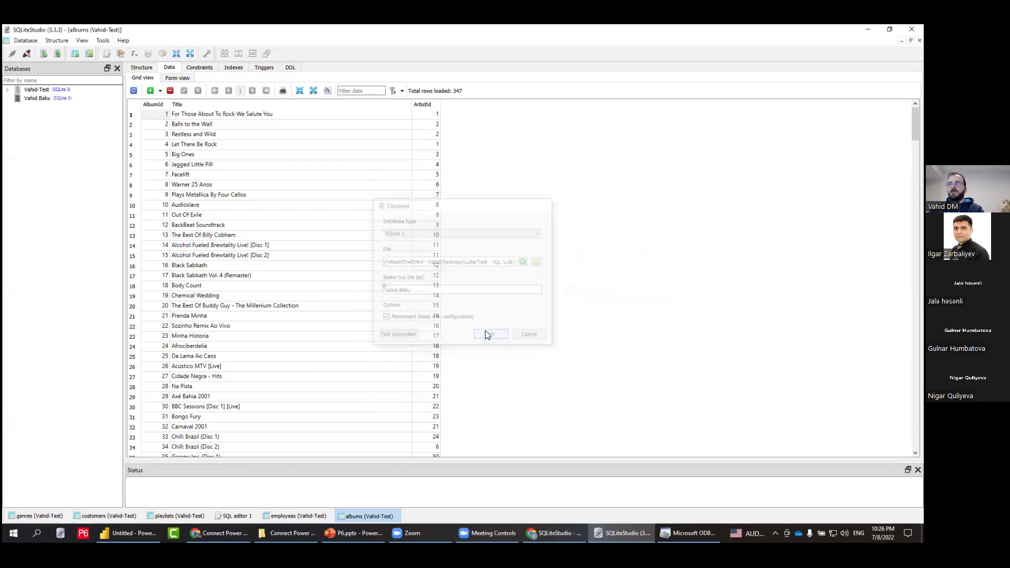
Step: Connect to the newly added Baku database
right_click(30, 98)
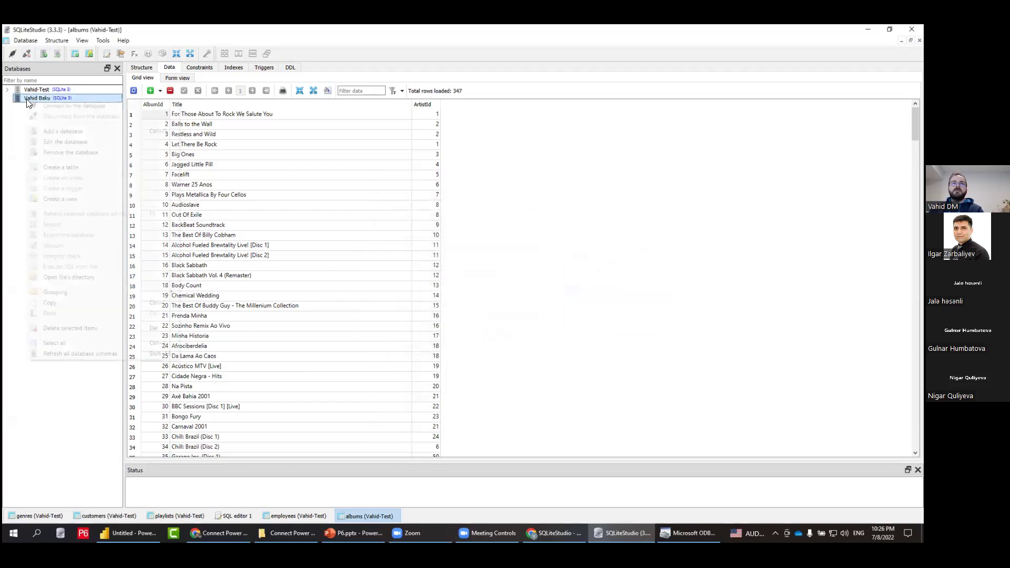
click(54, 106)
double_click(48, 116)
right_click(47, 120)
click(68, 144)
click(467, 291)
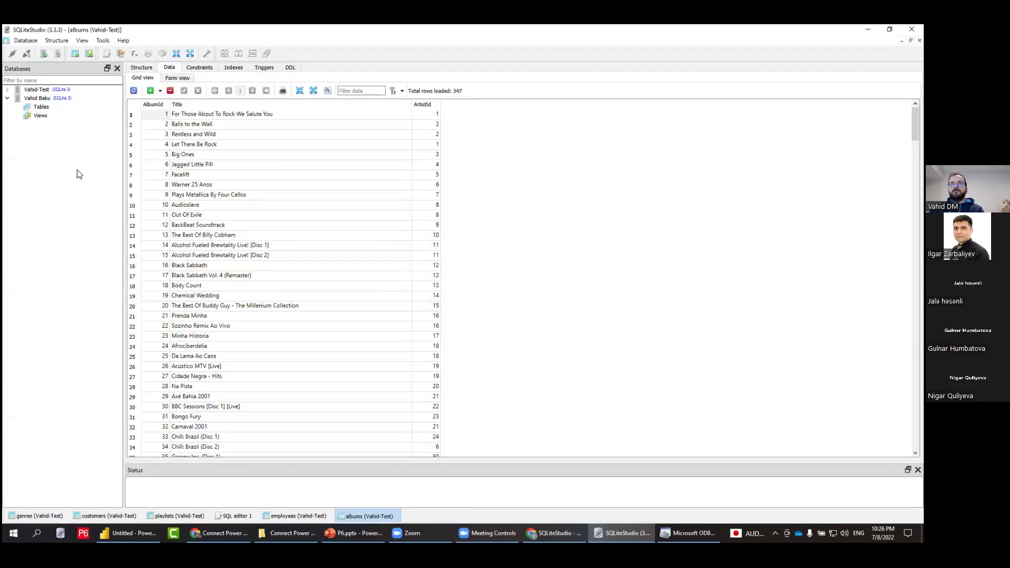
Step: Create a table named Test in the Baku database, with a STRING column Name and an INTEGER column Age
click(46, 108)
right_click(46, 107)
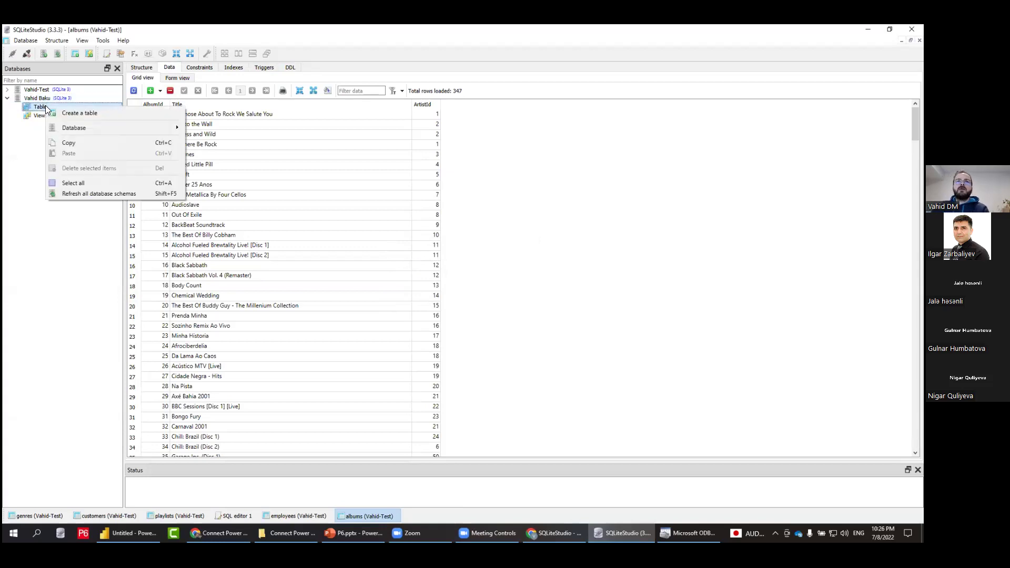
click(149, 111)
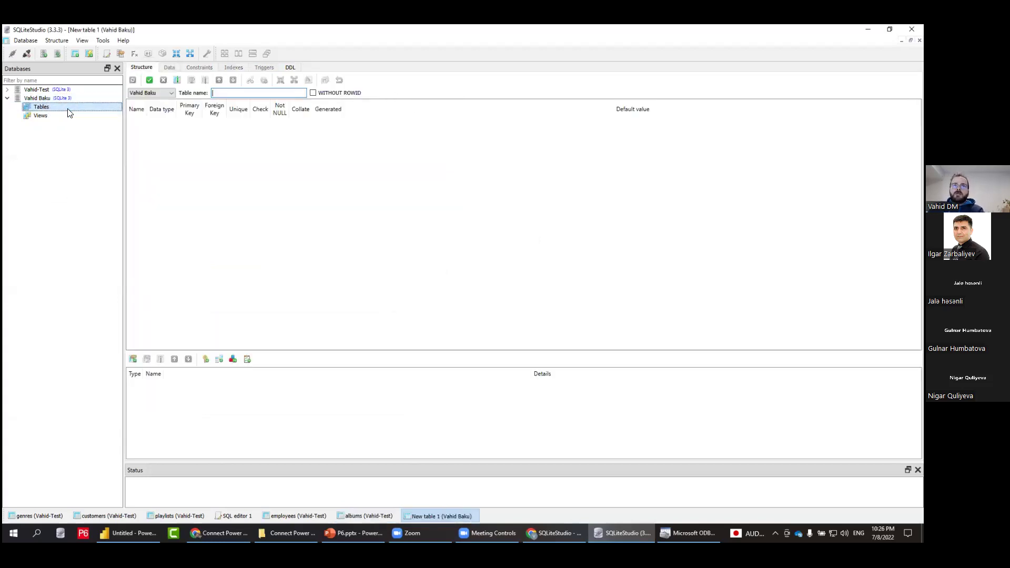
click(149, 81)
click(547, 289)
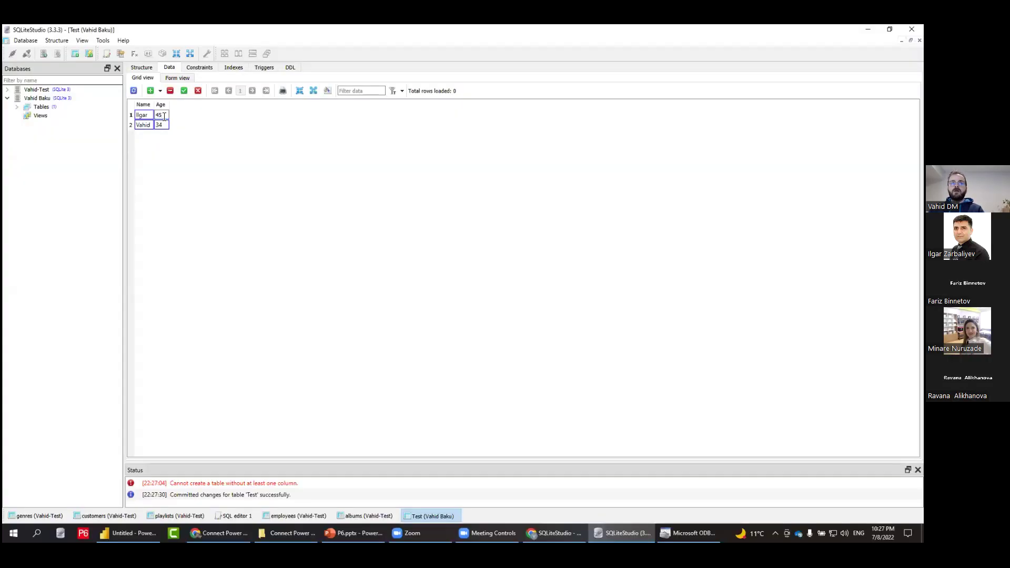
Step: Set the Age value in the first row of the Test table to 33
click(163, 116)
text(35)
key(Return)
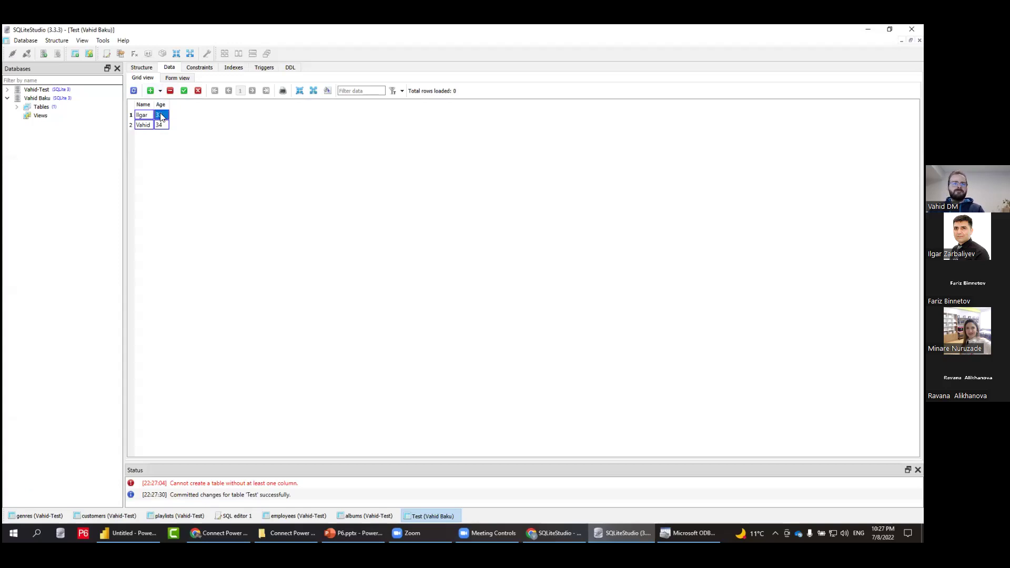
Step: Add a row to the Test table with a first name and Age 22, and commit the table's data
click(150, 91)
text(Alec)
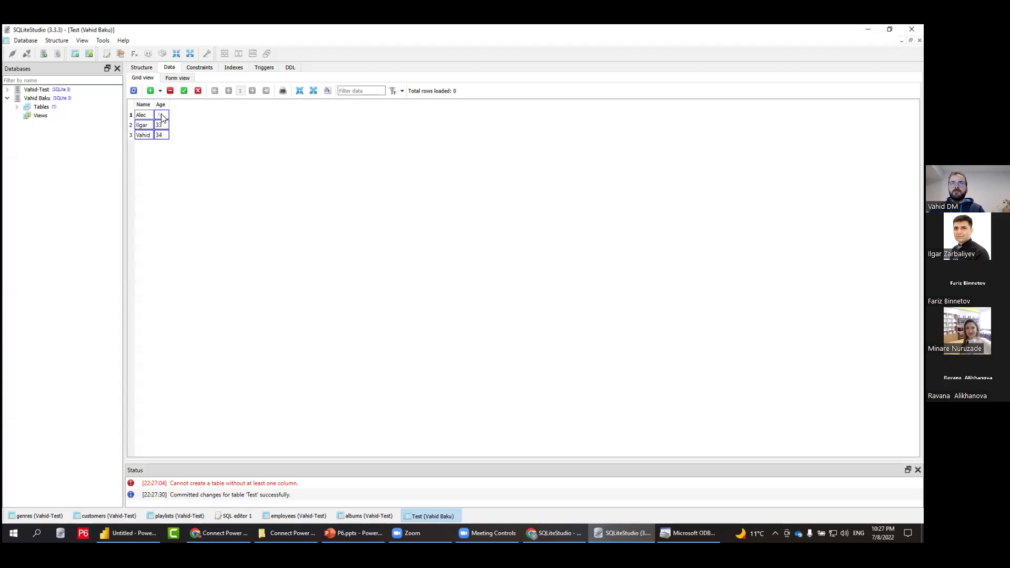
click(162, 117)
text(22)
key(Return)
click(184, 90)
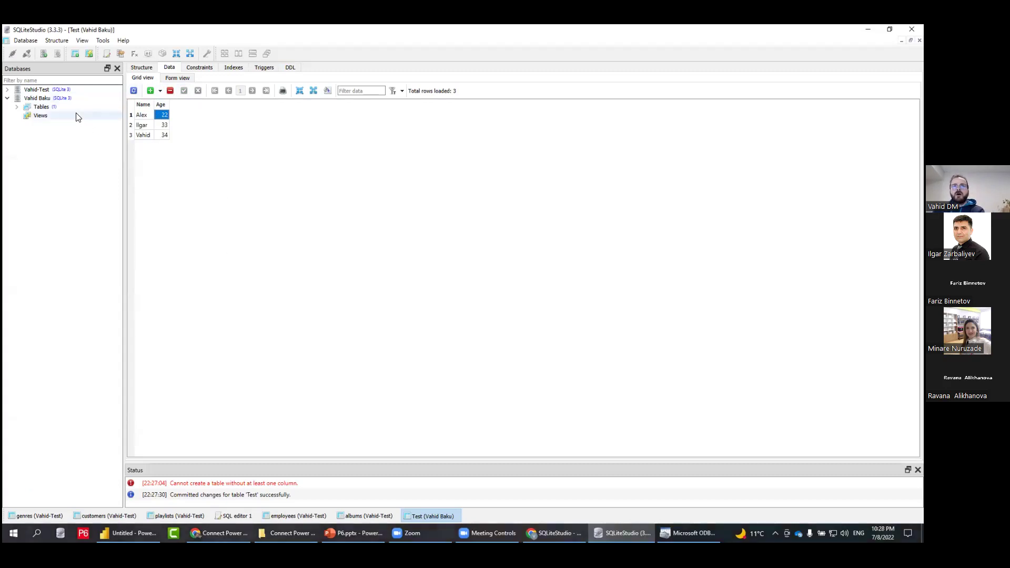
Step: Check the Test table's structure and data in the Baku database
click(38, 100)
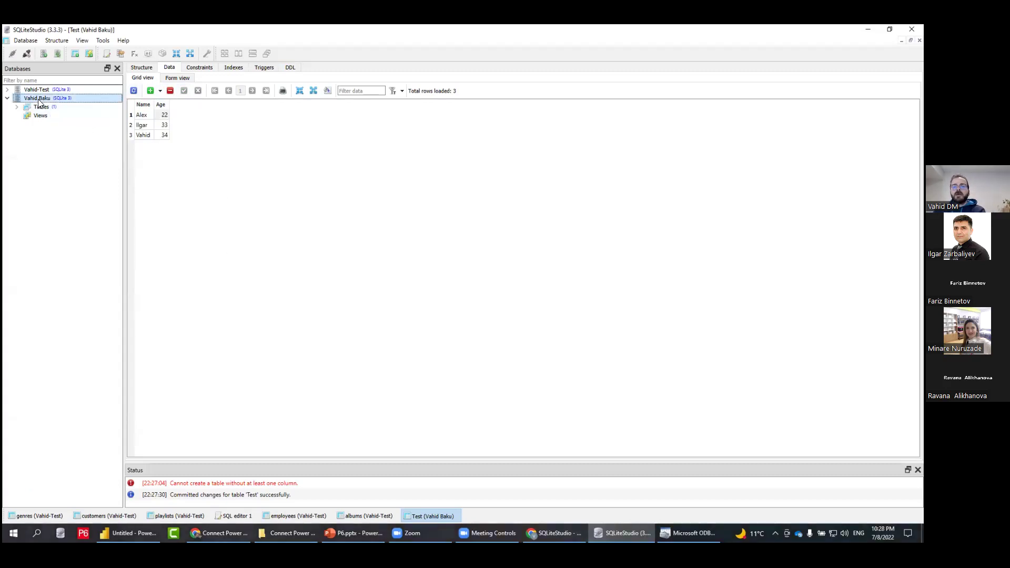
click(149, 68)
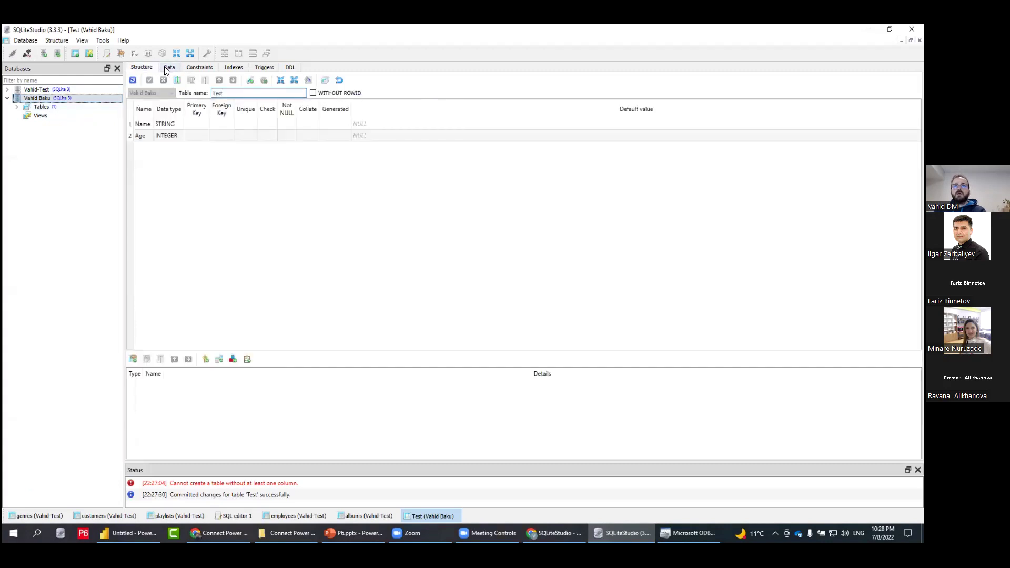
click(167, 68)
right_click(31, 100)
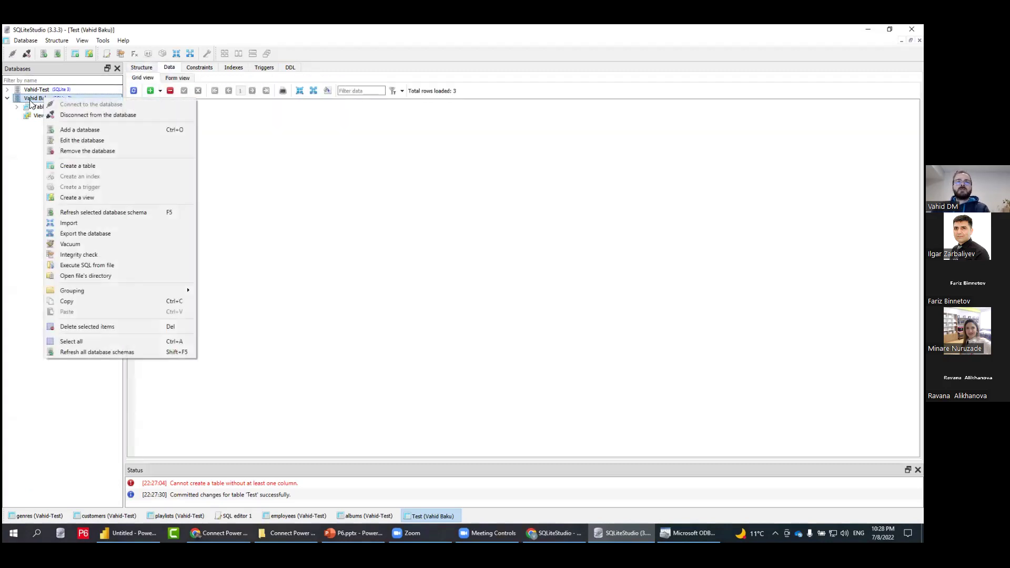
click(428, 379)
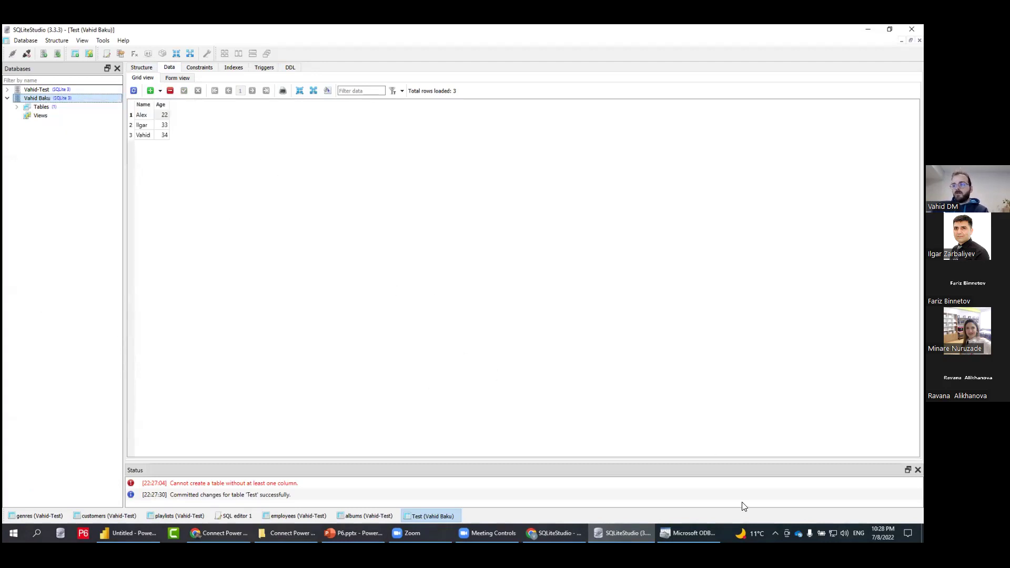
Step: Switch to the ODBC Data Source Administrator and start a new system data source using the SQLite3 ODBC Driver
click(690, 533)
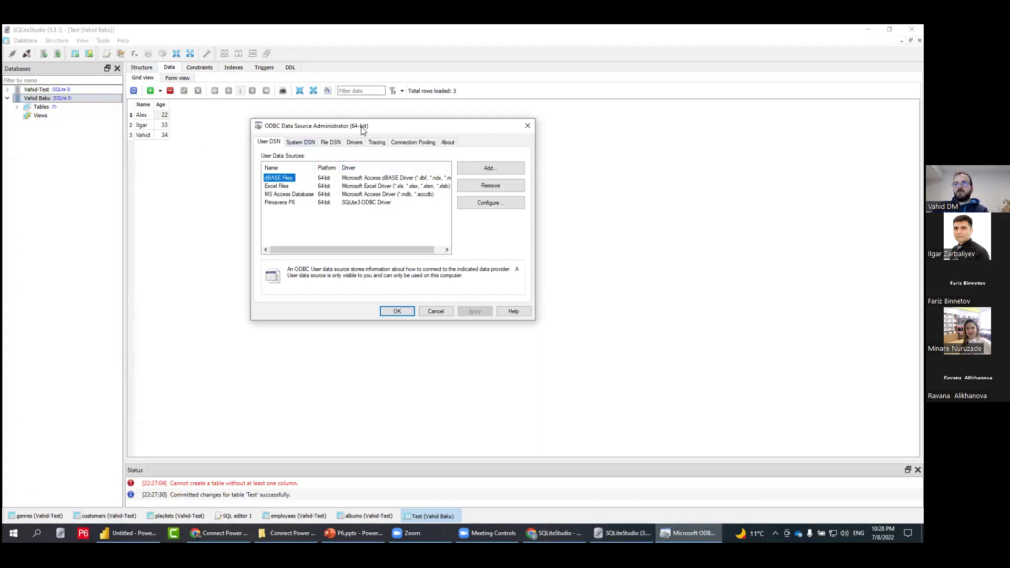
click(306, 146)
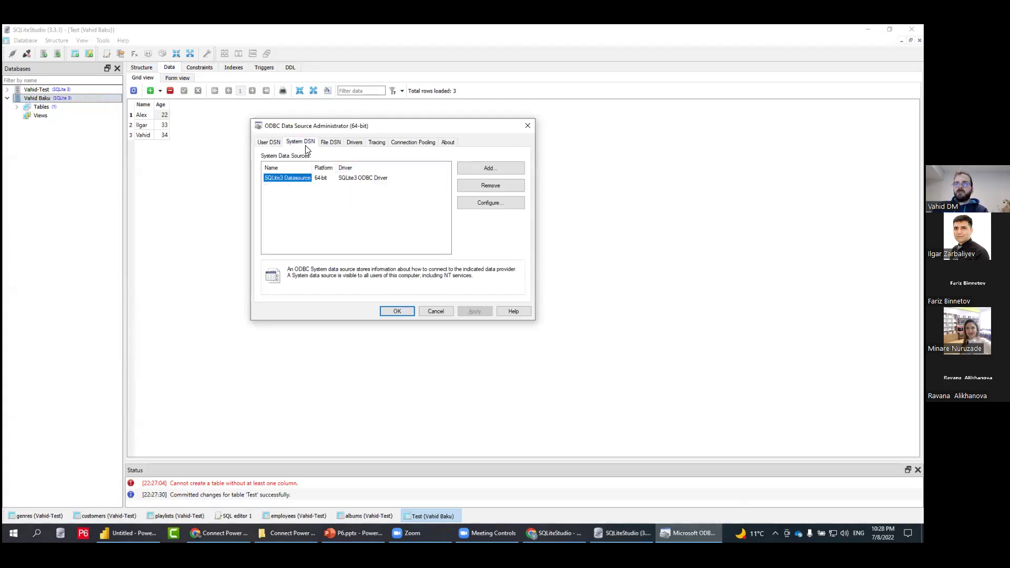
click(491, 169)
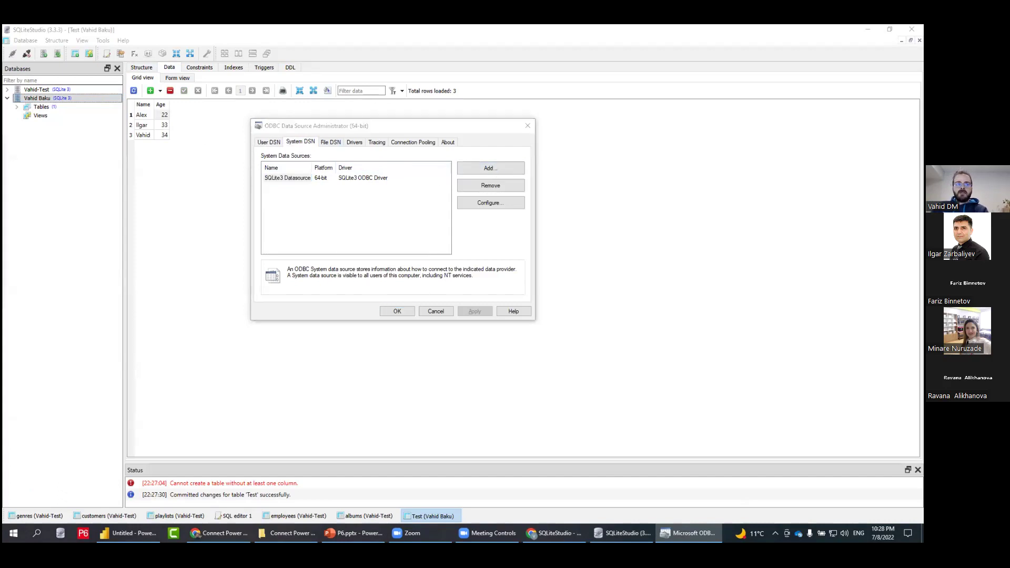
scroll(434, 211, down, 3)
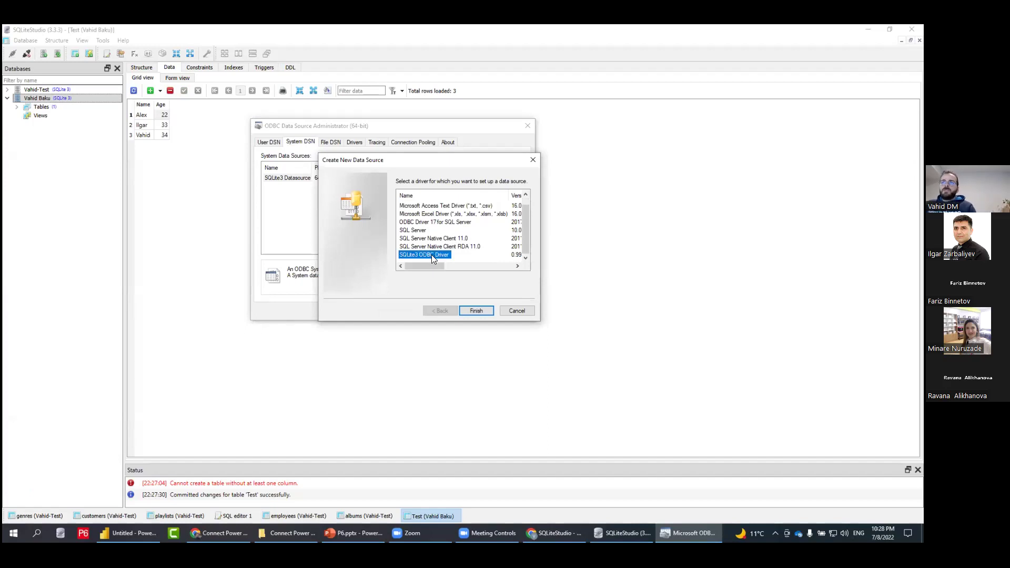
click(476, 312)
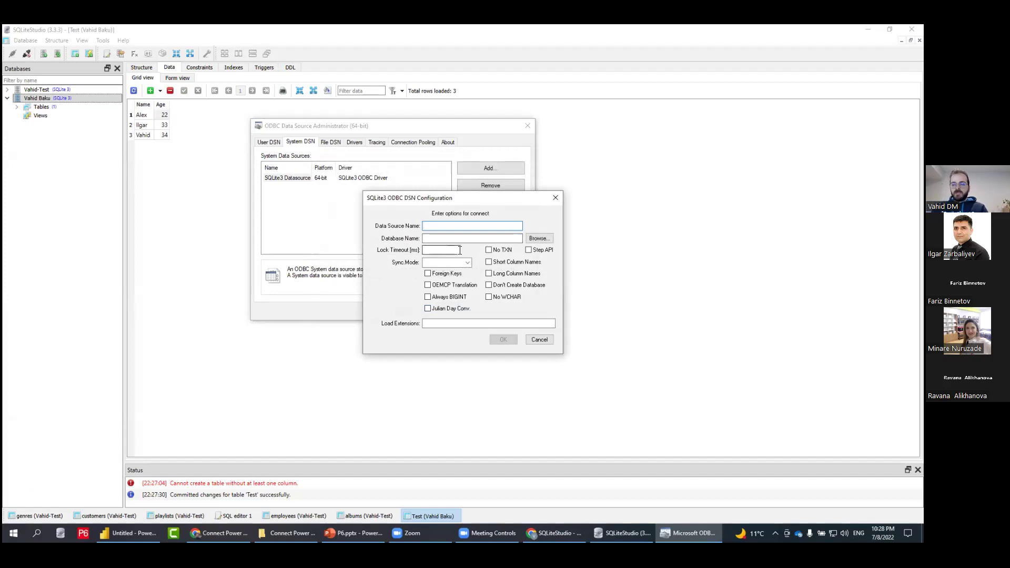
Step: Name the data source Test Baku, set its database to Test - SQL S.db, save it and close the ODBC administrator
text(Test Bak)
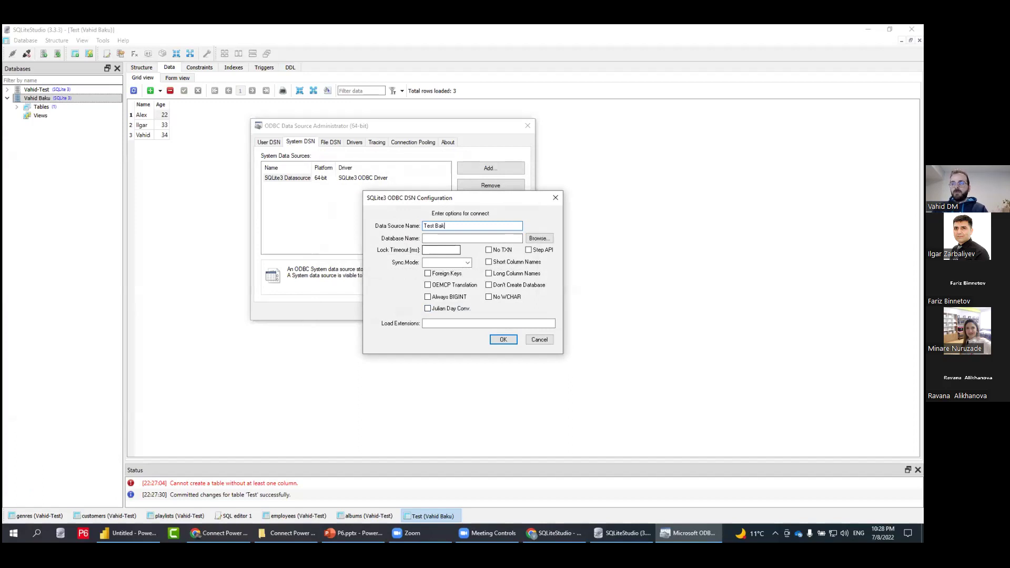
text(u)
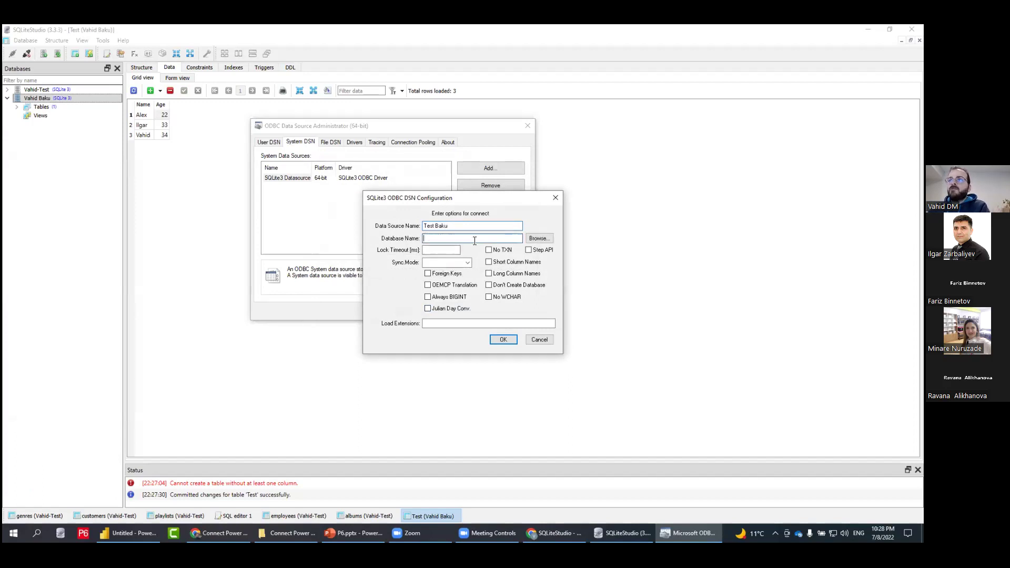
click(533, 240)
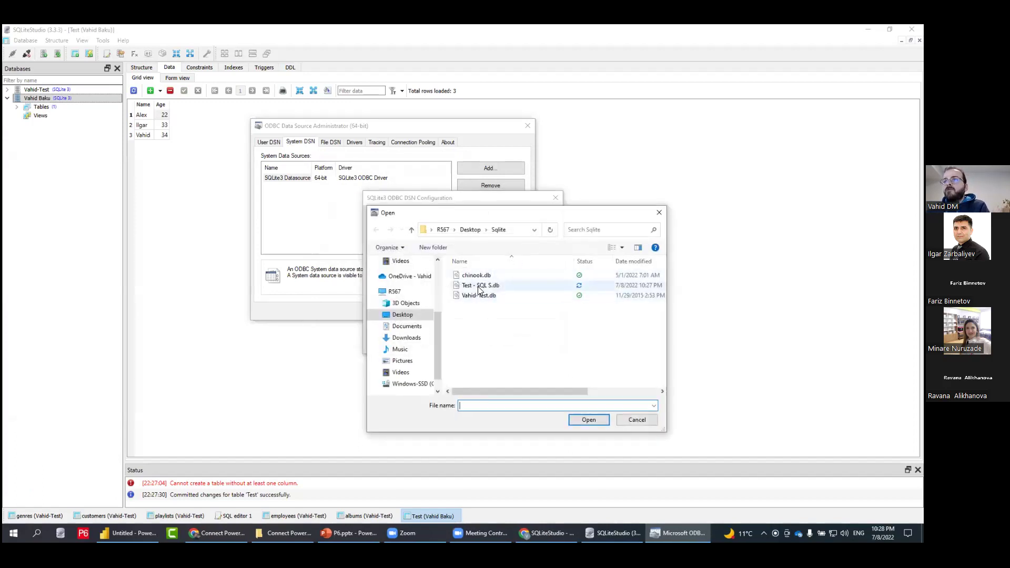
double_click(482, 287)
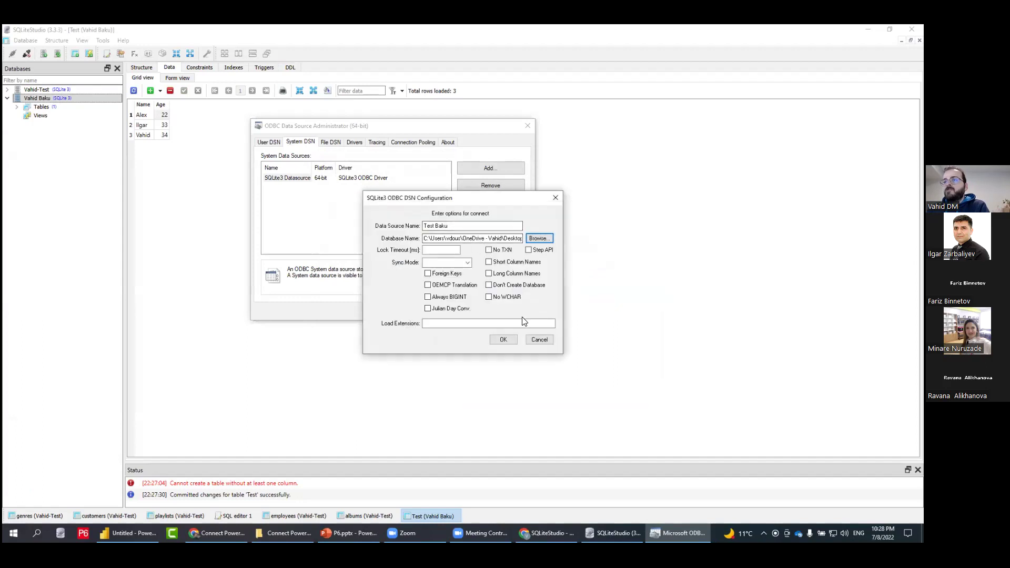
click(503, 339)
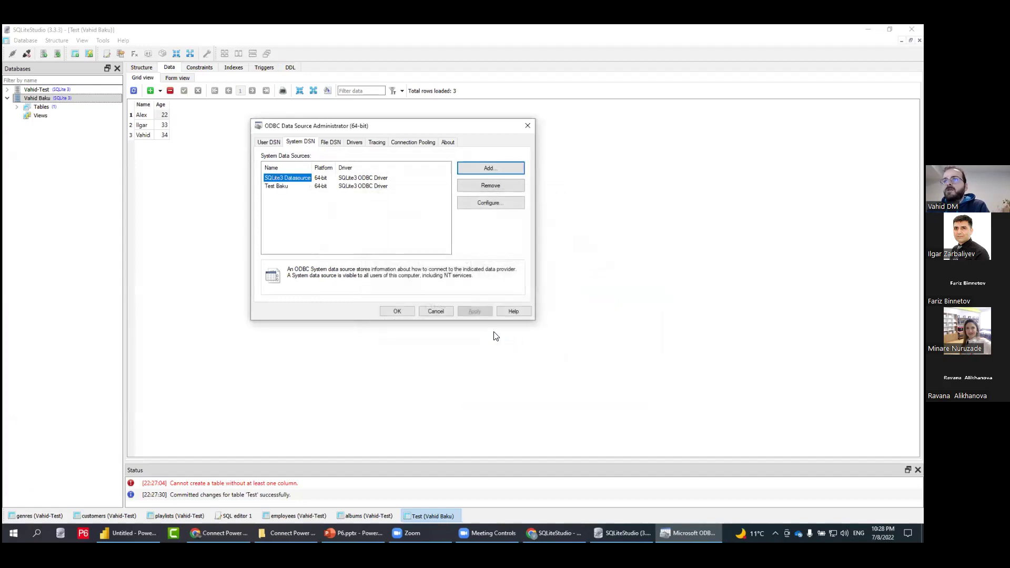
click(395, 311)
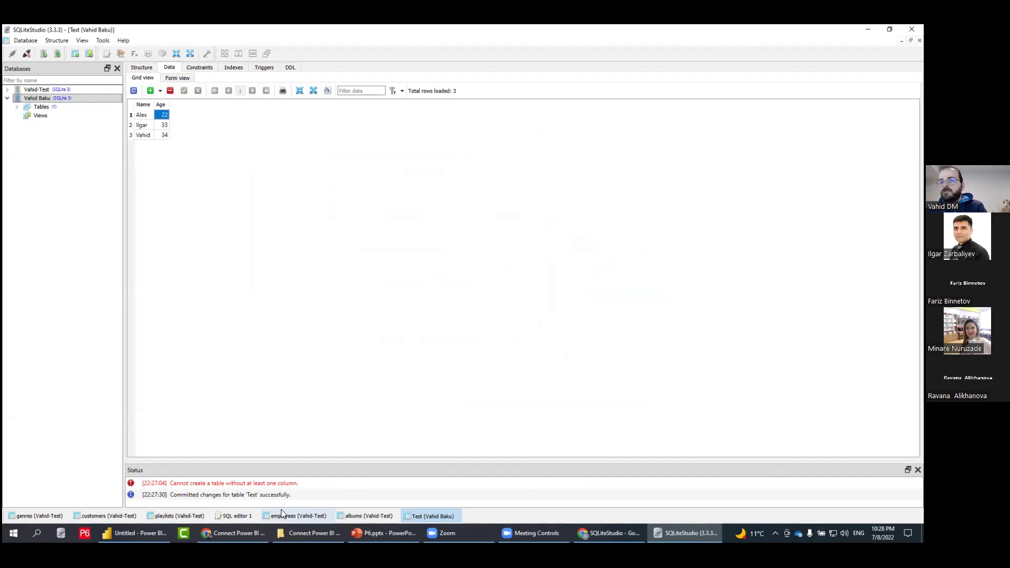
Step: Switch to Power BI Desktop, search the available data connectors for odbc and start an ODBC connection
click(136, 533)
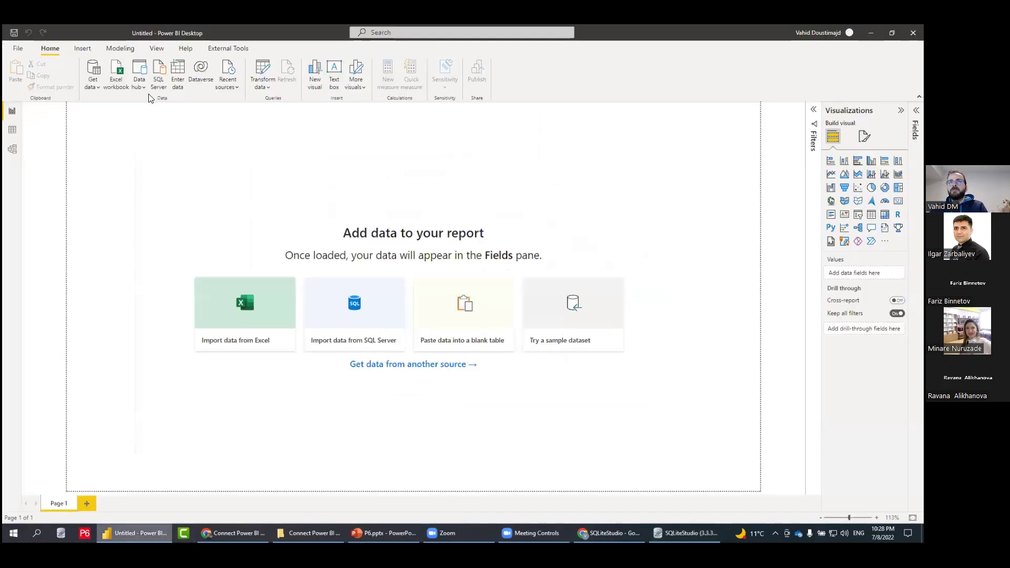
click(93, 83)
click(142, 293)
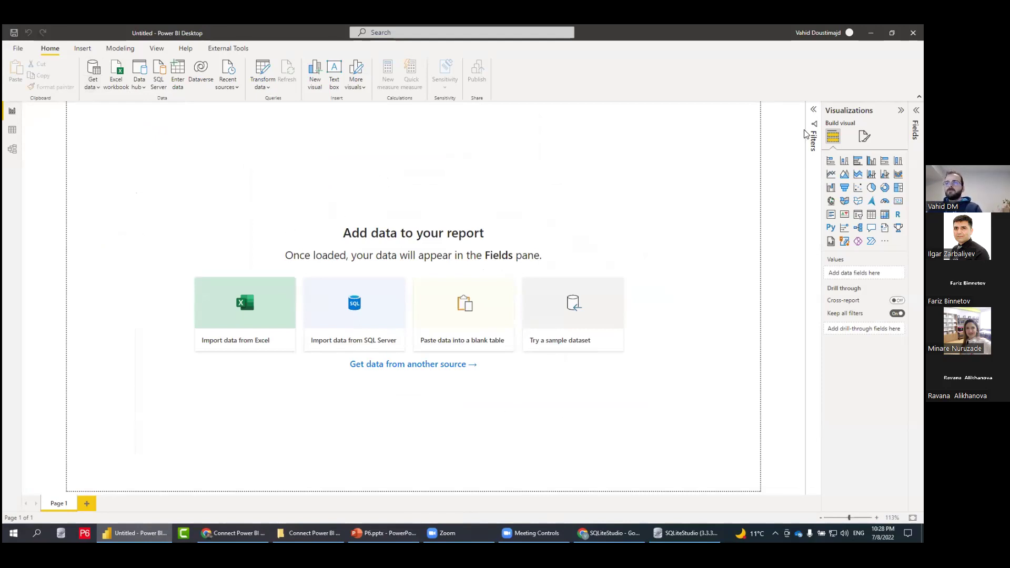
click(99, 78)
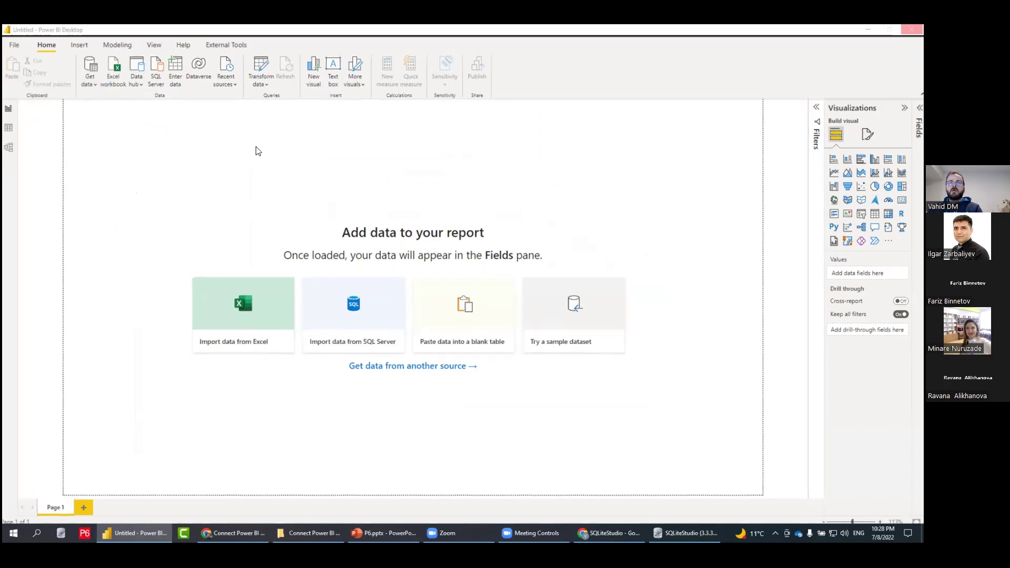
click(367, 154)
text(o)
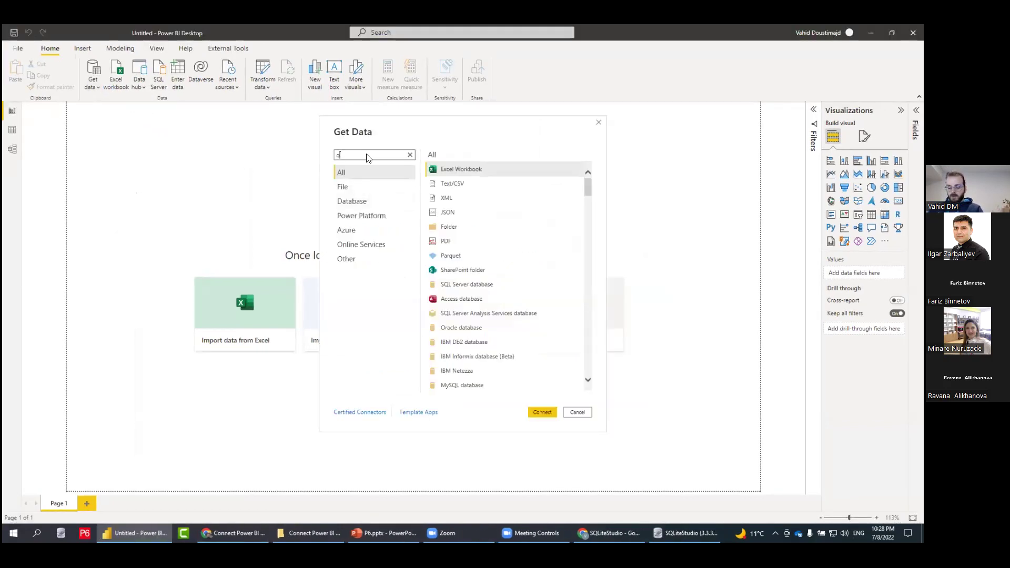
text(dbc)
click(442, 168)
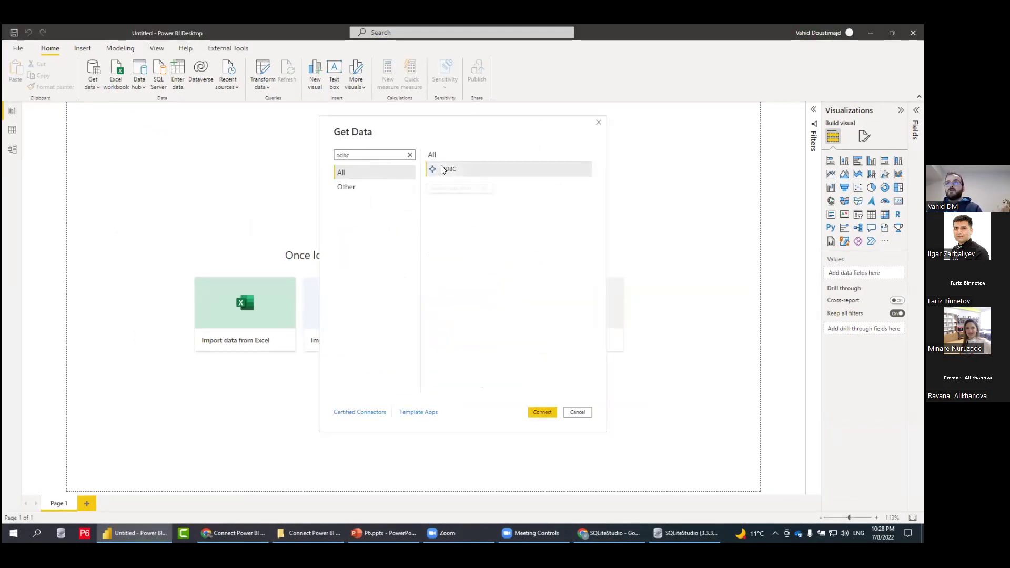
click(542, 412)
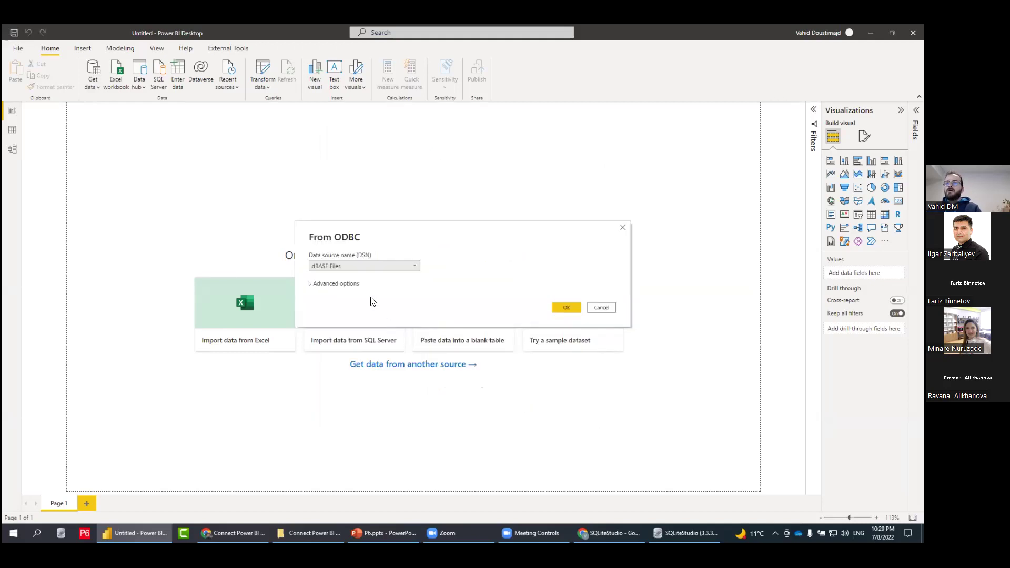
Step: Choose the Test Baku data source for the ODBC connection and connect to it with Windows authentication
click(348, 267)
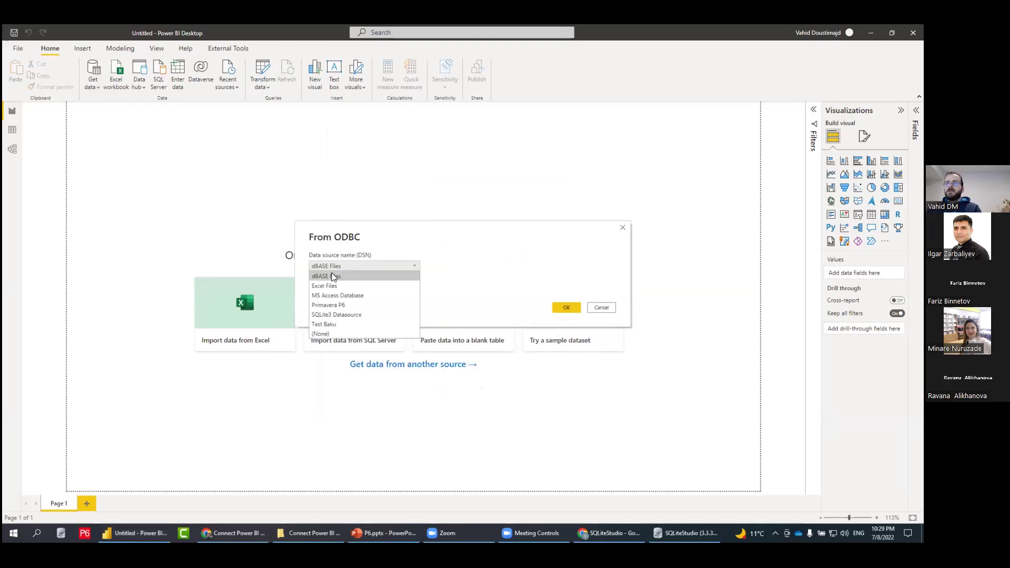
click(324, 324)
click(560, 309)
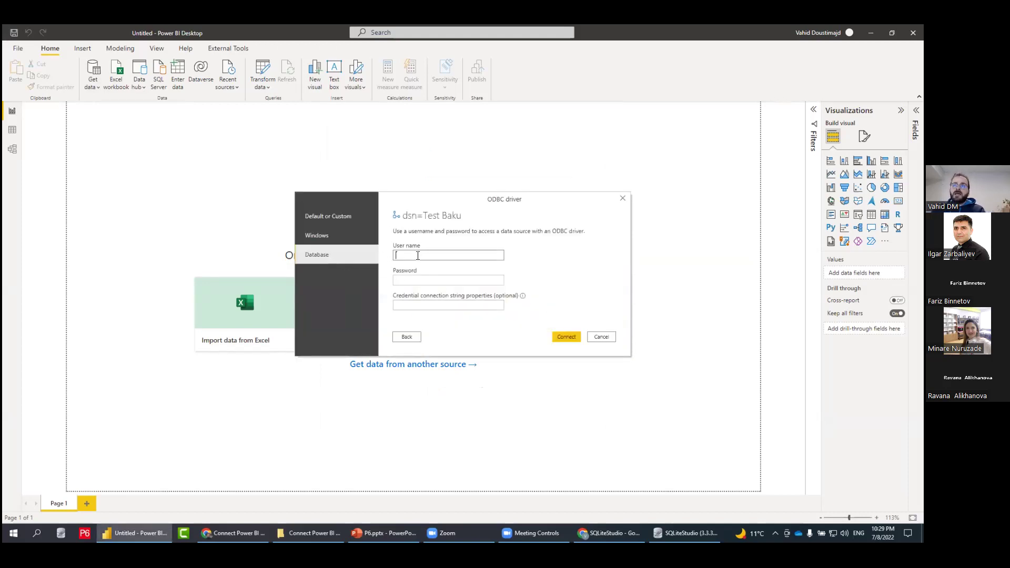
click(569, 335)
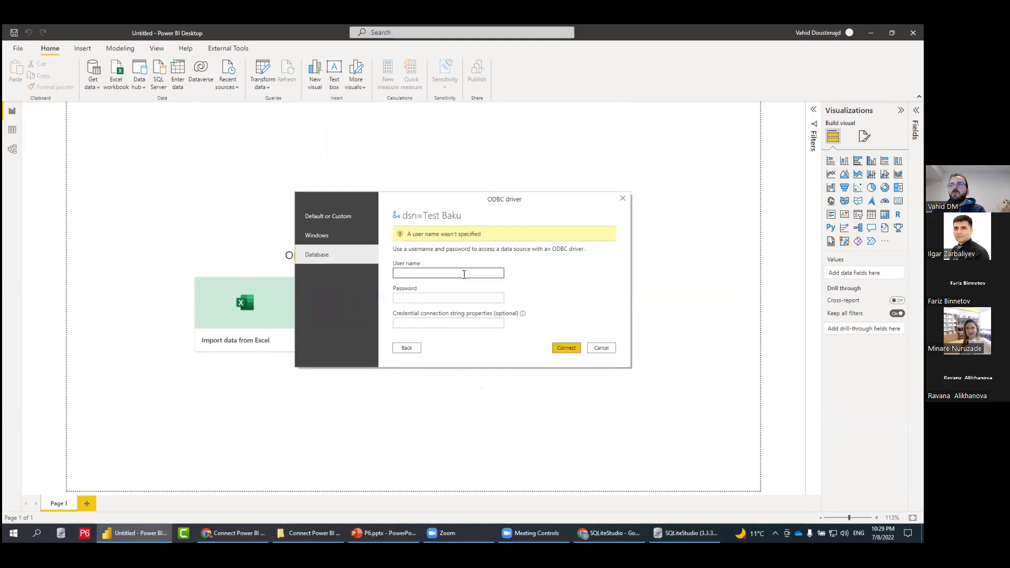
click(317, 235)
click(565, 348)
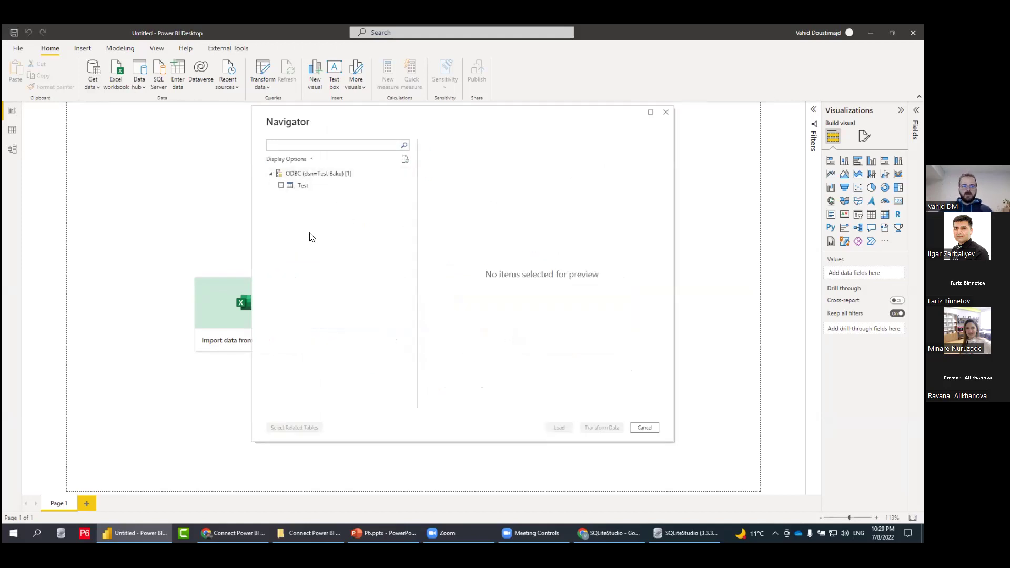
Step: Preview the Test table of the Test Baku source, select it and load it into the model
click(293, 187)
click(281, 186)
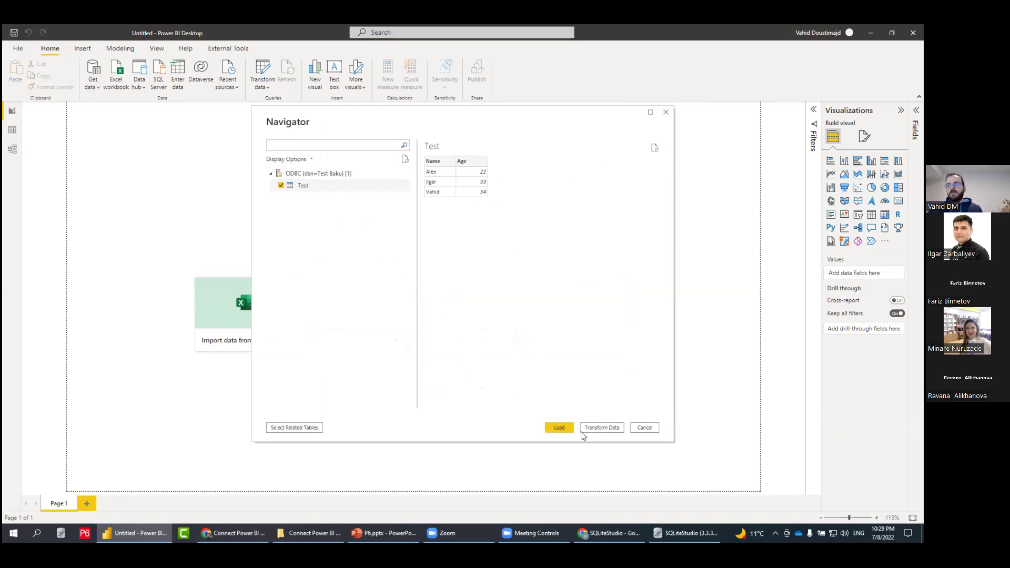
click(558, 427)
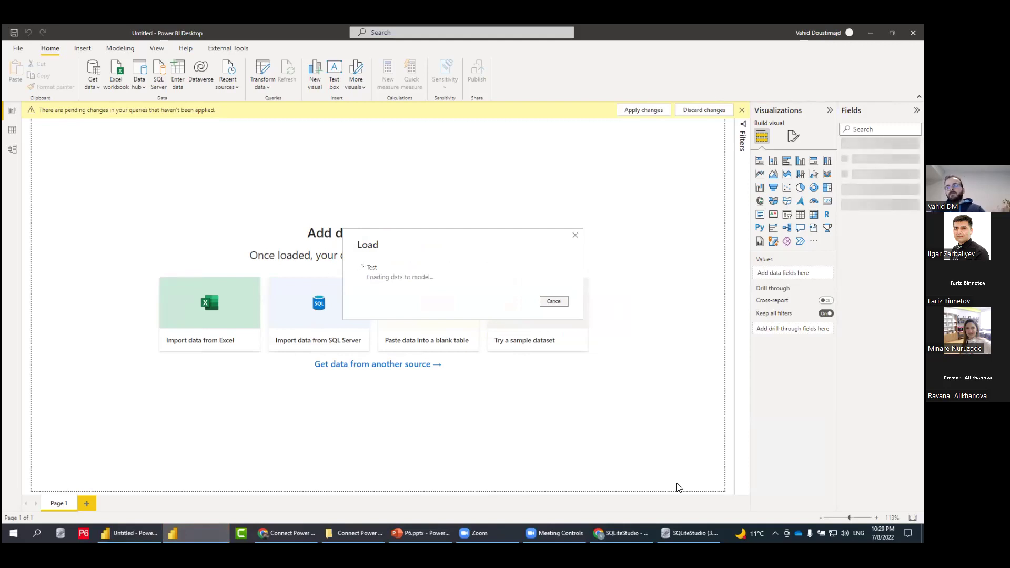
Step: Switch to SQLiteStudio, add a row with a first name and Age 40 to the Test table, commit it and refresh the Baku database's schema
mouse_move(689, 533)
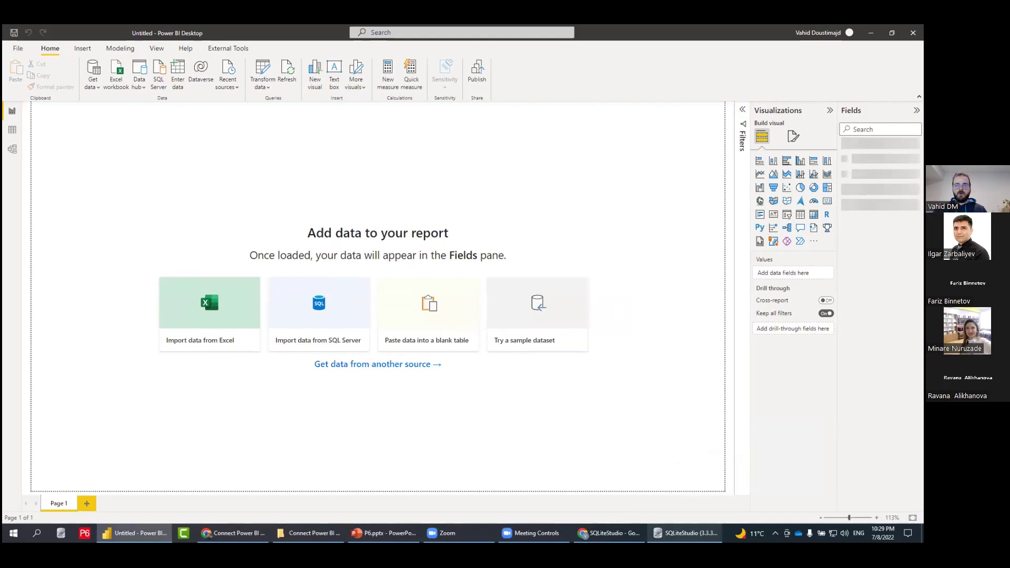
click(687, 534)
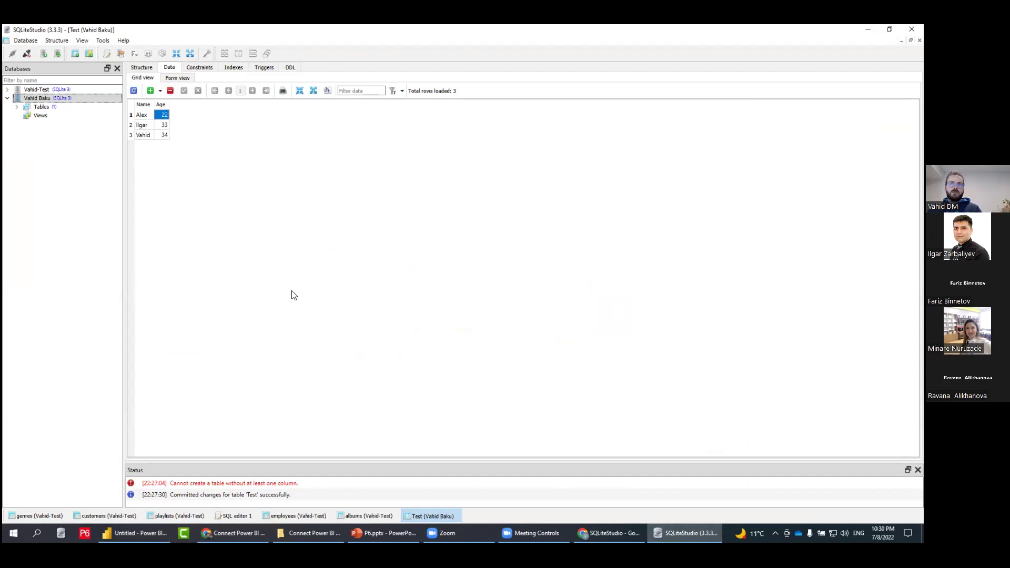
click(150, 92)
double_click(145, 117)
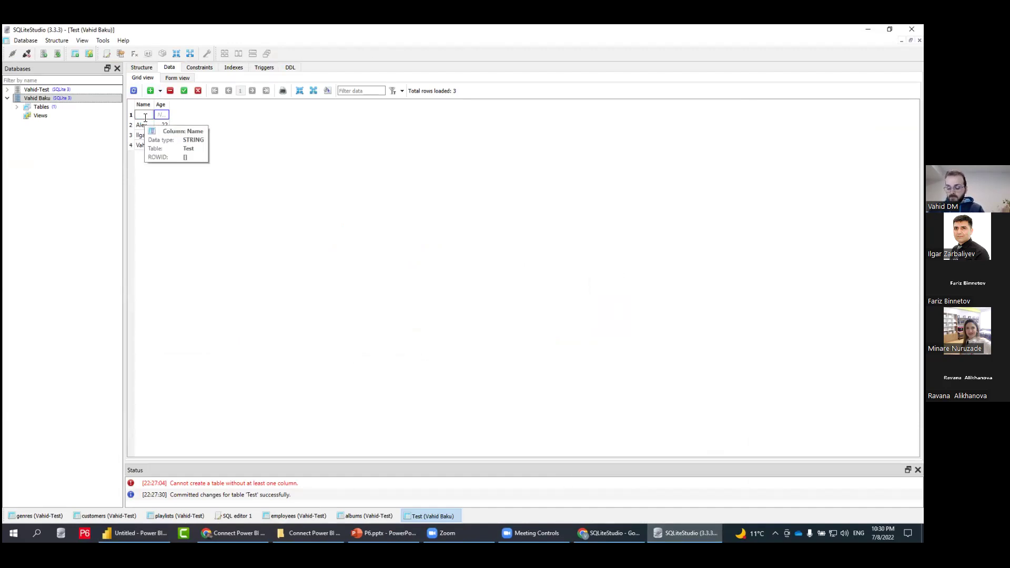
text(Richard)
double_click(168, 115)
text(40)
key(Return)
click(183, 90)
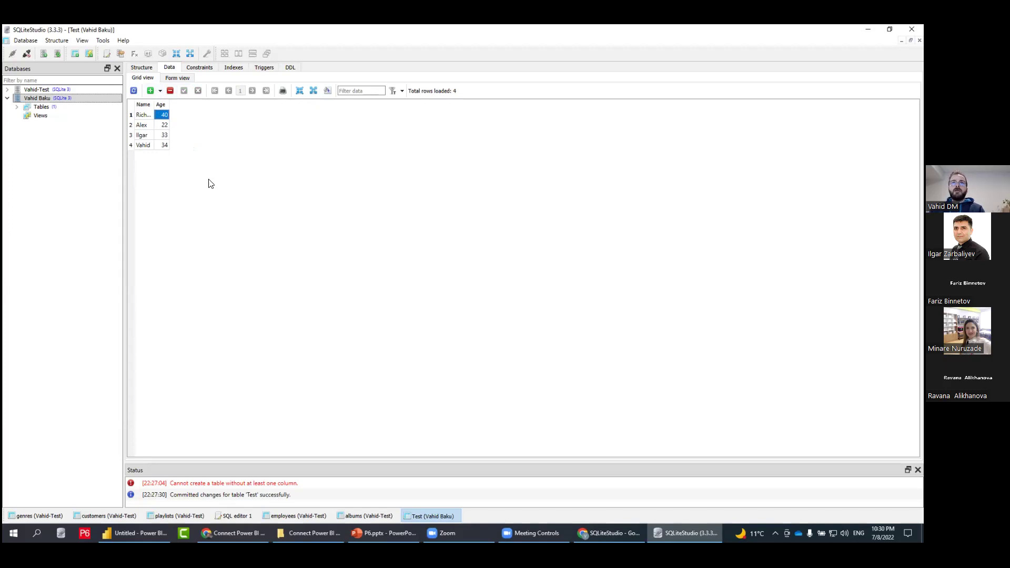
right_click(53, 100)
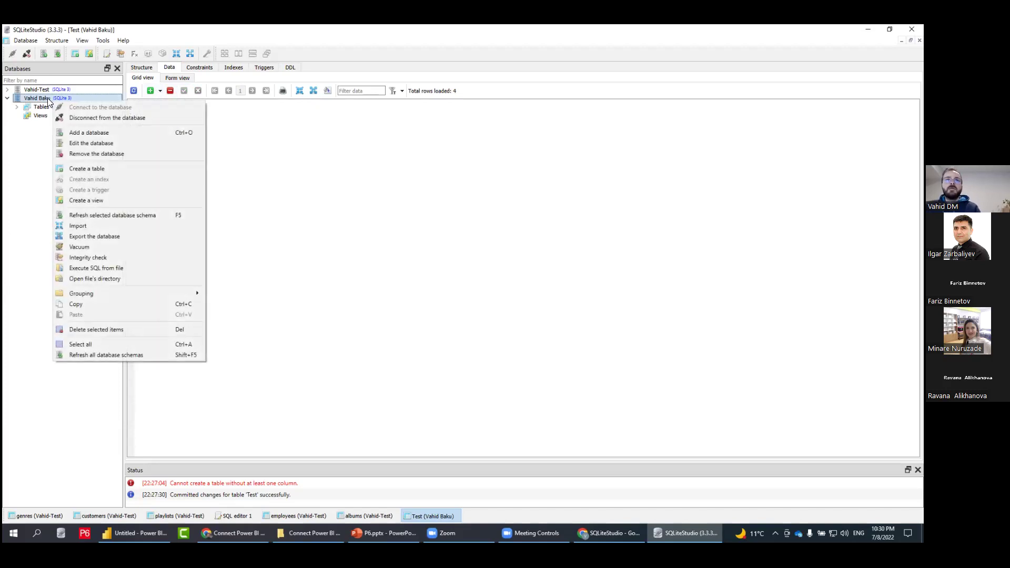
click(114, 217)
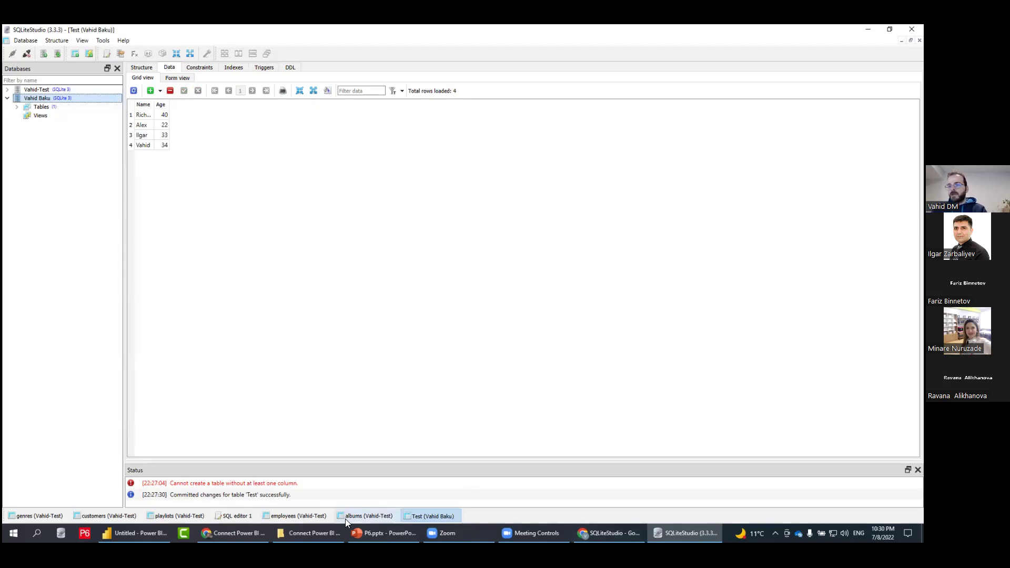
Step: Switch to Power BI Desktop, display the Test table's data and refresh it from the source database
click(136, 534)
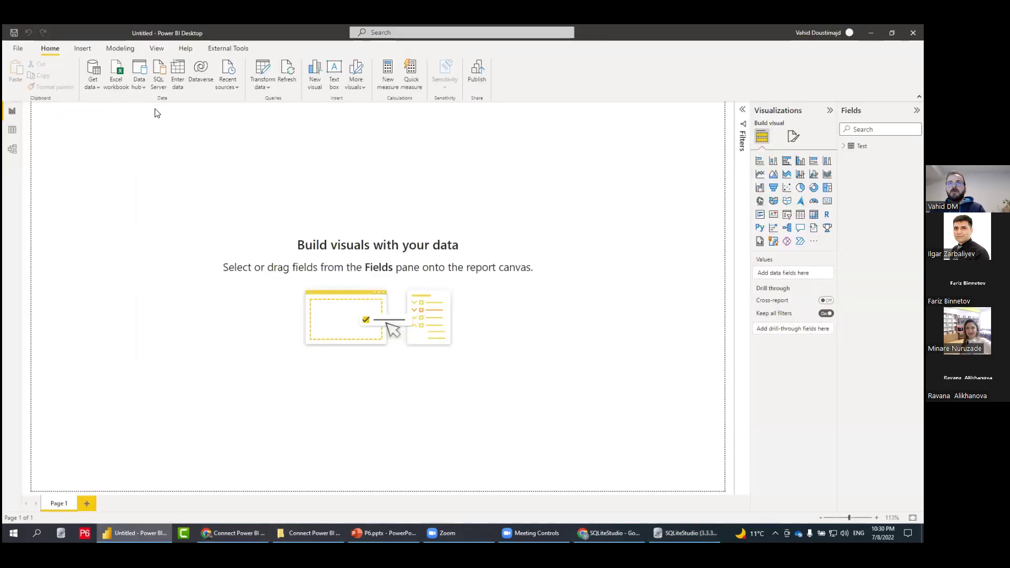
click(12, 130)
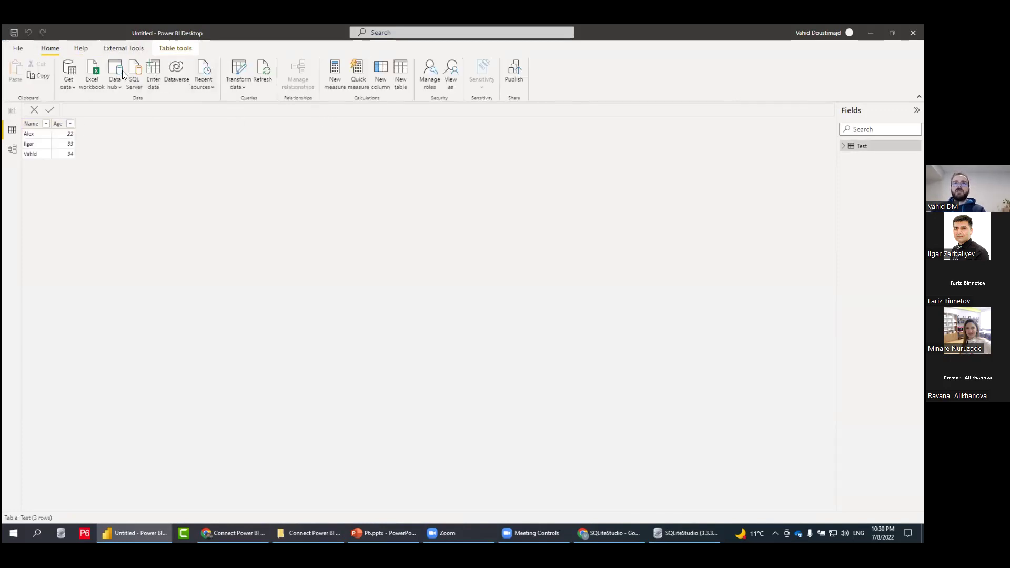
click(263, 70)
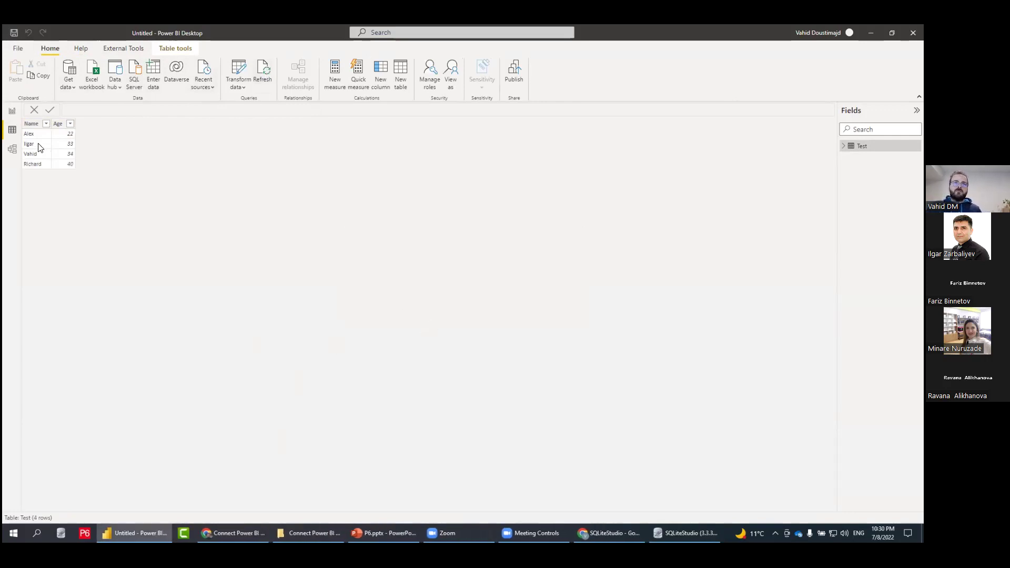
click(32, 167)
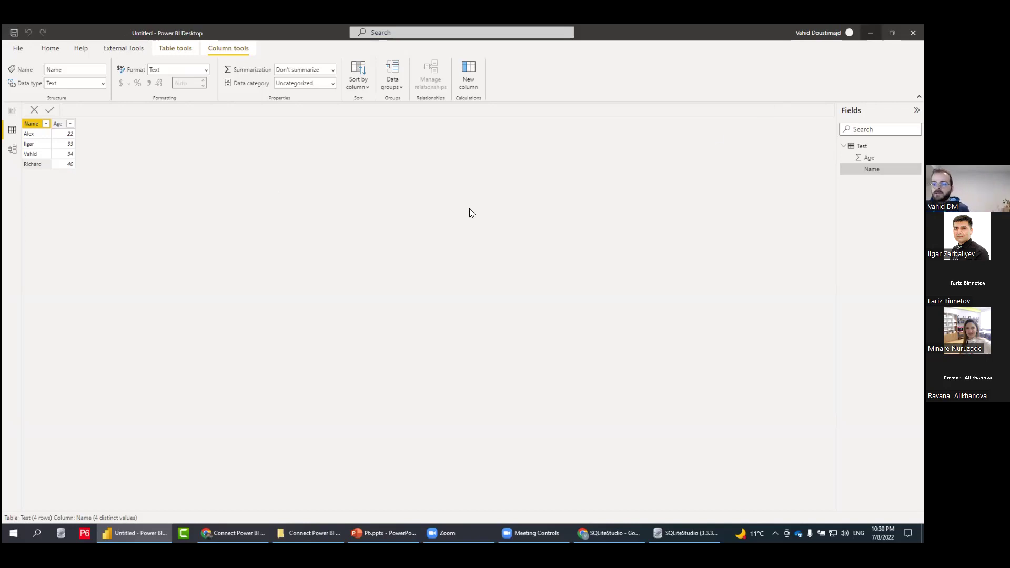
Step: Review the P6 Database Table slide in PowerPoint and the SQLiteStudio website in the browser, and return to SQLiteStudio
key(alt+Tab)
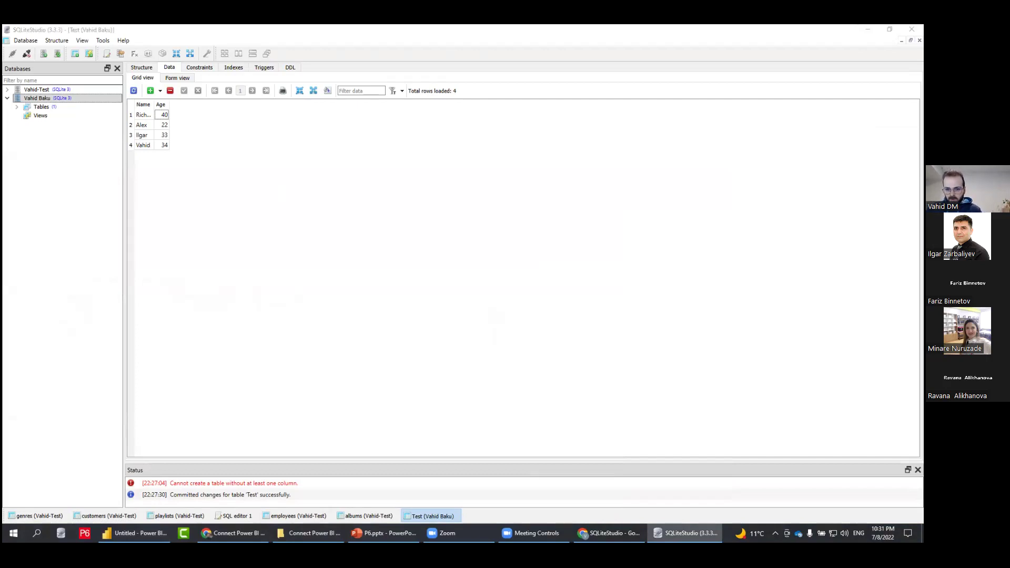
key(alt+Tab)
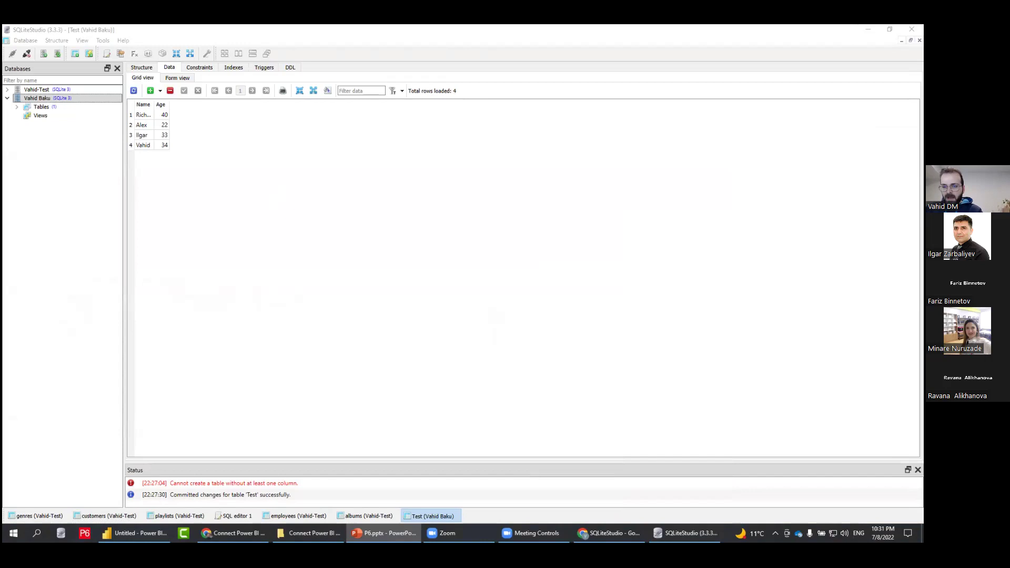
key(shift+F5)
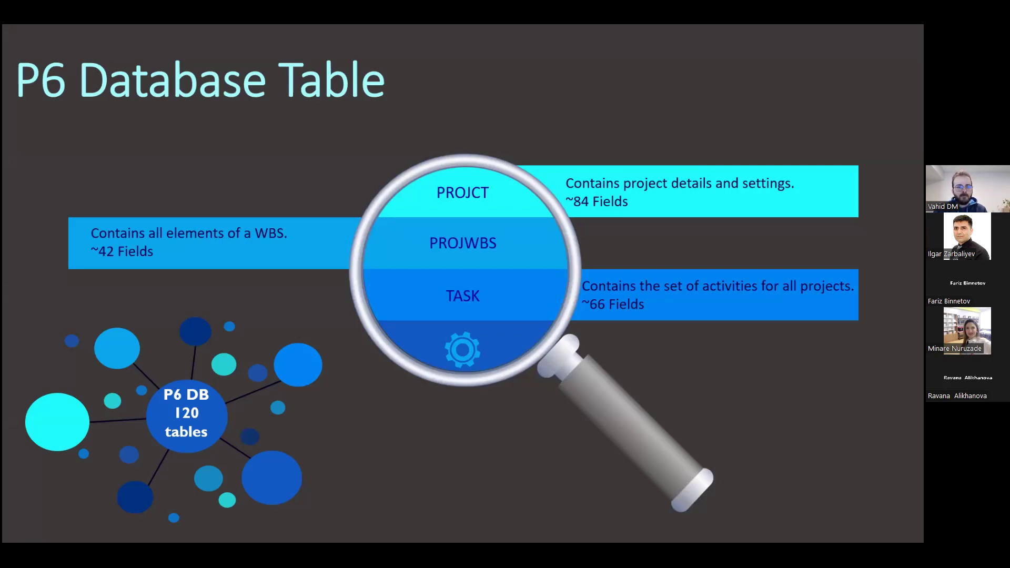
click(740, 56)
key(alt+Tab)
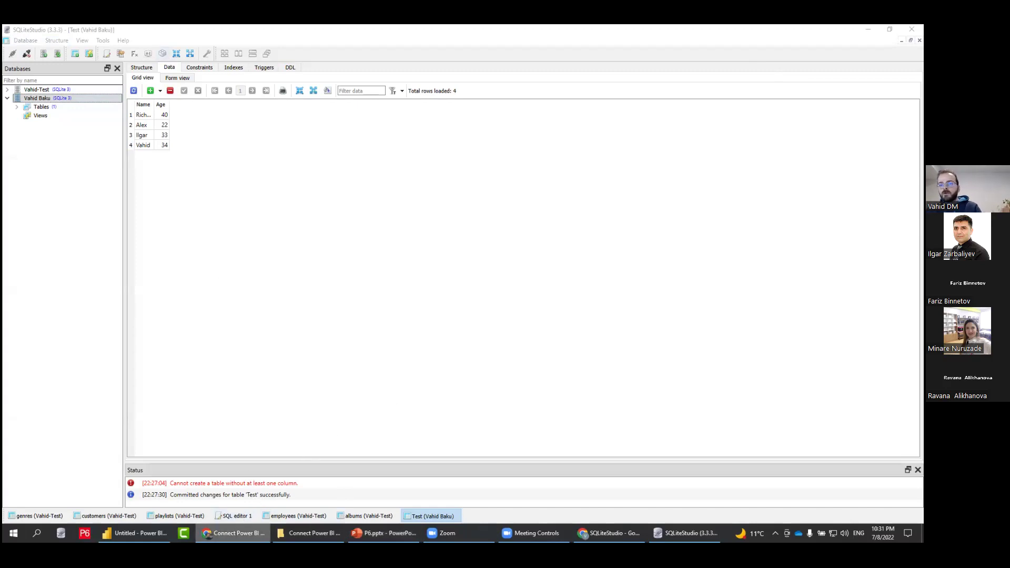
click(611, 533)
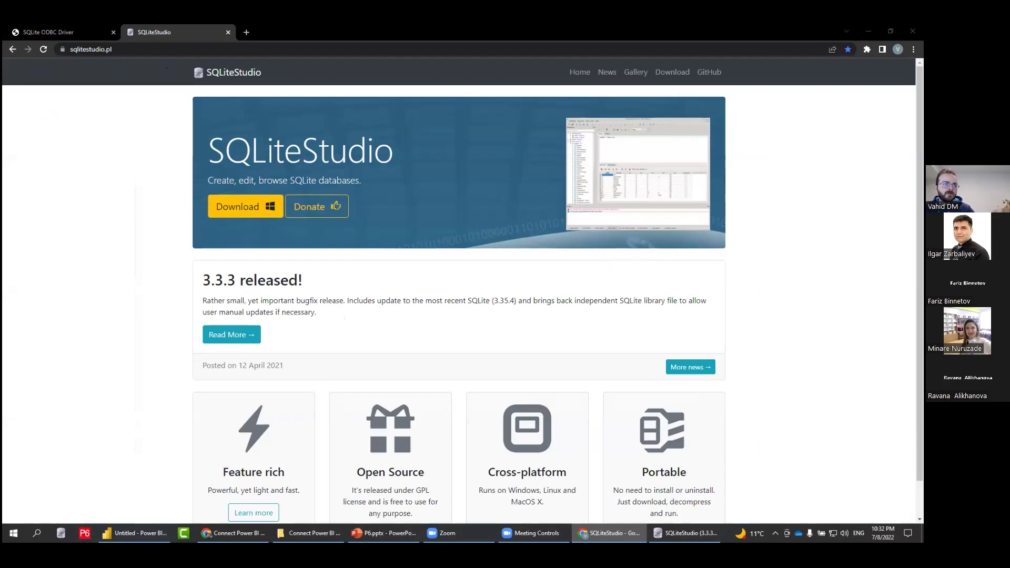
click(869, 31)
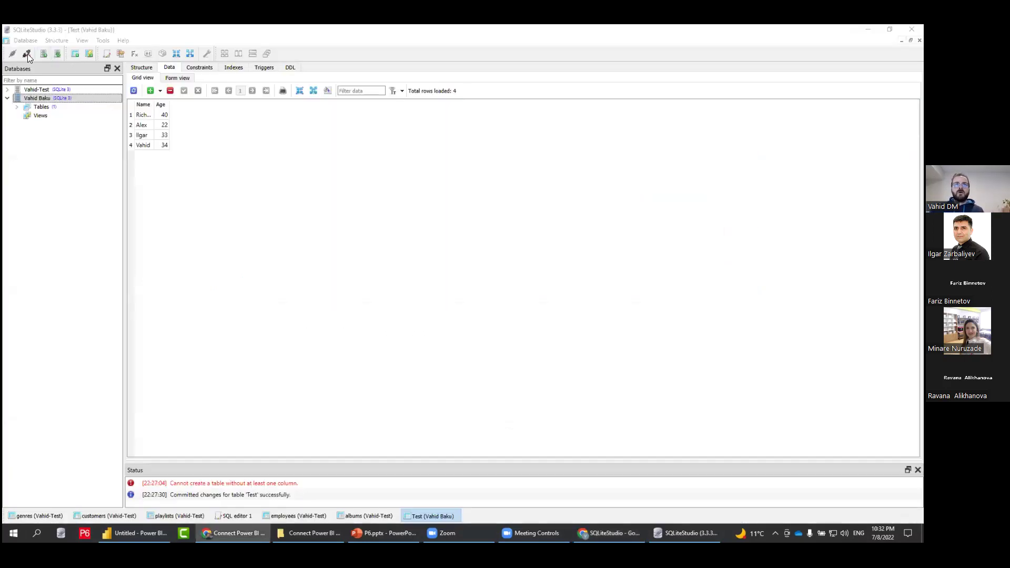
Step: Open a blank table definition in the Baku database and start adding a database of type SQLite 3
click(72, 56)
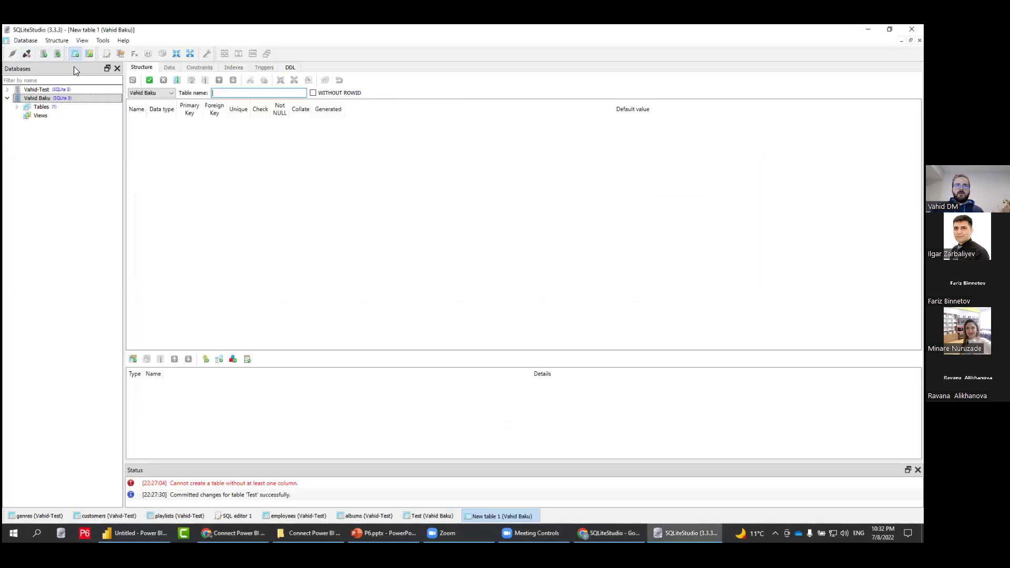
click(37, 89)
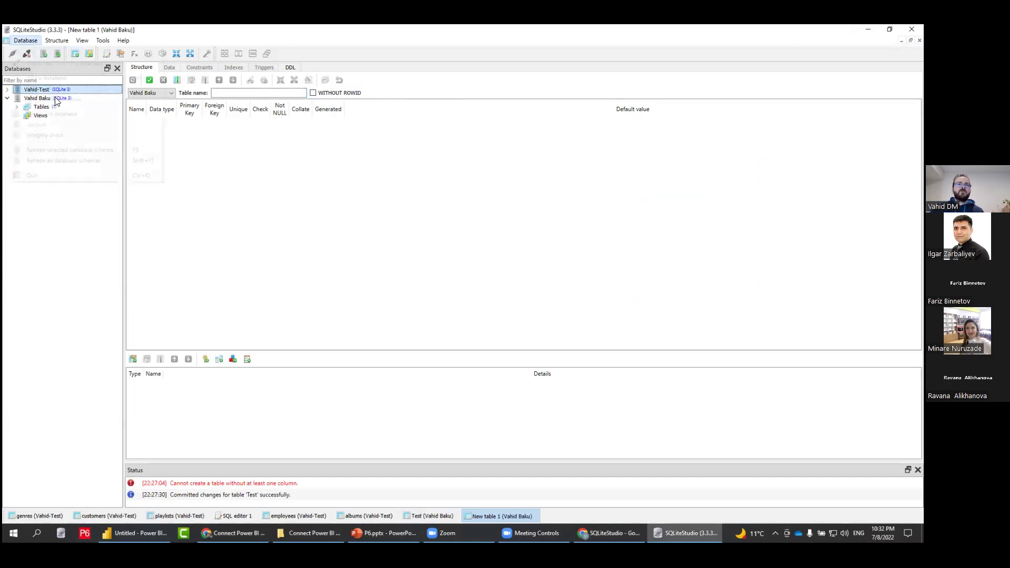
key(alt+d)
key(Down)
key(Down)
key(Down)
key(Down)
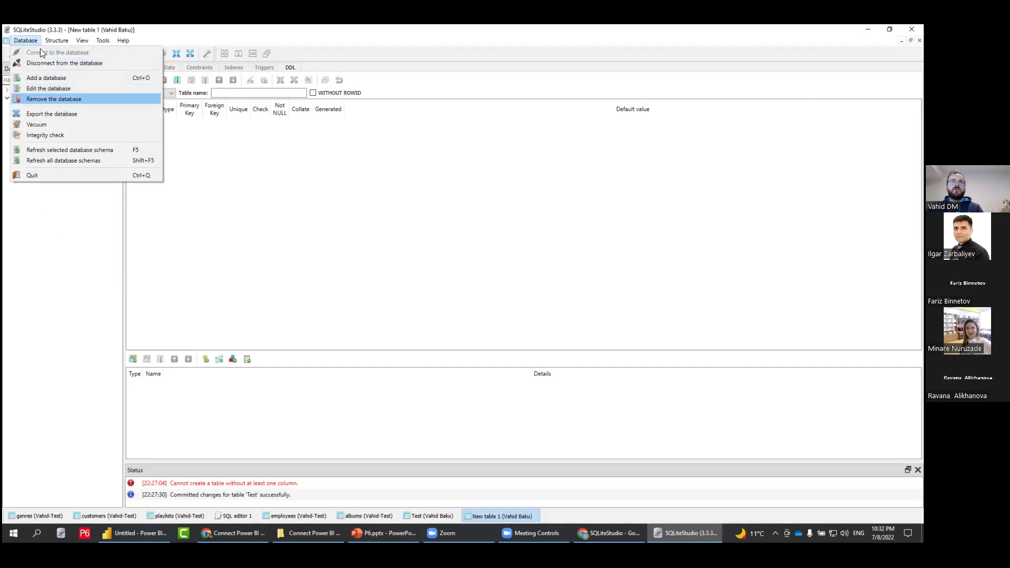
click(421, 239)
click(404, 234)
click(405, 233)
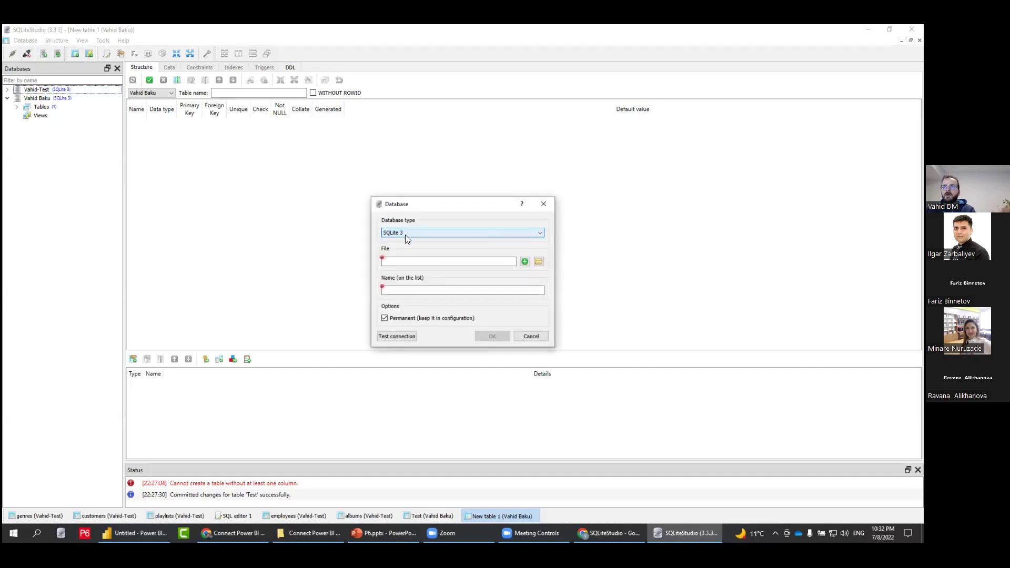
Step: Try to choose AA.db in the Sqlite folder as the database file, and leave the file selection without choosing one
click(539, 262)
text(AA.db)
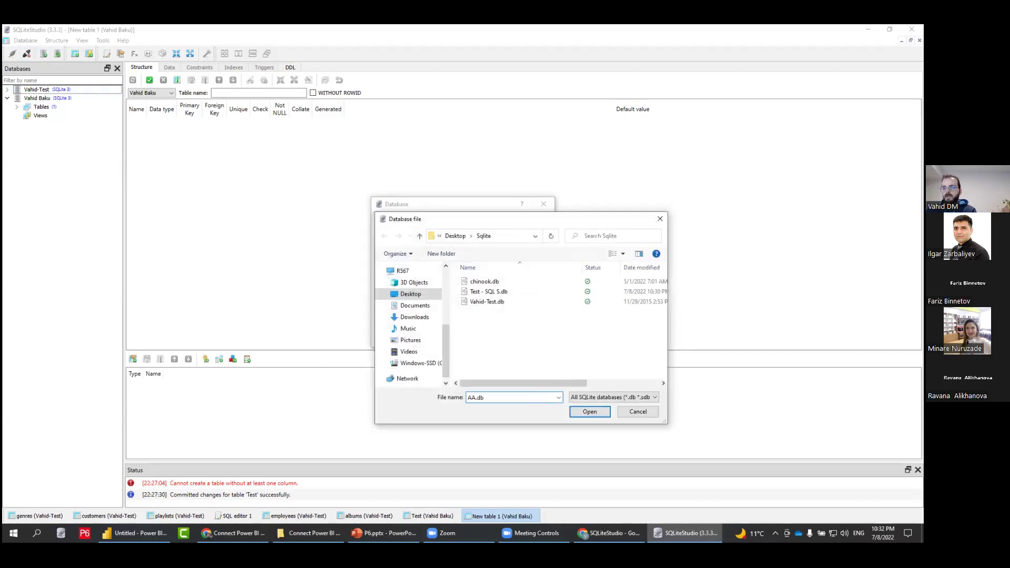
click(580, 410)
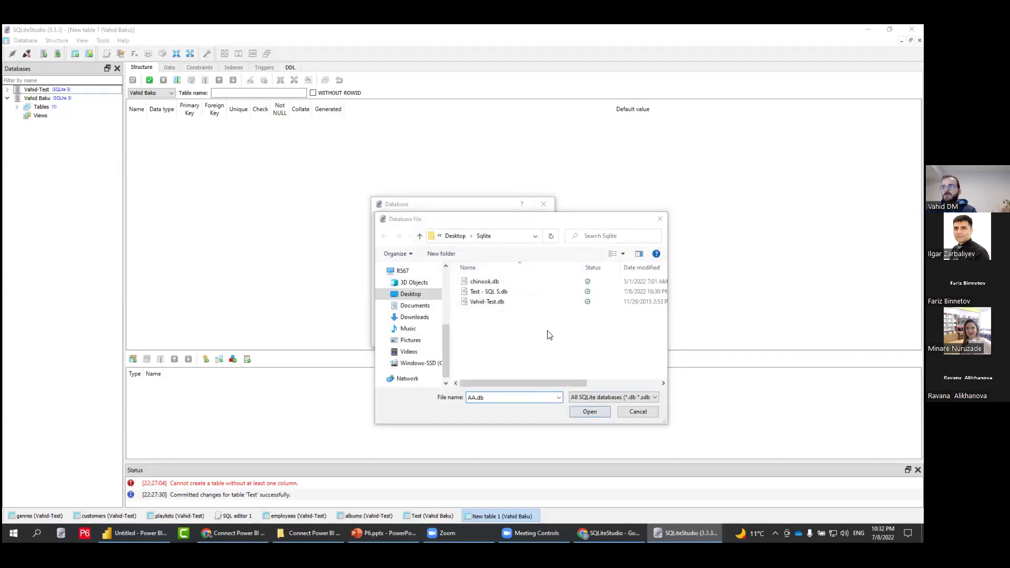
key(Return)
click(500, 302)
click(638, 411)
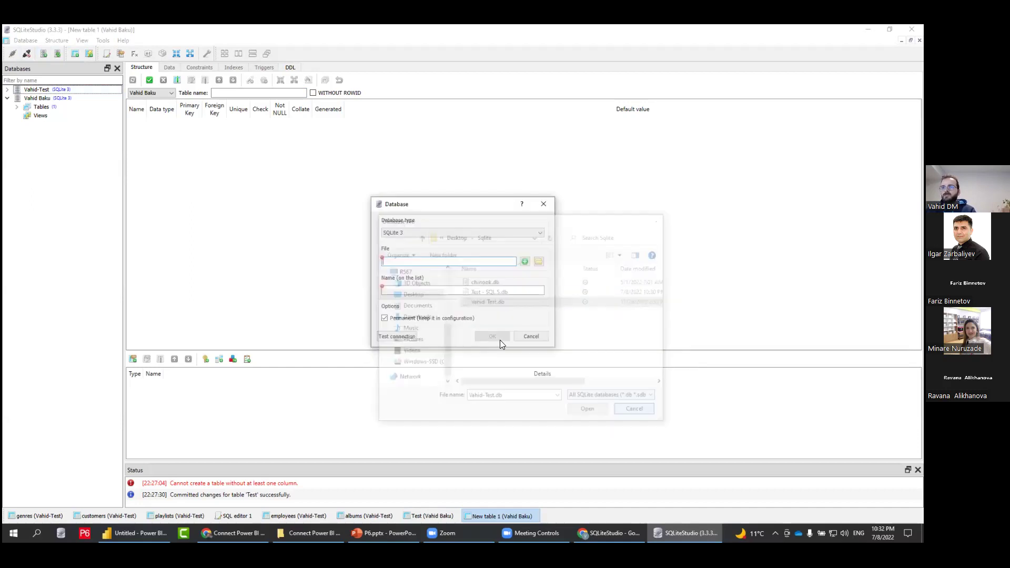
Step: Try to add the existing test database file a second time under a different list name
click(525, 261)
double_click(514, 303)
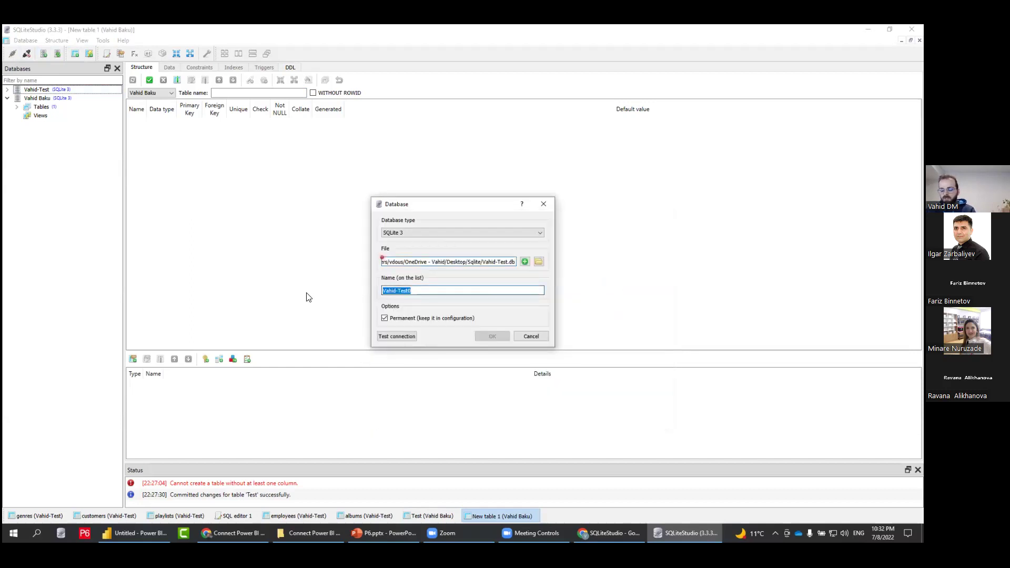
text(Alex)
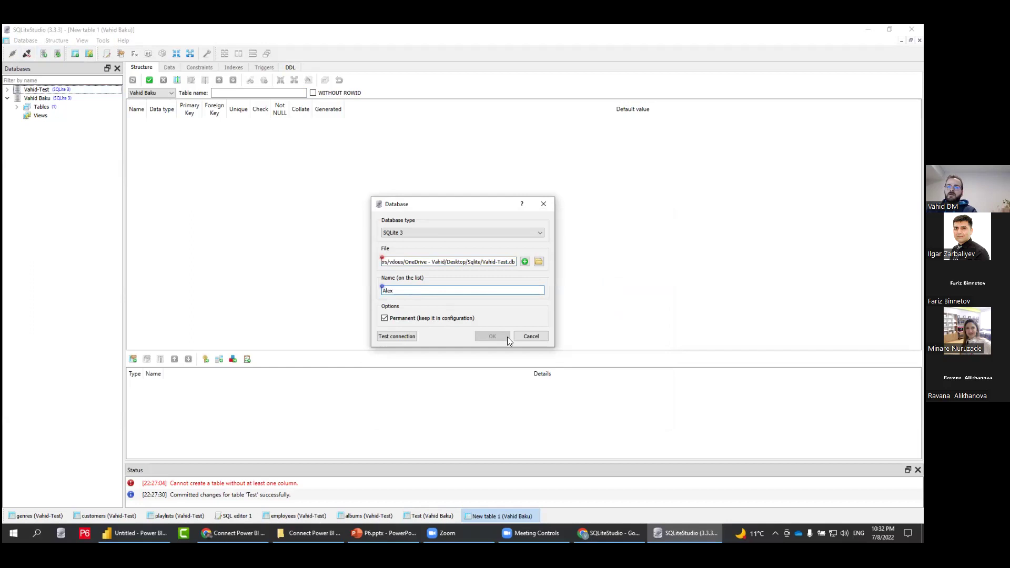
click(521, 337)
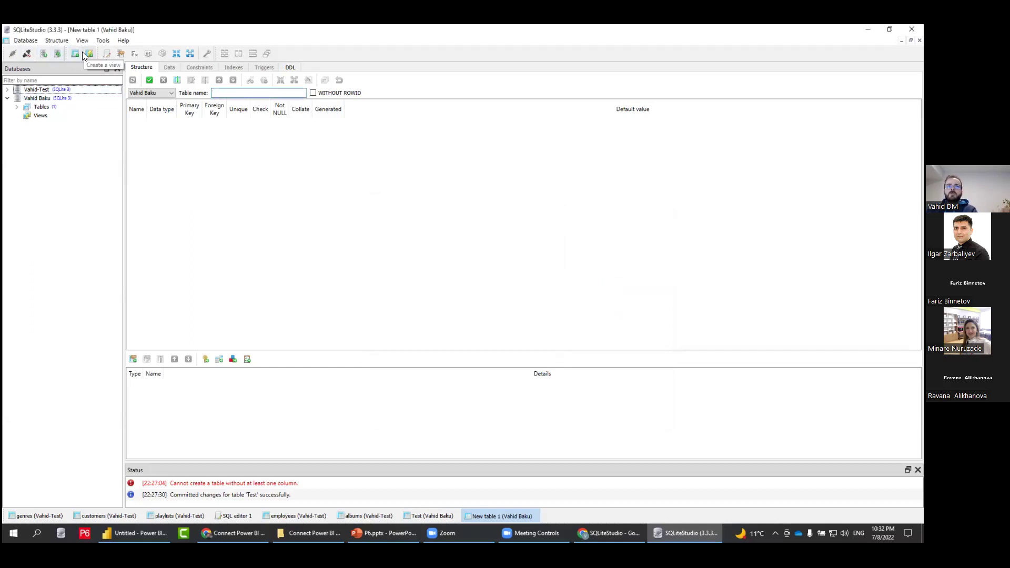
Step: Disconnect from the test database in the databases list
click(25, 41)
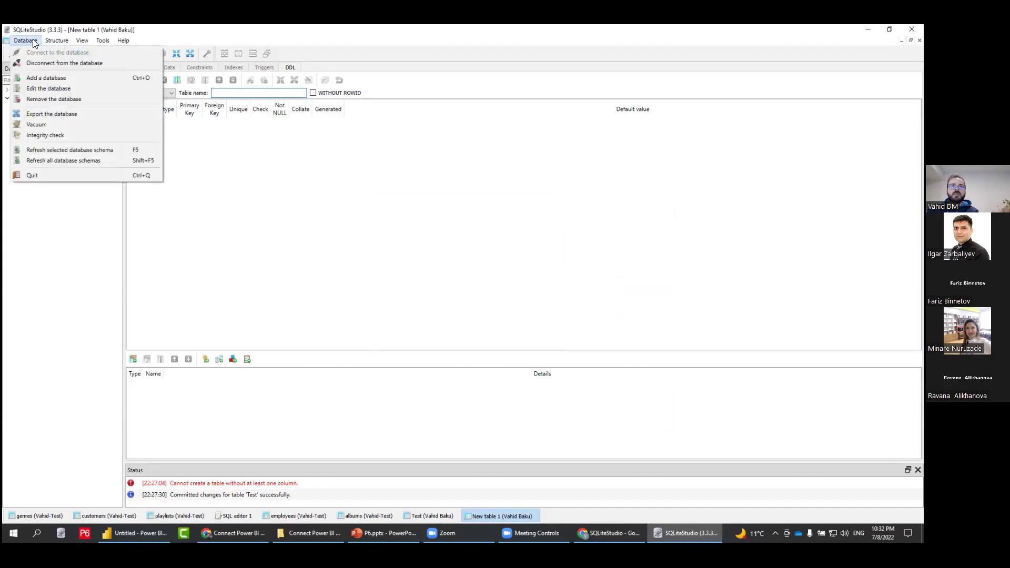
click(42, 62)
click(29, 41)
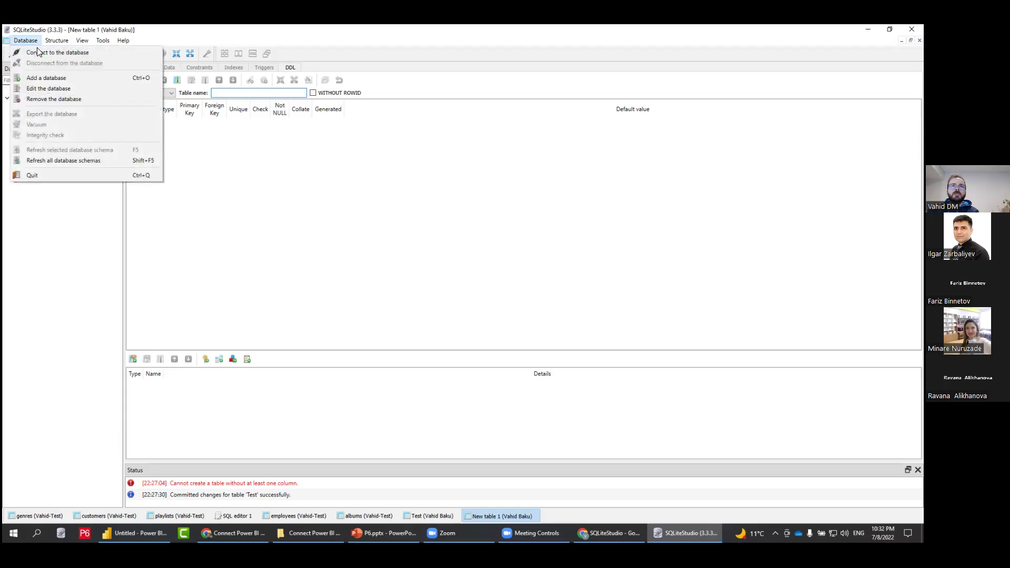
Step: Start adding a new database with SQLite 3 as its database type
right_click(54, 226)
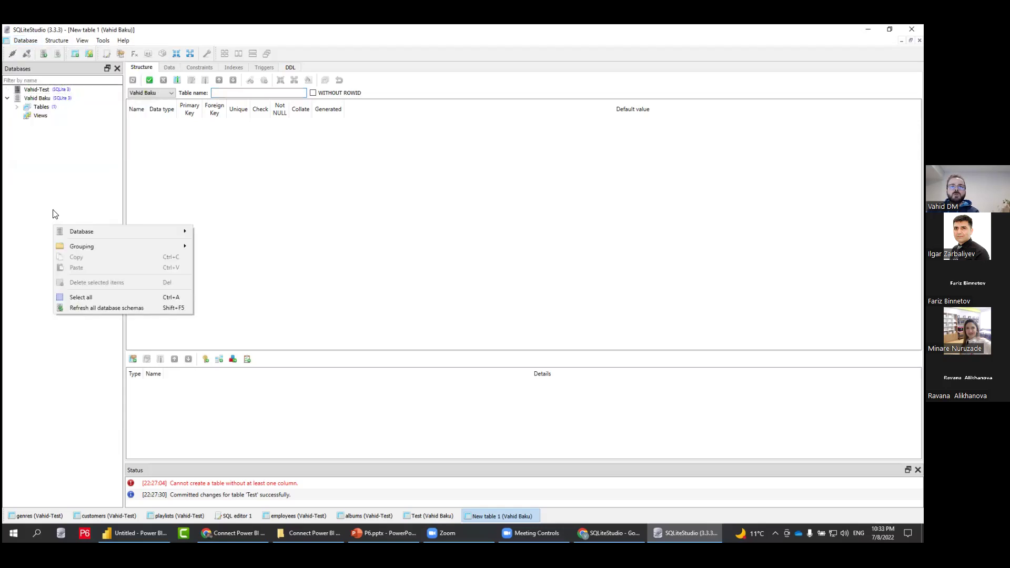
mouse_move(74, 233)
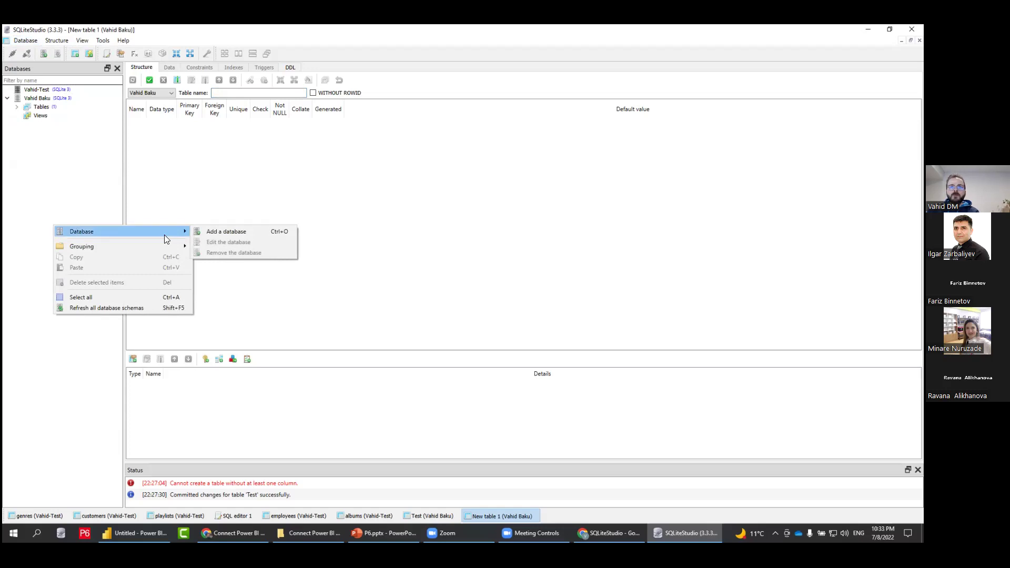
click(214, 233)
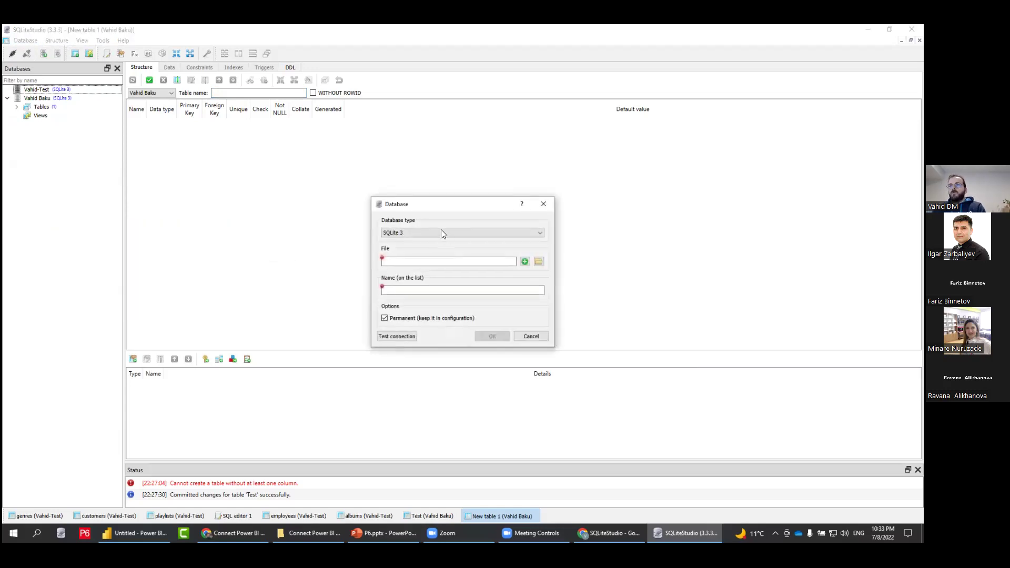
click(441, 232)
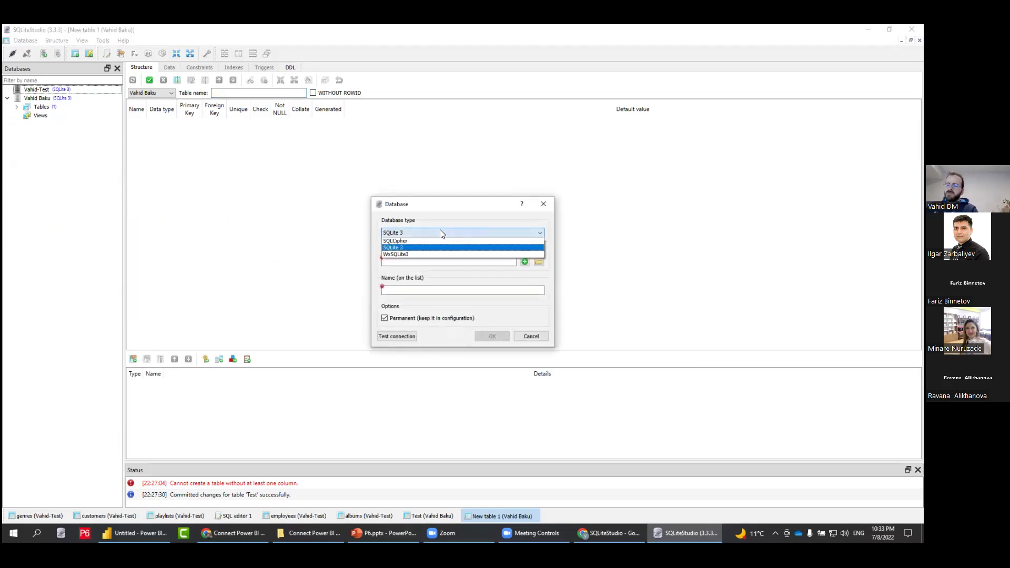
click(441, 233)
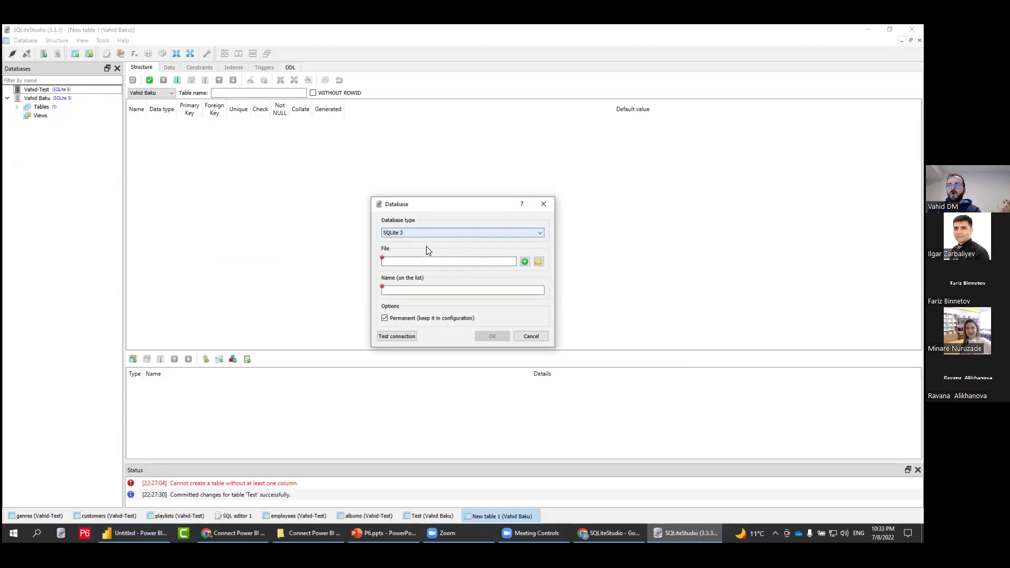
Step: Create the database file "Test Baku How to add DB SQLite" in the Sqlite folder and add it to the databases list
click(539, 262)
key(Escape)
click(527, 261)
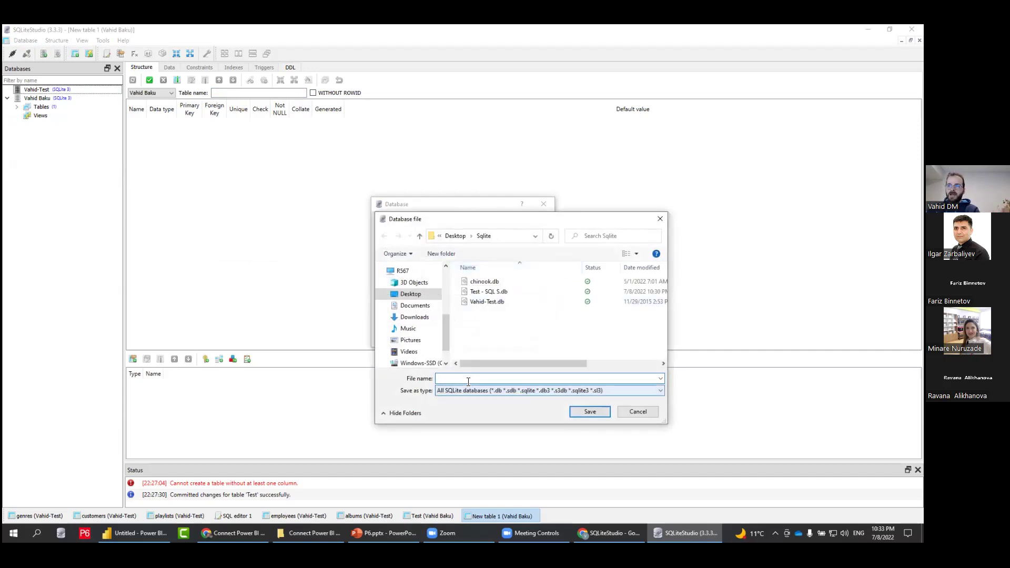
text(AA)
key(BackSpace)
text(Te)
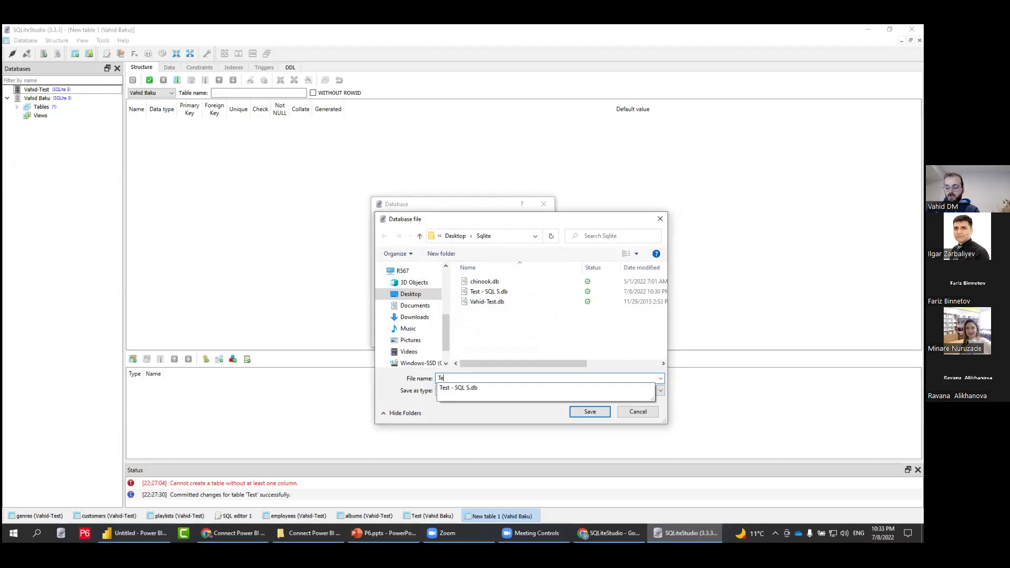
text(st Baku How to a)
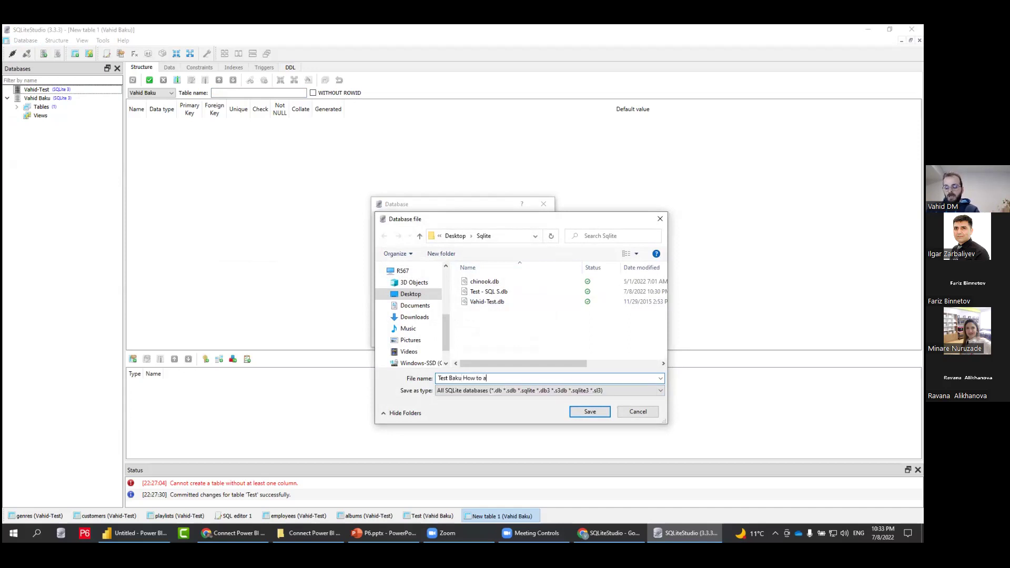
text(dd DB SQLite)
click(575, 411)
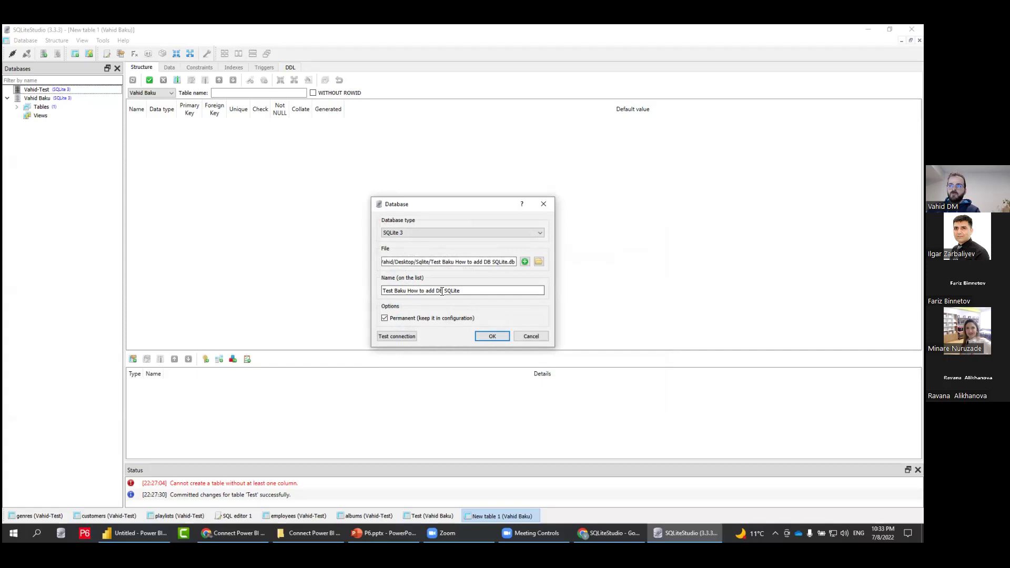
click(488, 336)
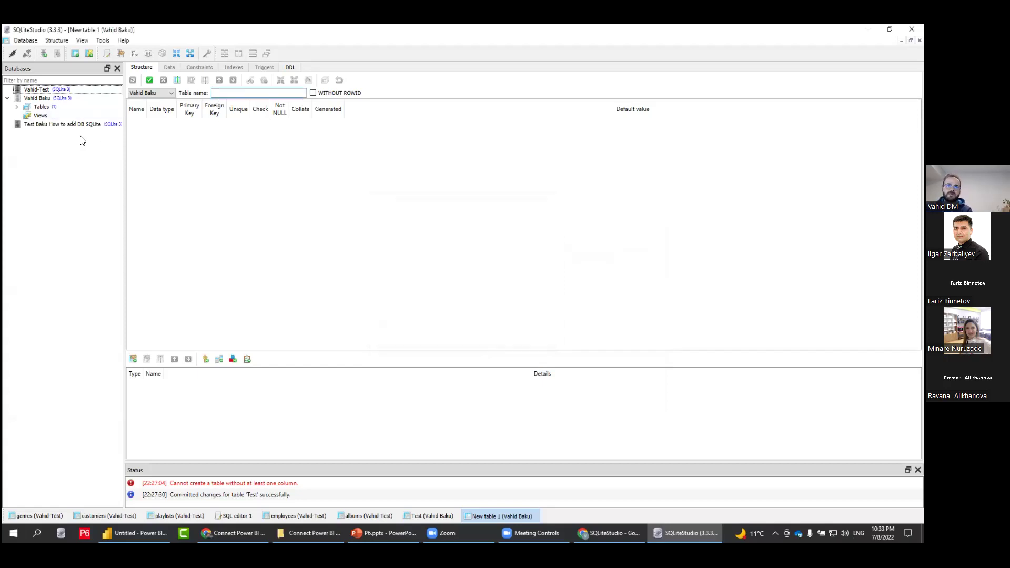
Step: Connect to the new database and define a new table named FactTable in it, trying to commit it without columns
right_click(32, 125)
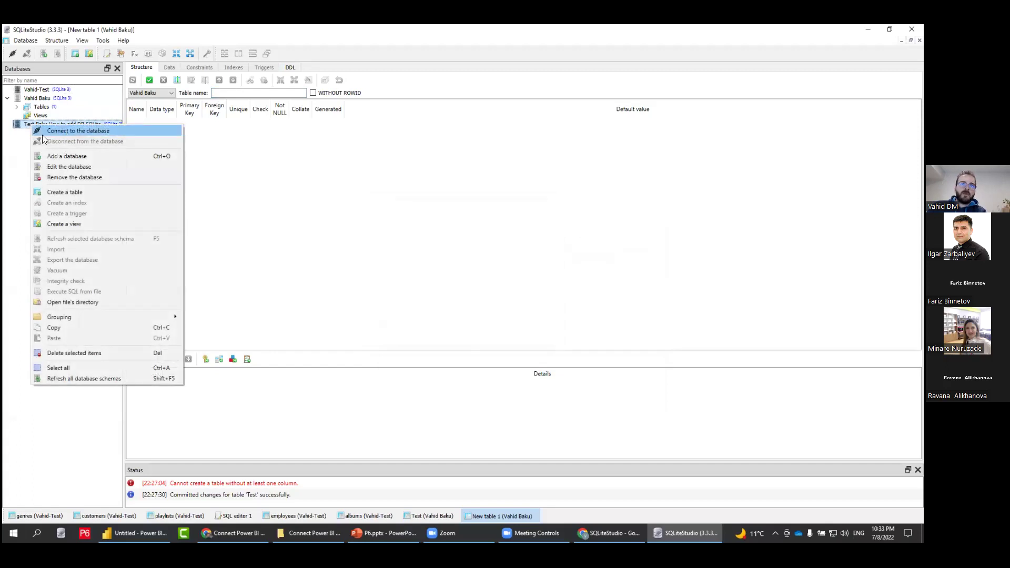
click(42, 135)
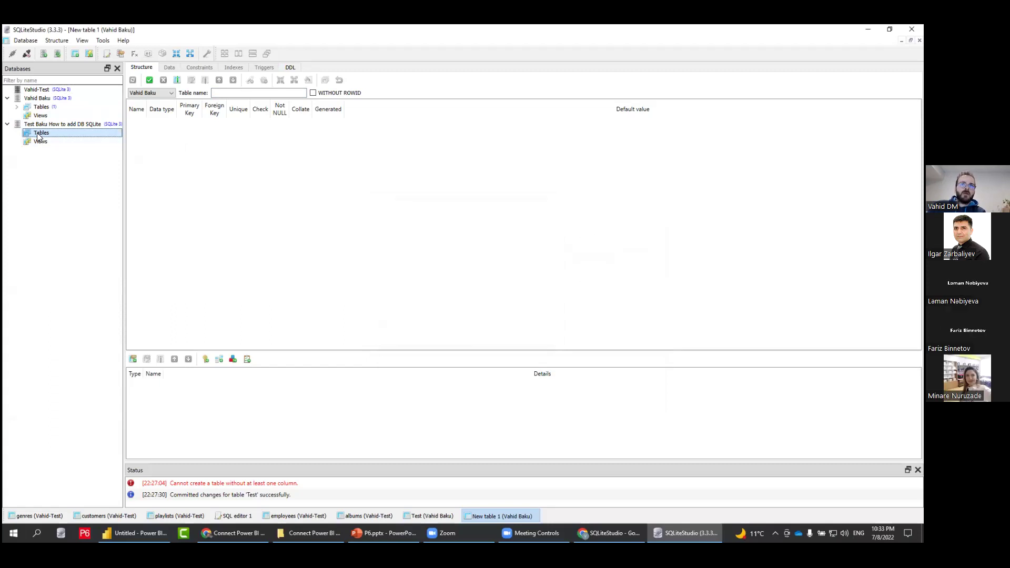
right_click(37, 133)
click(65, 140)
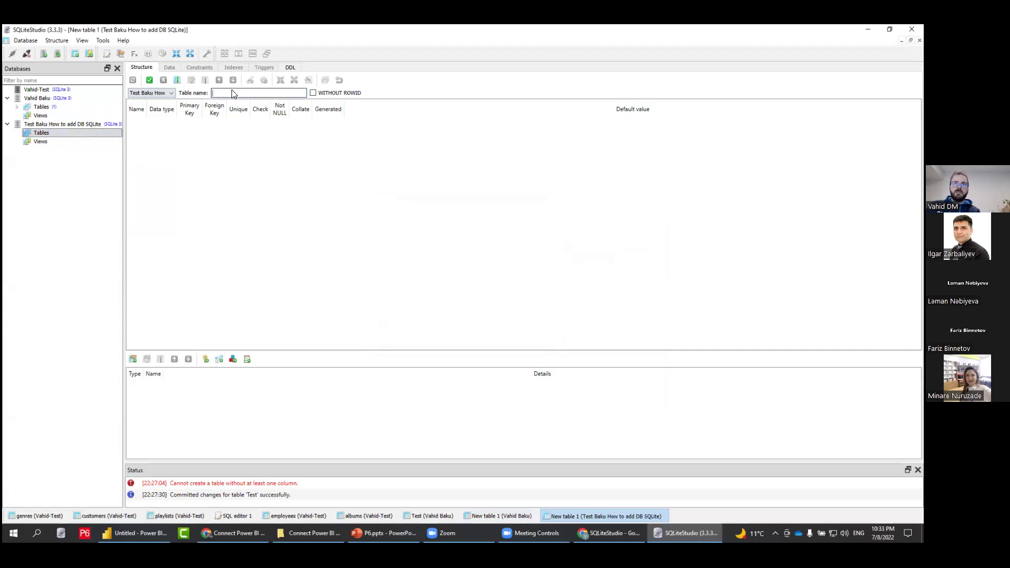
text(FactTable)
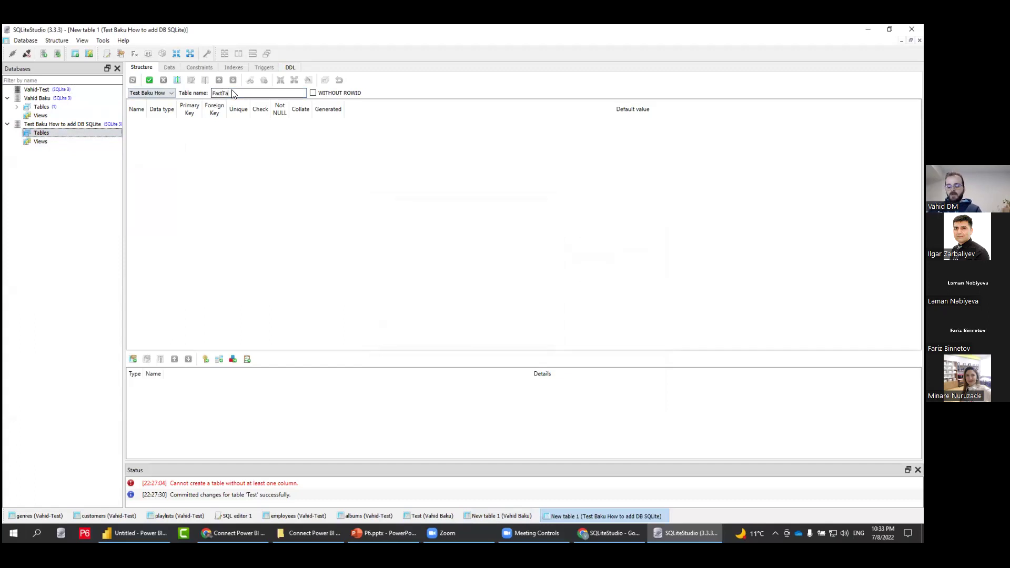
click(150, 80)
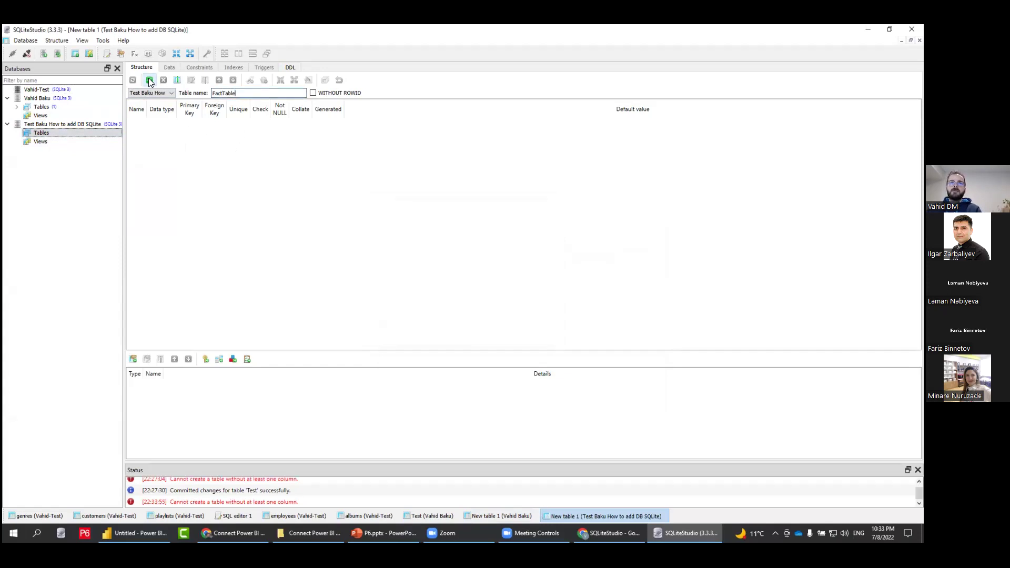
Step: Add a column named ID with the data type INTEGER to FactTable
click(178, 80)
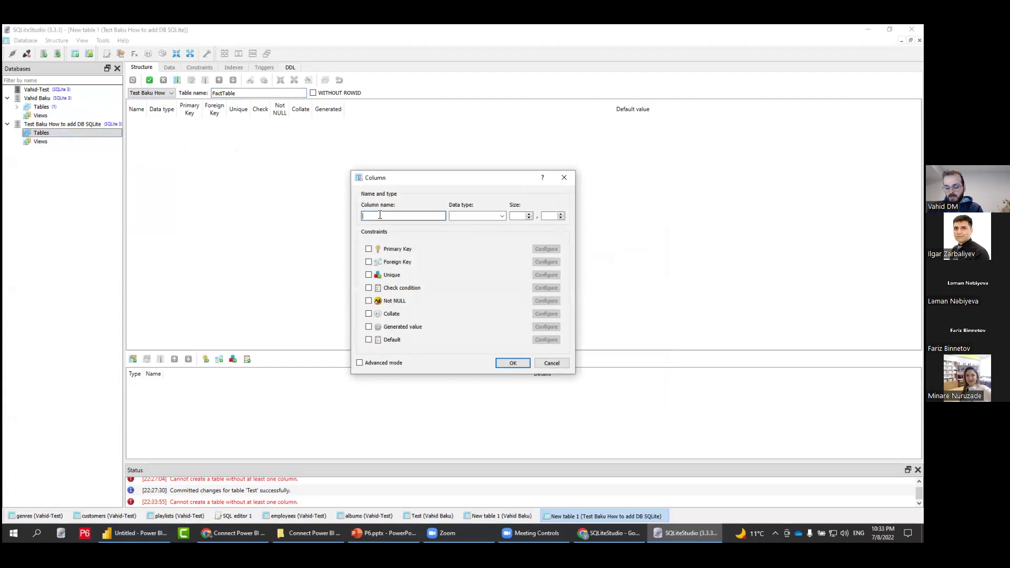
text(ID)
click(504, 216)
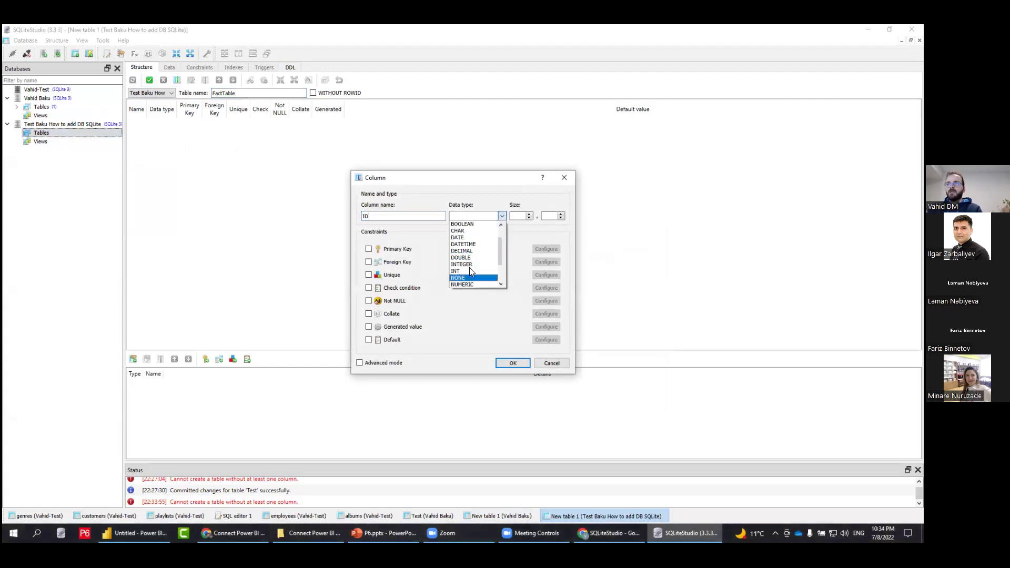
click(462, 284)
click(513, 363)
Step: Add a column called Name with the data type STRING to FactTable and commit the table structure
click(177, 80)
text(Name)
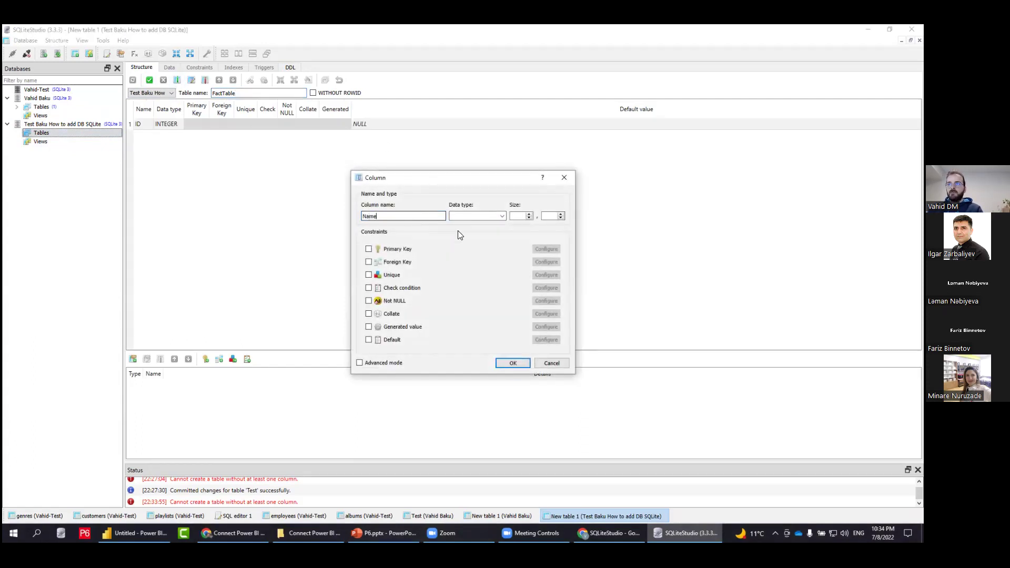
click(501, 215)
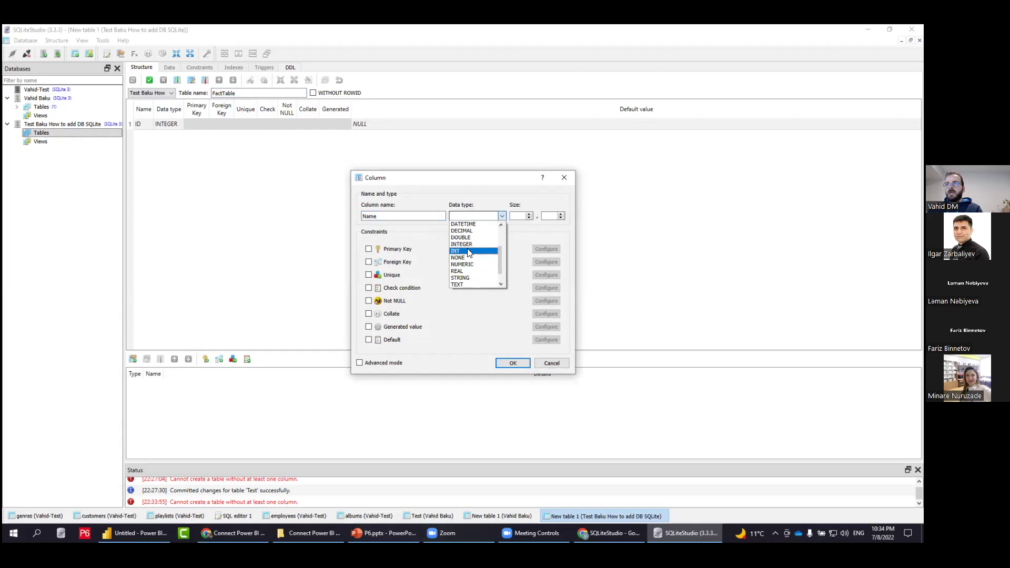
scroll(474, 264, down, 1)
click(475, 264)
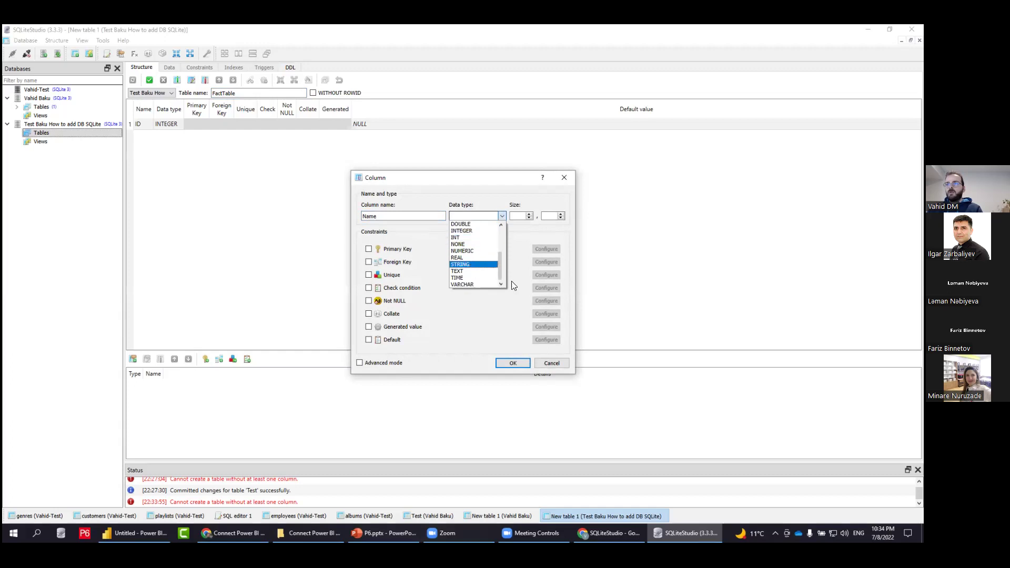
click(514, 363)
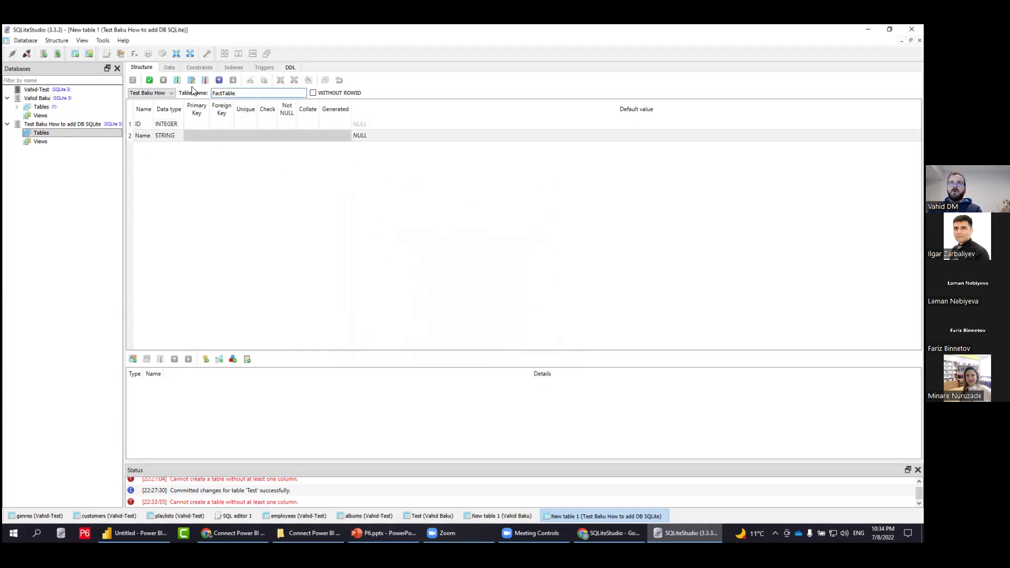
click(149, 80)
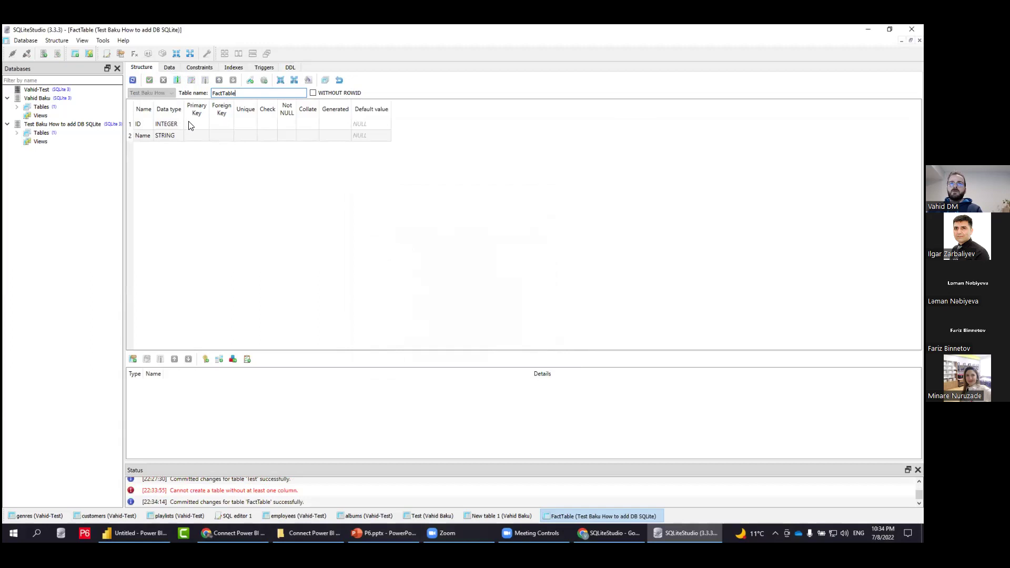
Step: Insert a data row into FactTable with ID 11 and a person's first name
click(169, 68)
click(151, 90)
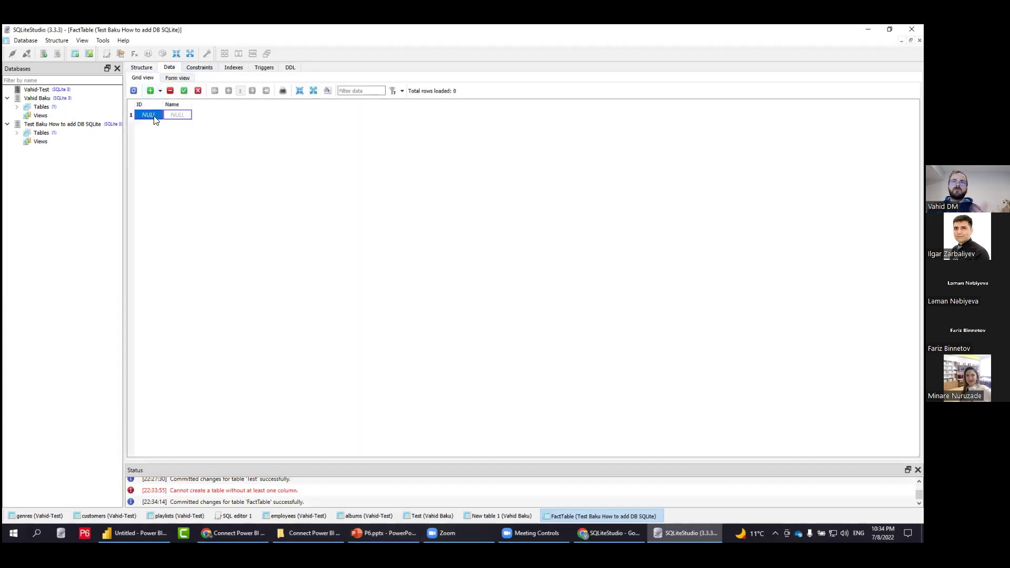
double_click(151, 115)
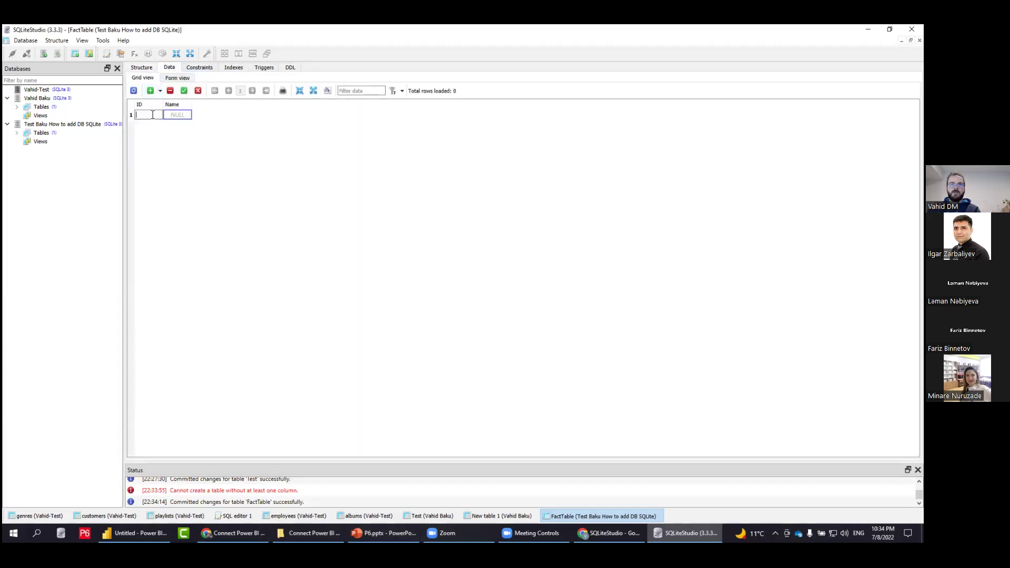
text(11)
click(170, 114)
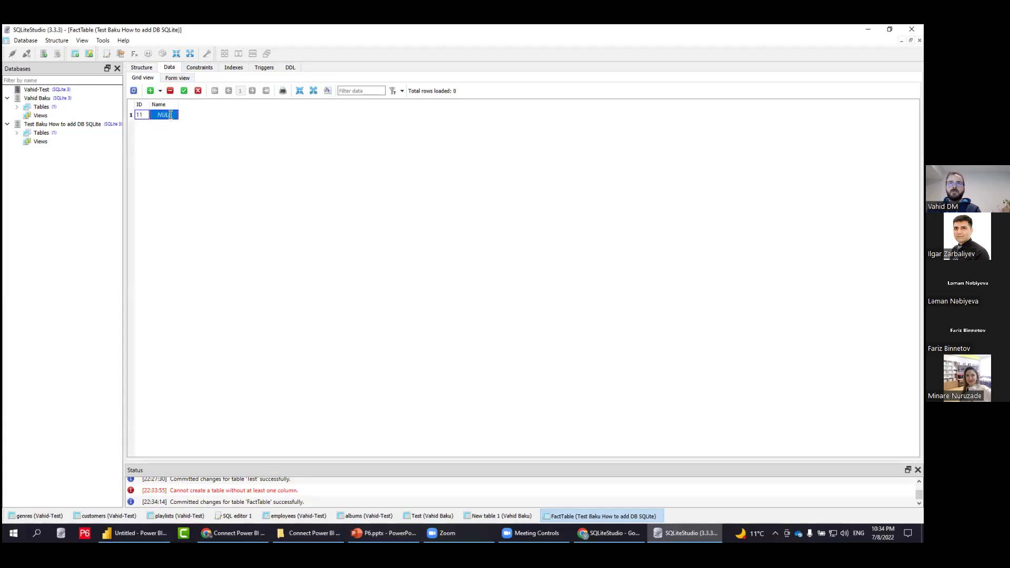
text(Vahid)
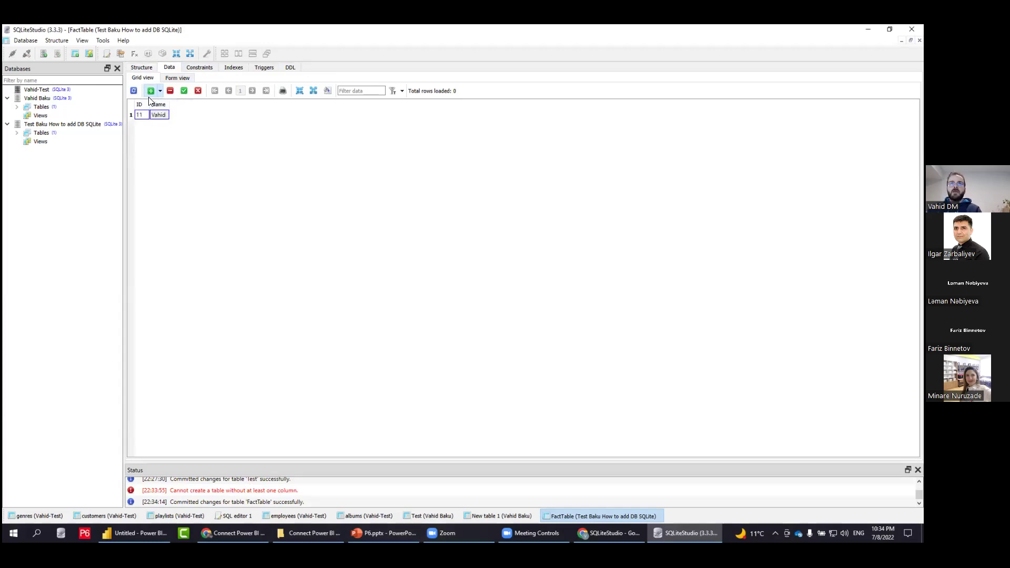
Step: Insert another data row into FactTable with ID 22 and a different first name
click(150, 91)
text(22)
click(162, 116)
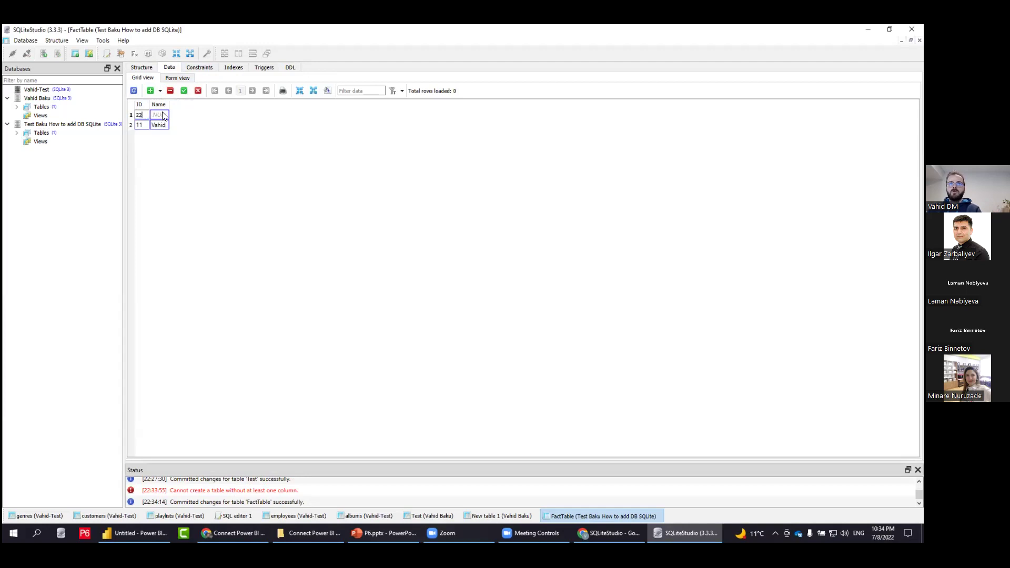
text(Ilgar)
key(Return)
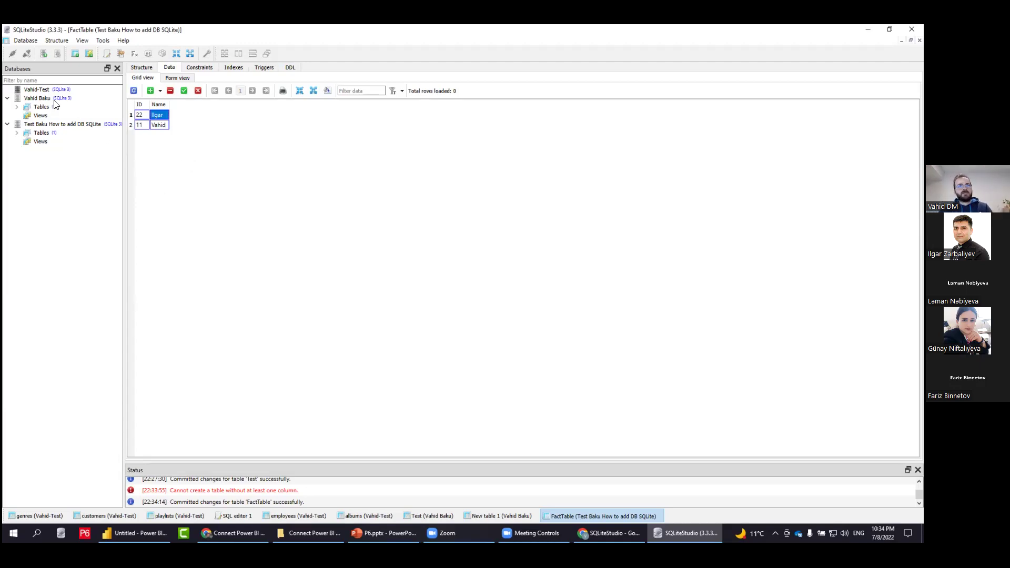
Step: Connect to the test database again and open the structure of its albums table
click(37, 91)
right_click(37, 90)
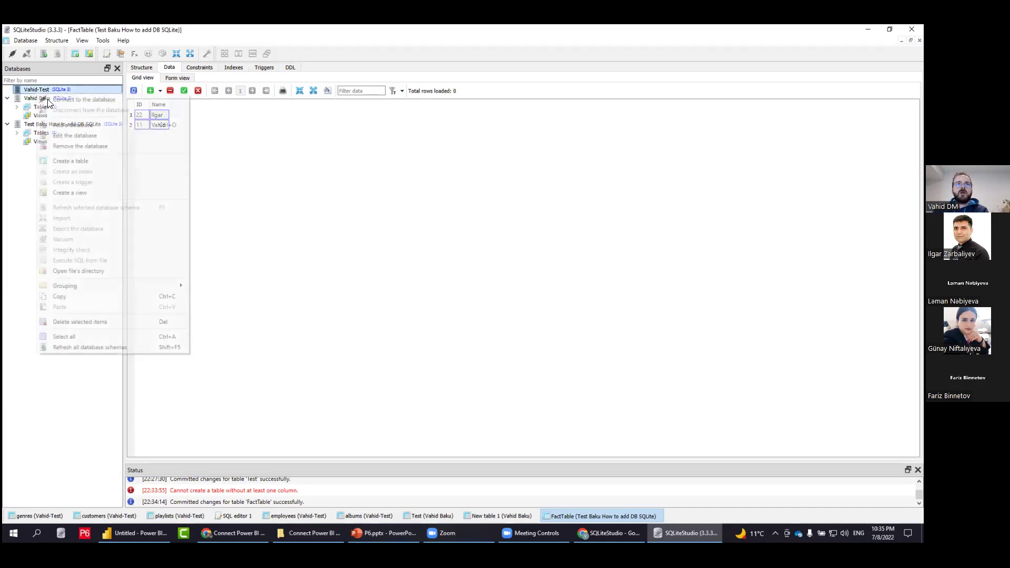
click(50, 100)
double_click(50, 108)
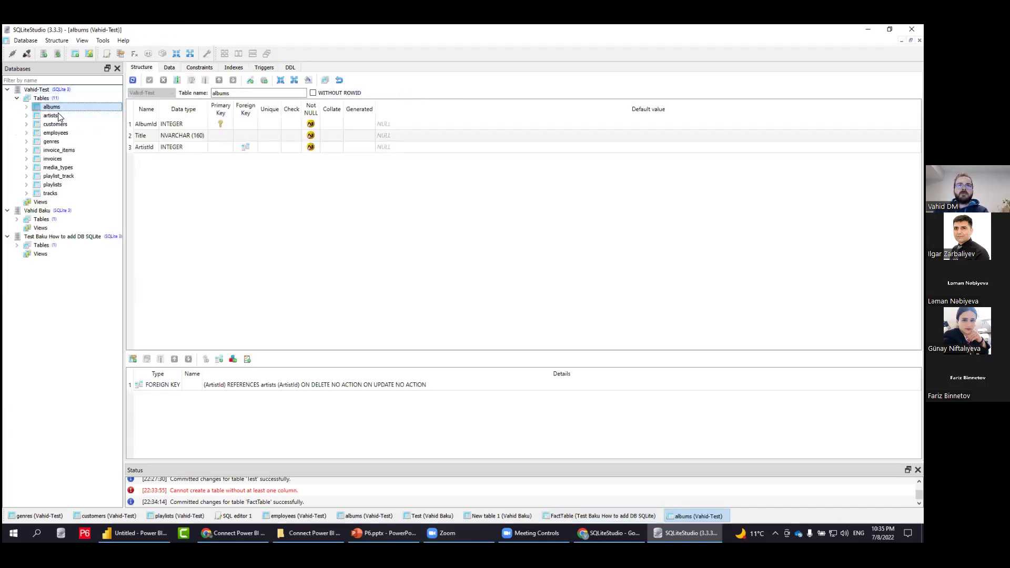
Step: View the data rows of the albums, artists and employees tables, and switch to the P6 Database Table slide in PowerPoint
click(162, 68)
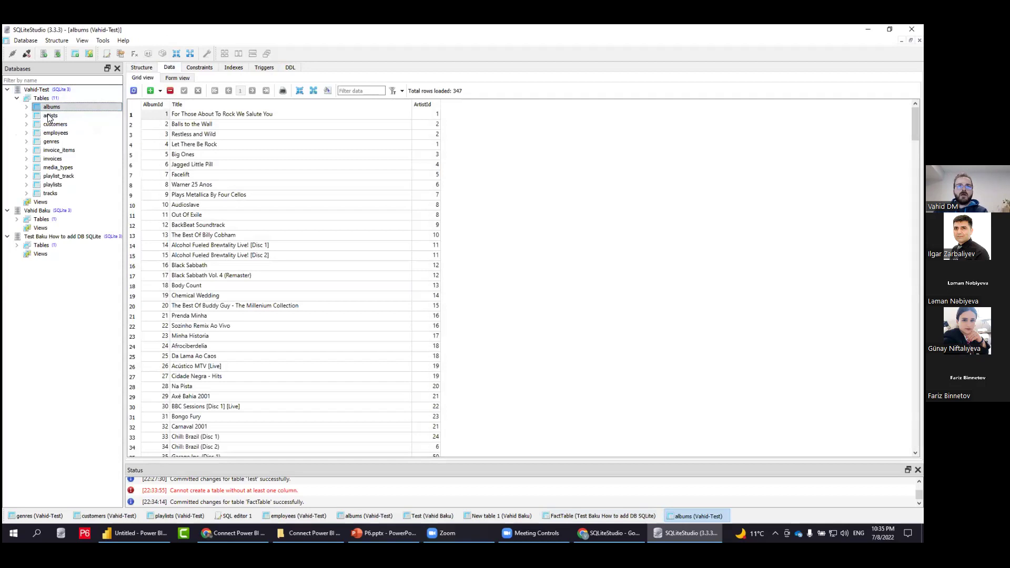
click(51, 116)
click(166, 67)
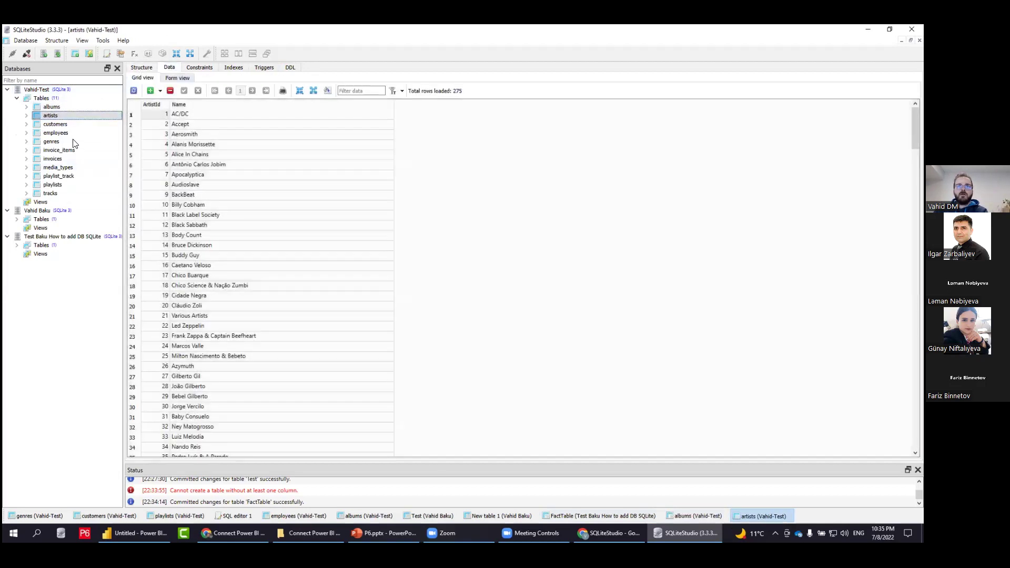
double_click(55, 132)
click(169, 69)
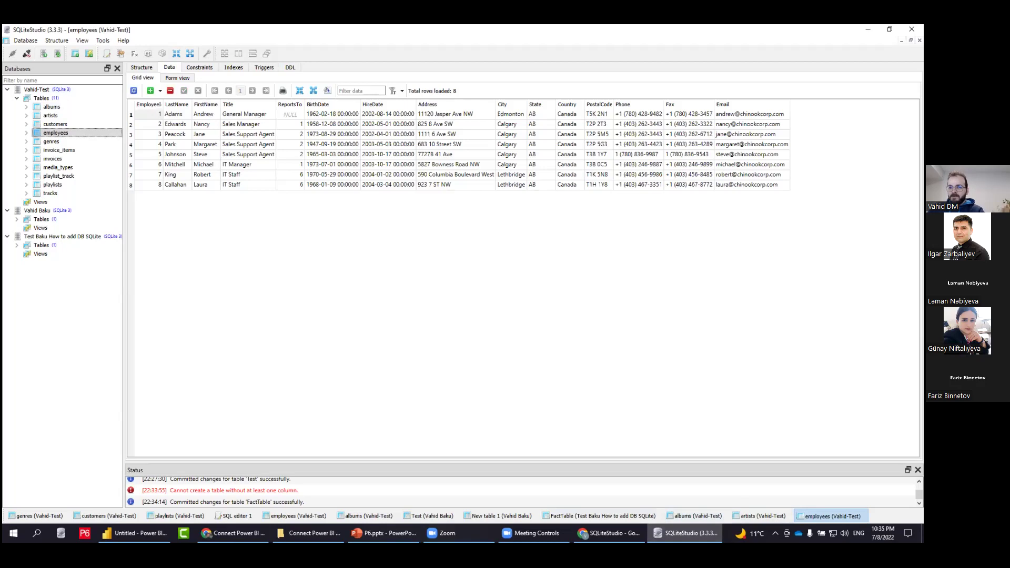
key(alt+Tab)
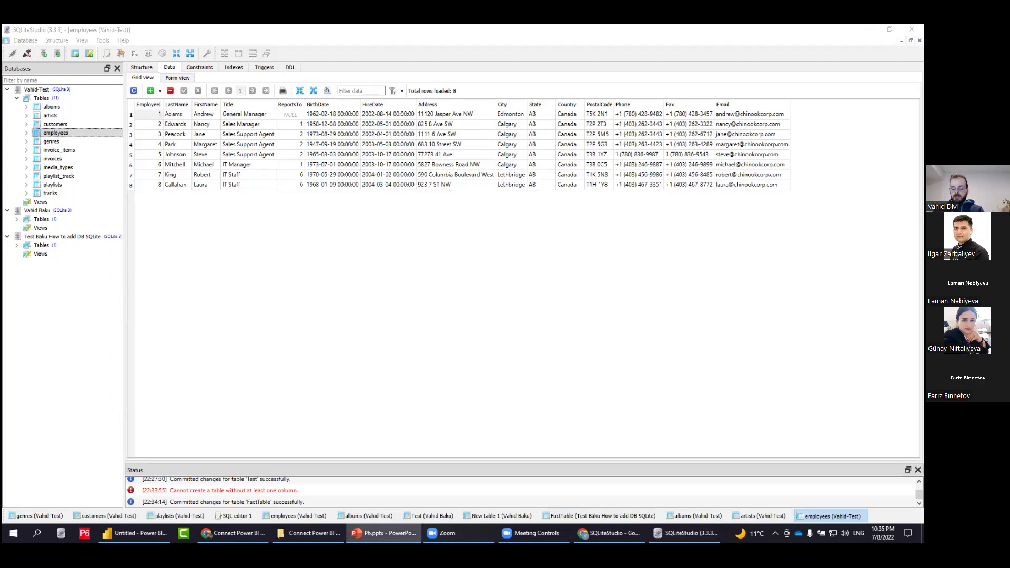
key(alt+Tab)
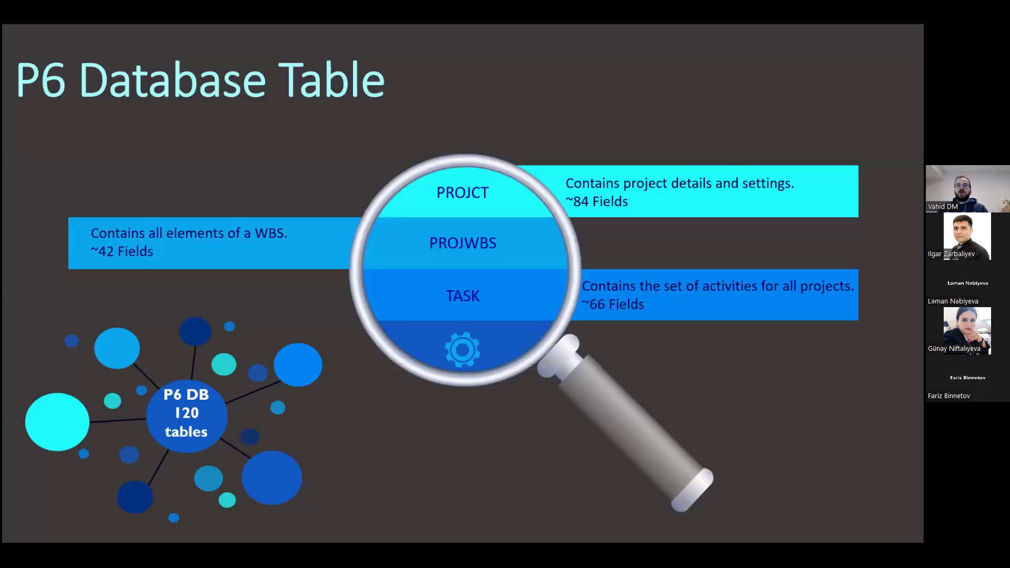
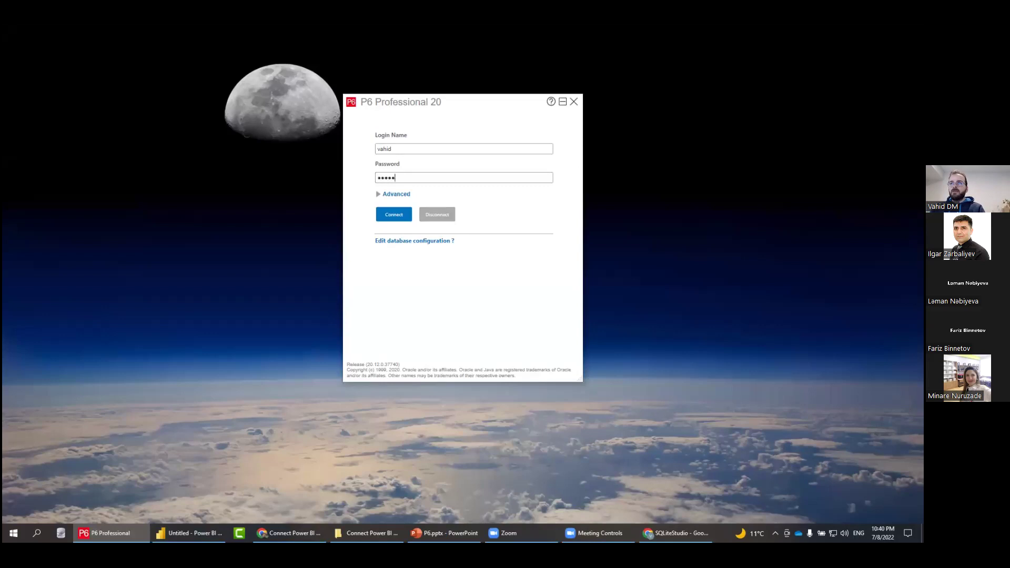
Step: Enter the account password and log in to P6 Professional
text(••)
key(Return)
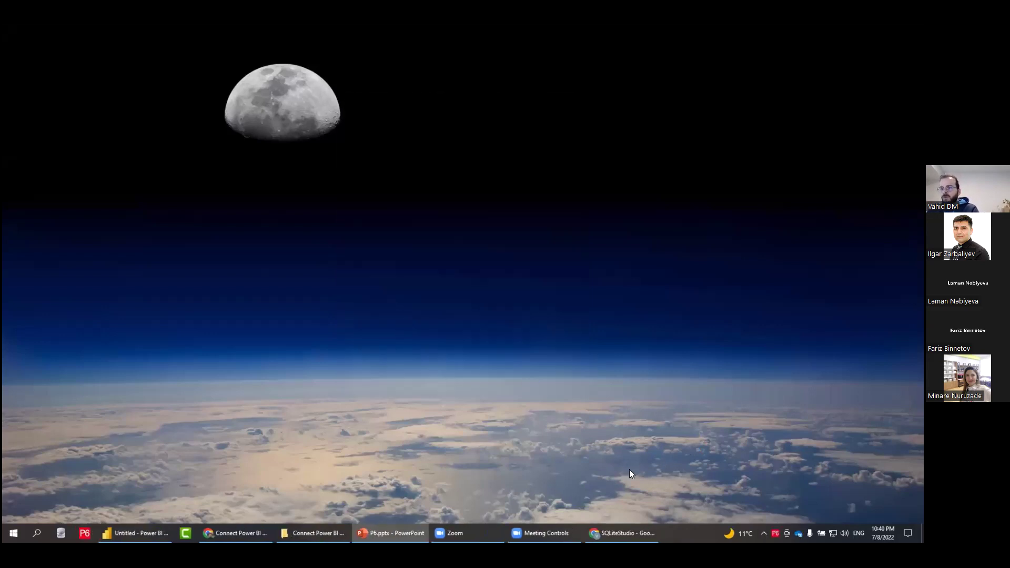
Step: Open the ODBC Data Source Administrator, check the Primavera P6 user data source, and close it
key(super+r)
key(Return)
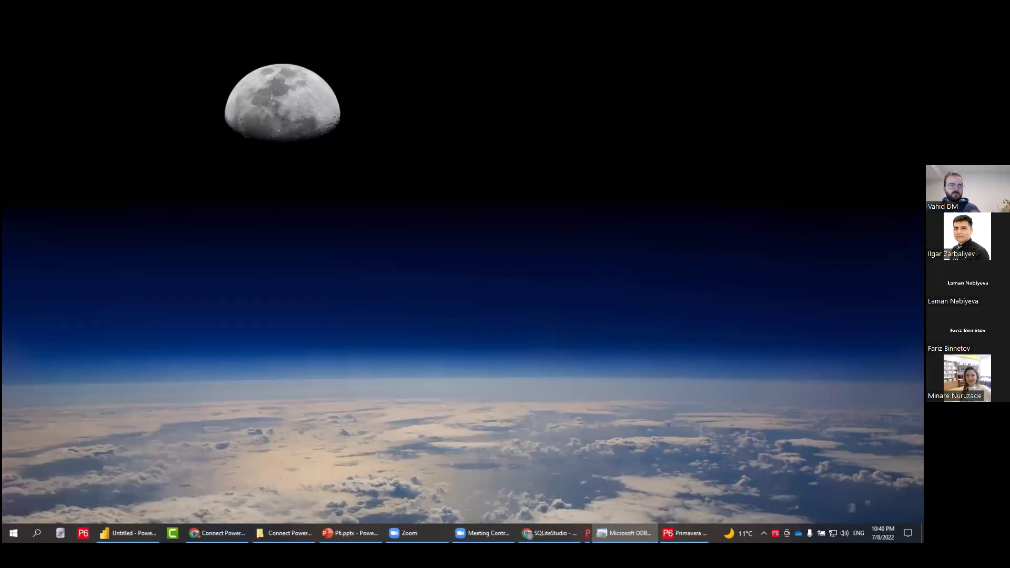
click(364, 181)
click(279, 181)
click(286, 243)
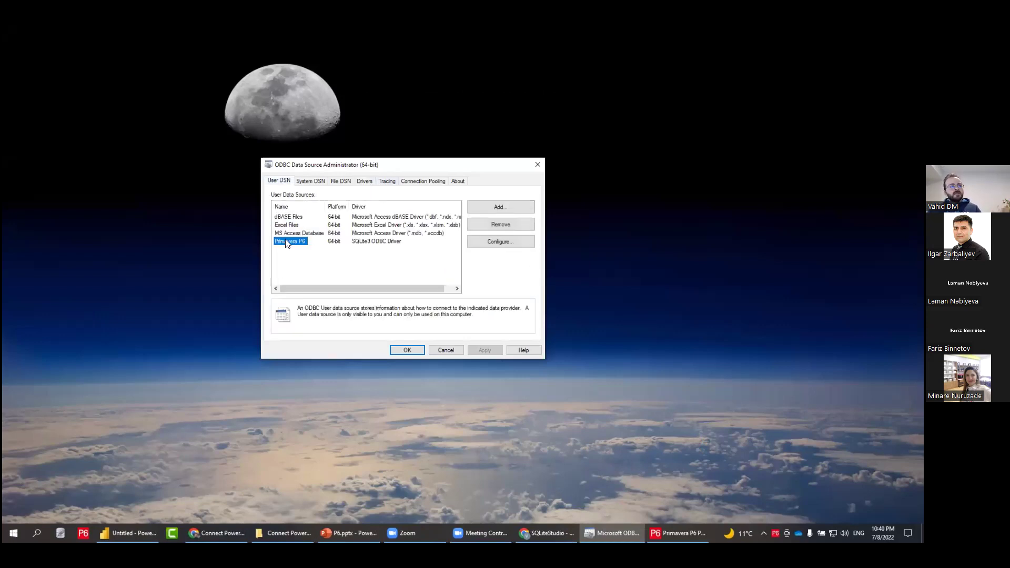
click(408, 350)
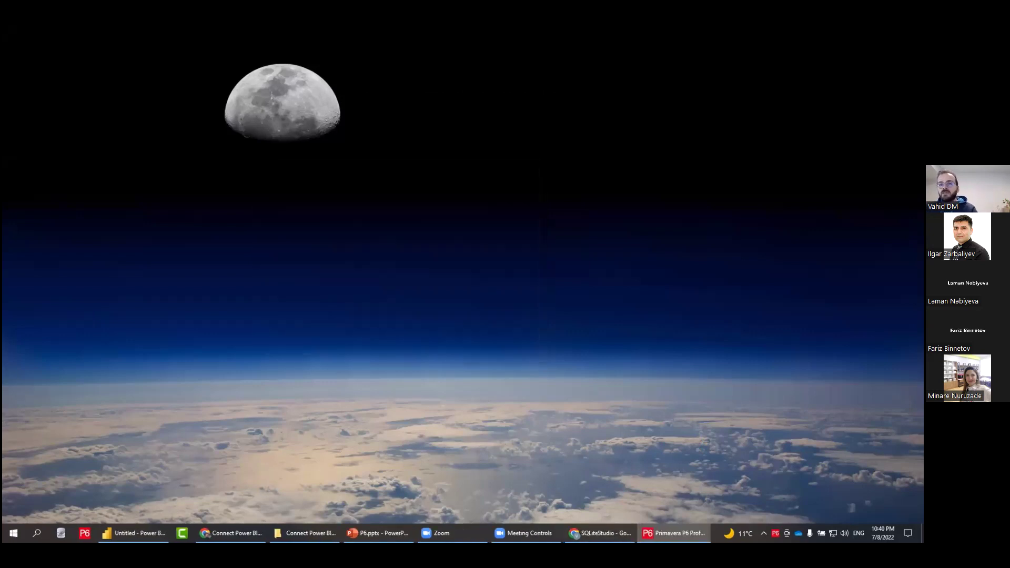
Step: Switch to Power BI Desktop, delete the Test table from the model, and return to the report view
click(135, 534)
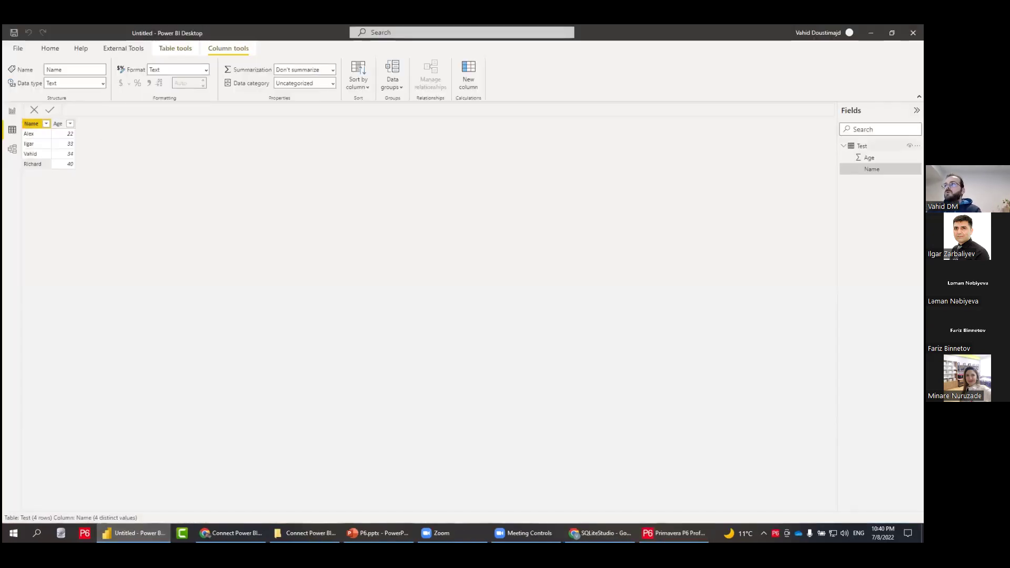
click(918, 146)
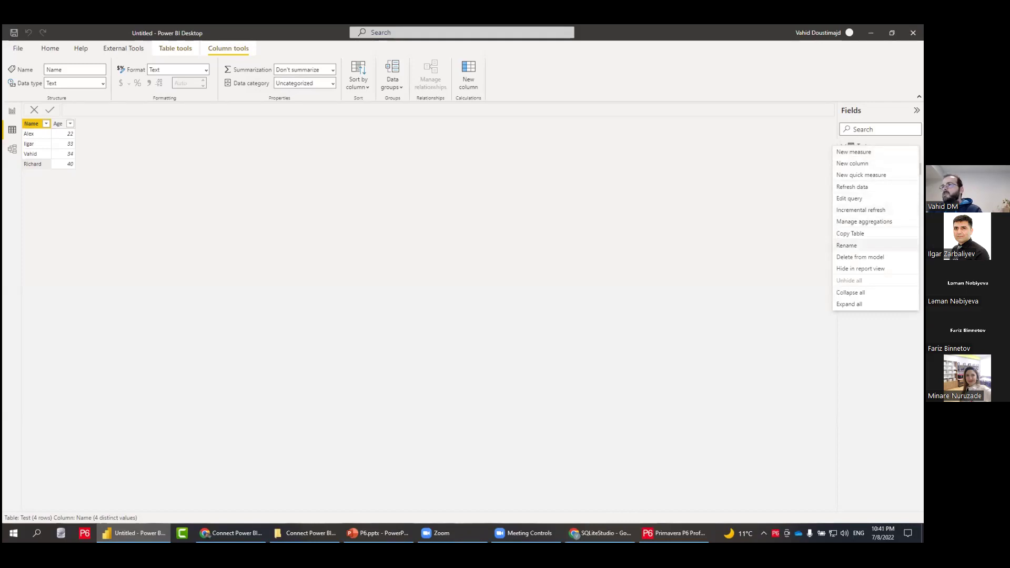
click(649, 267)
key(Delete)
click(518, 296)
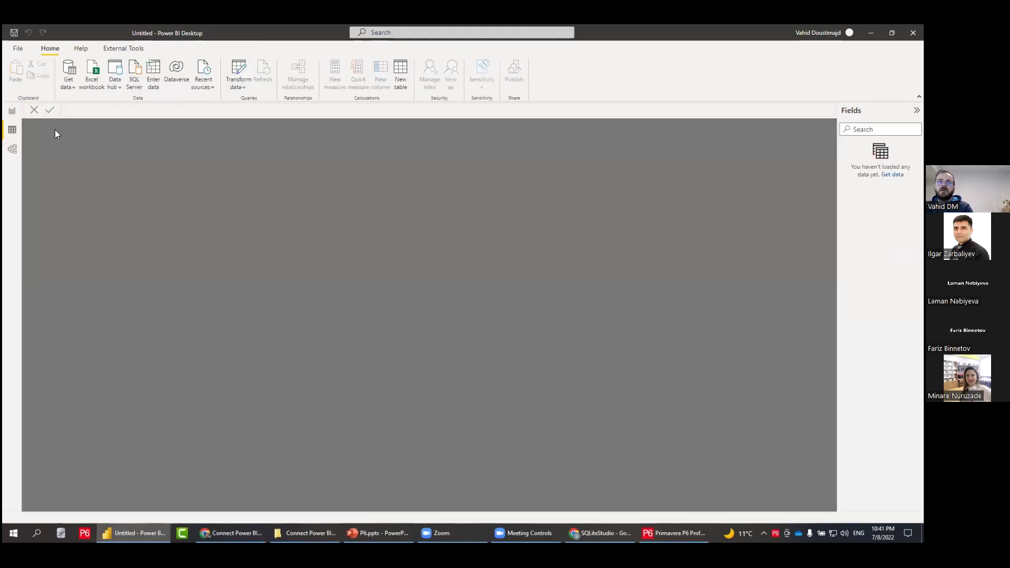
click(12, 112)
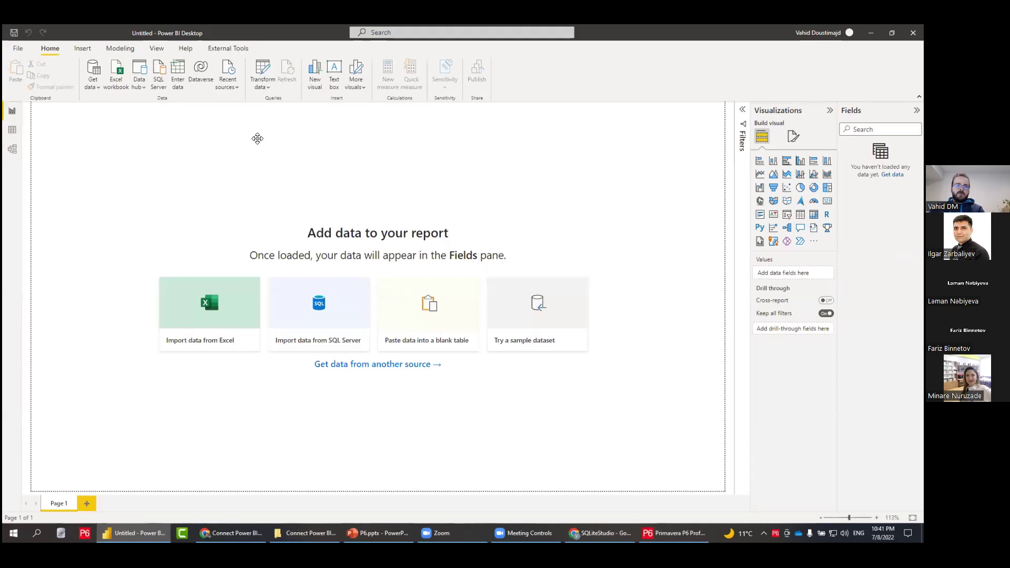
Step: Switch to Primavera P6, open project 1000, and widen the activity table to reveal its cost columns
click(477, 181)
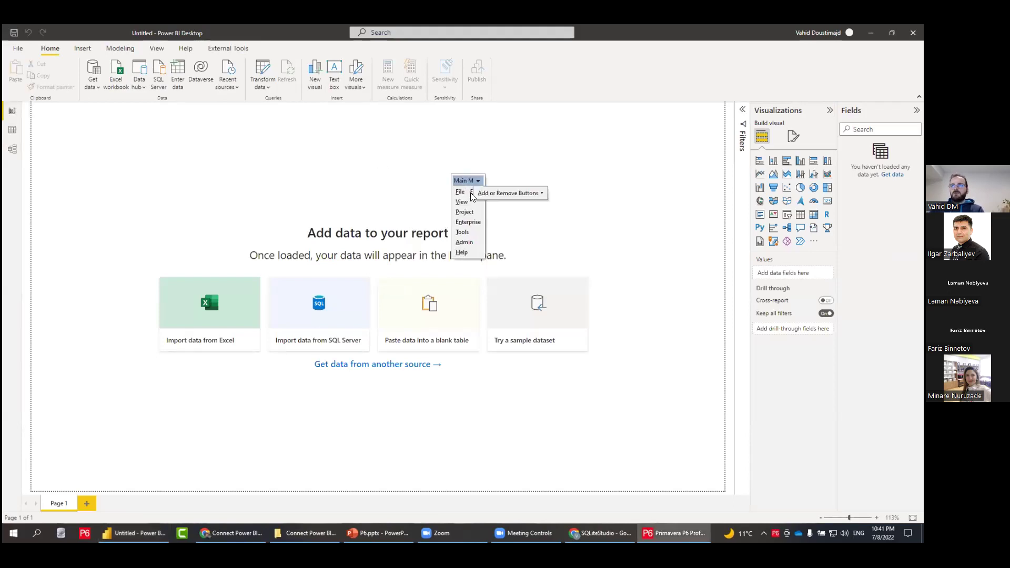
key(Escape)
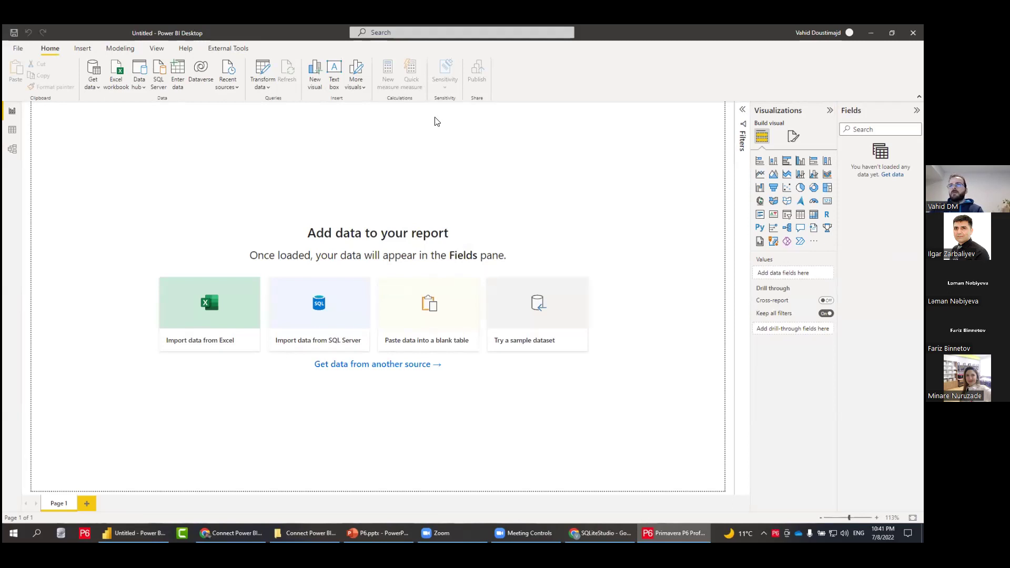
double_click(258, 180)
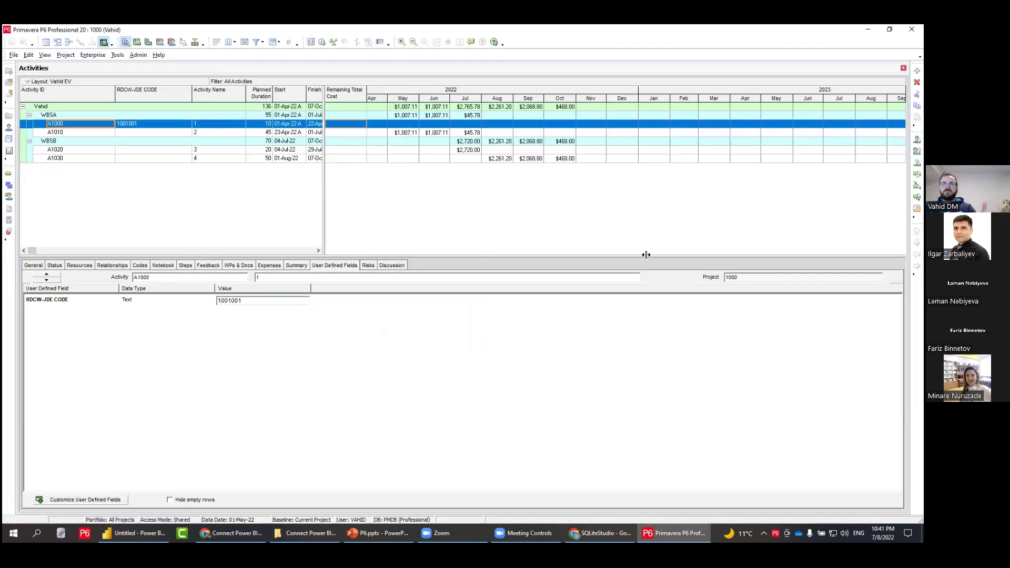
drag(646, 255, 737, 255)
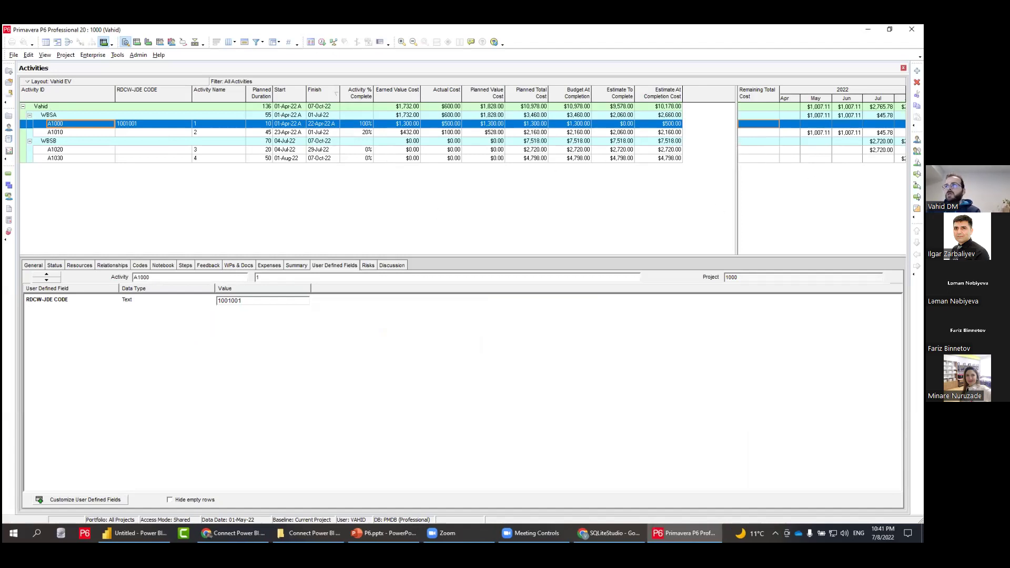
Step: Show the Gantt chart beside the activity table and expand the project down to the activities of WBSA and WBSB
click(62, 42)
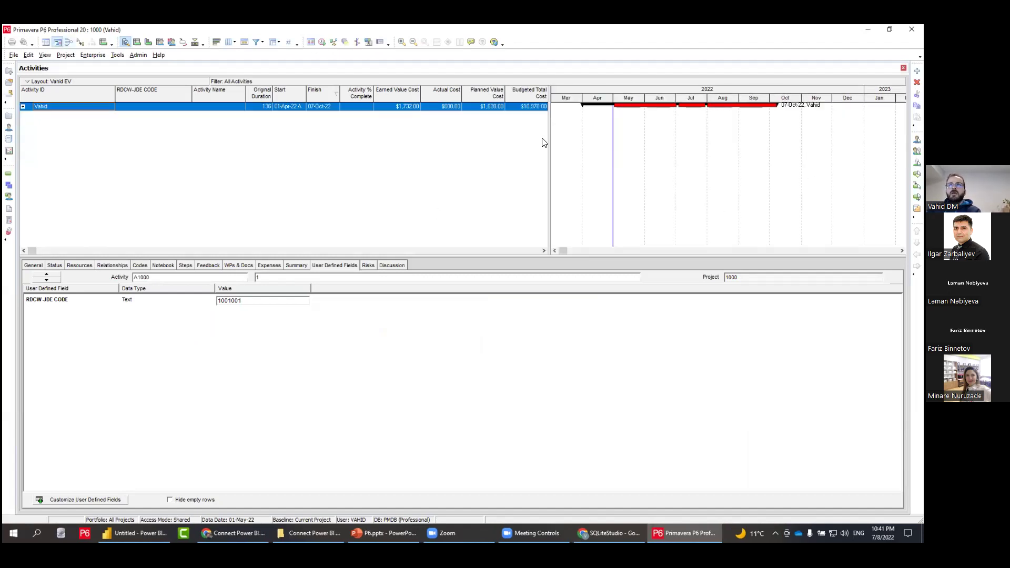
click(23, 106)
click(29, 122)
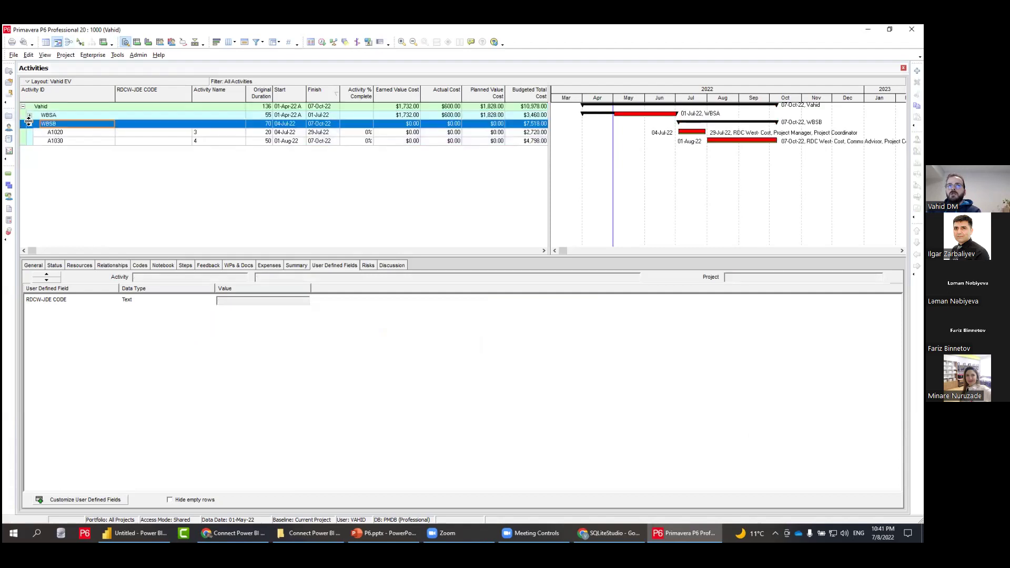
click(29, 115)
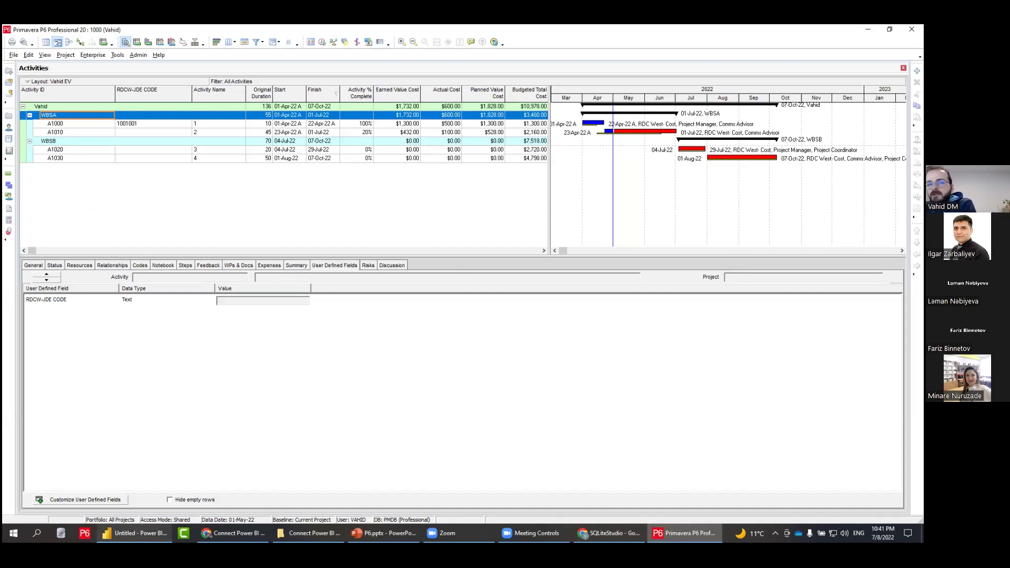
Step: Switch to Power BI Desktop and start a new data connection using the ODBC connector
click(136, 533)
click(101, 87)
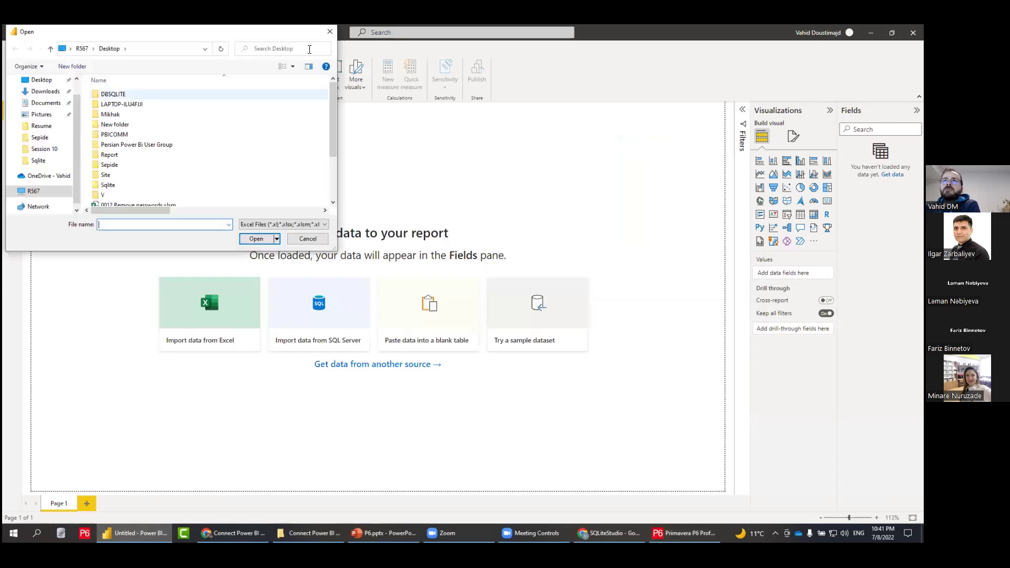
key(Escape)
click(95, 87)
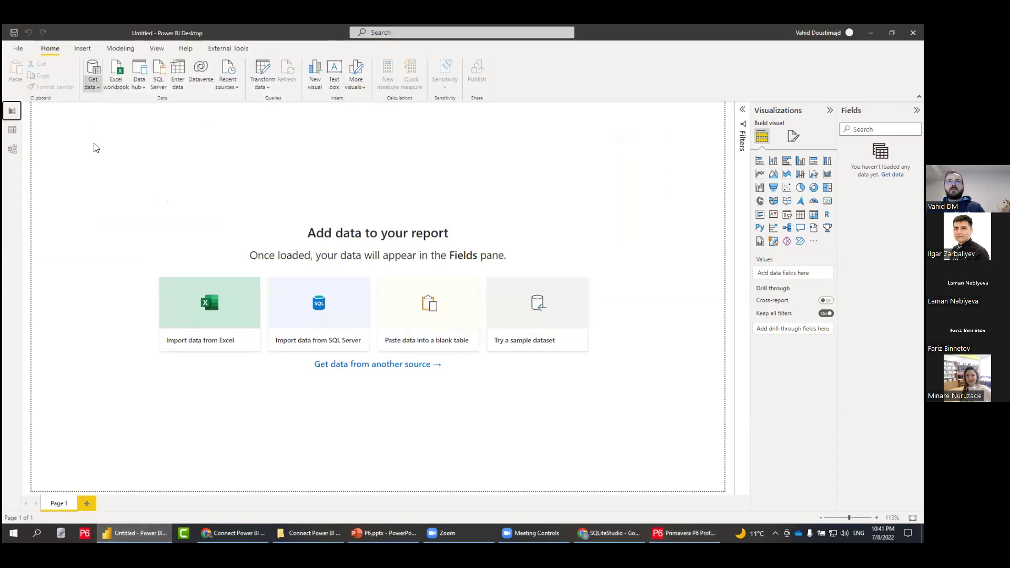
click(140, 287)
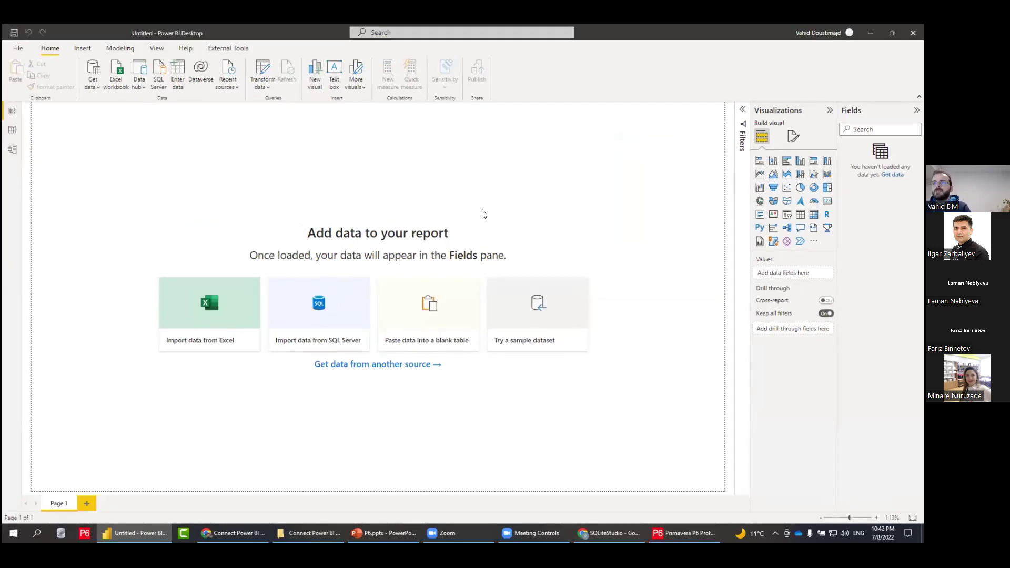
text(dbc)
click(552, 412)
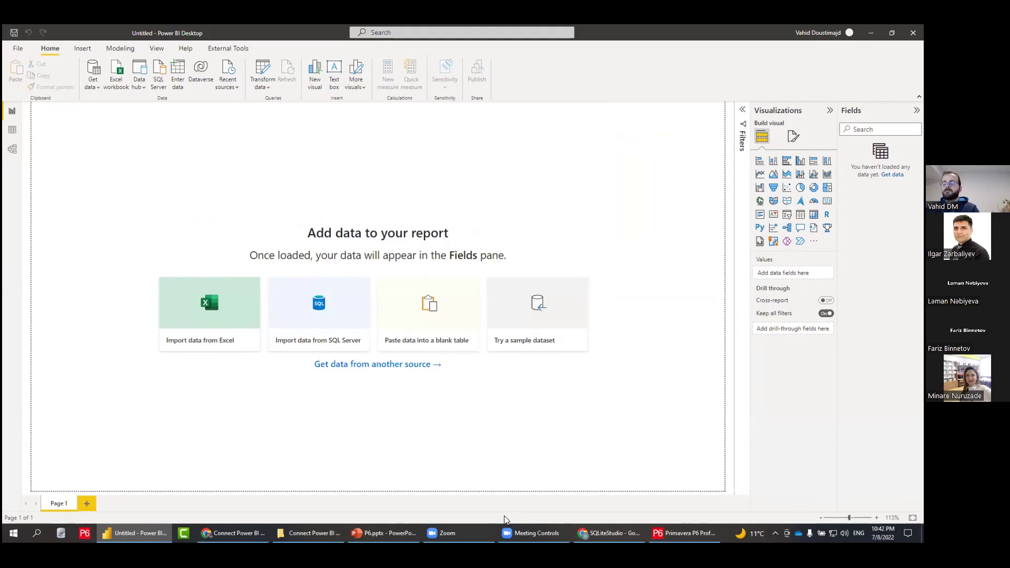
Step: Connect to the Primavera P6 data source name without a connection string or SQL statement
click(370, 265)
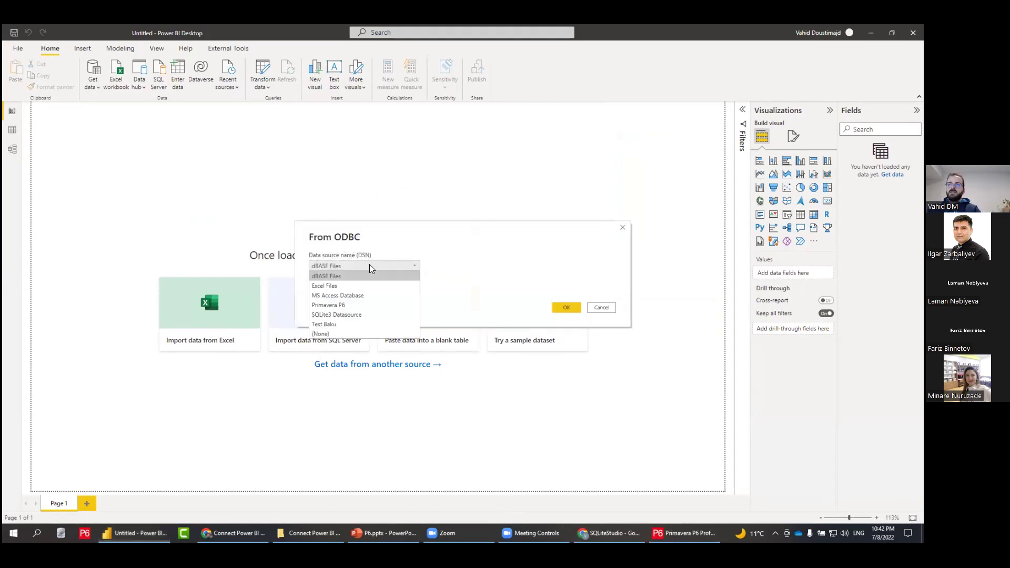
click(343, 306)
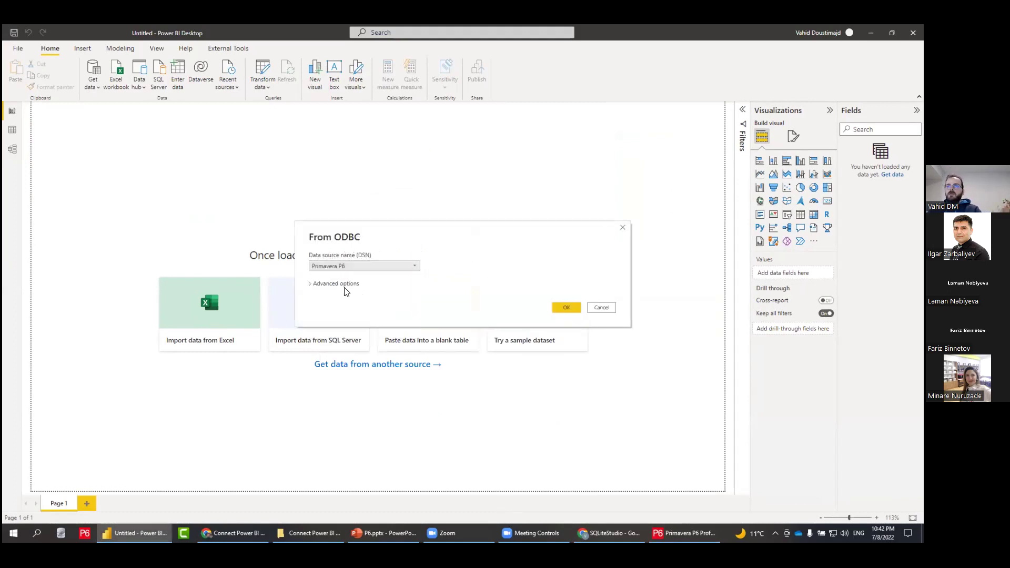
click(310, 284)
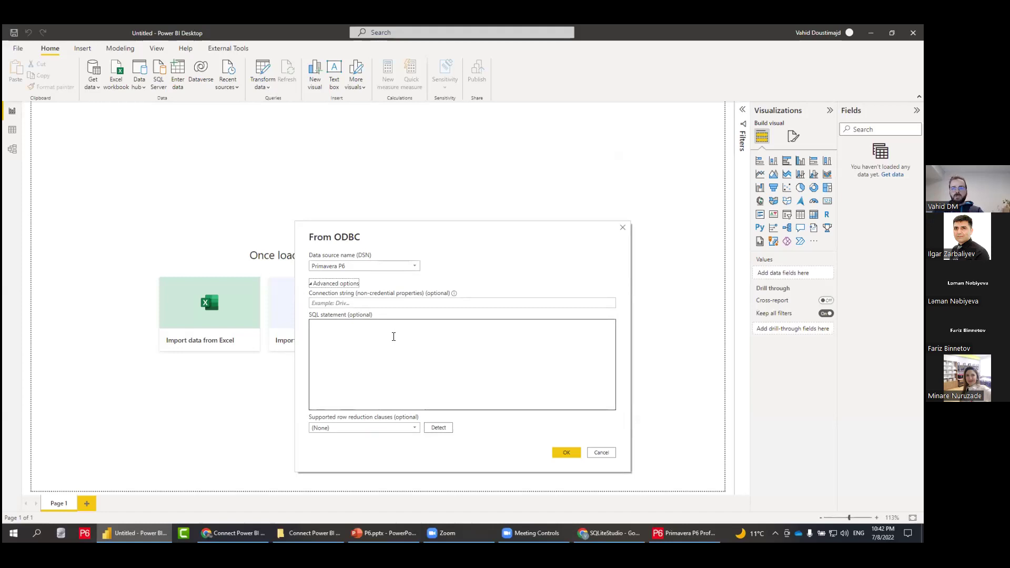
click(323, 284)
click(564, 308)
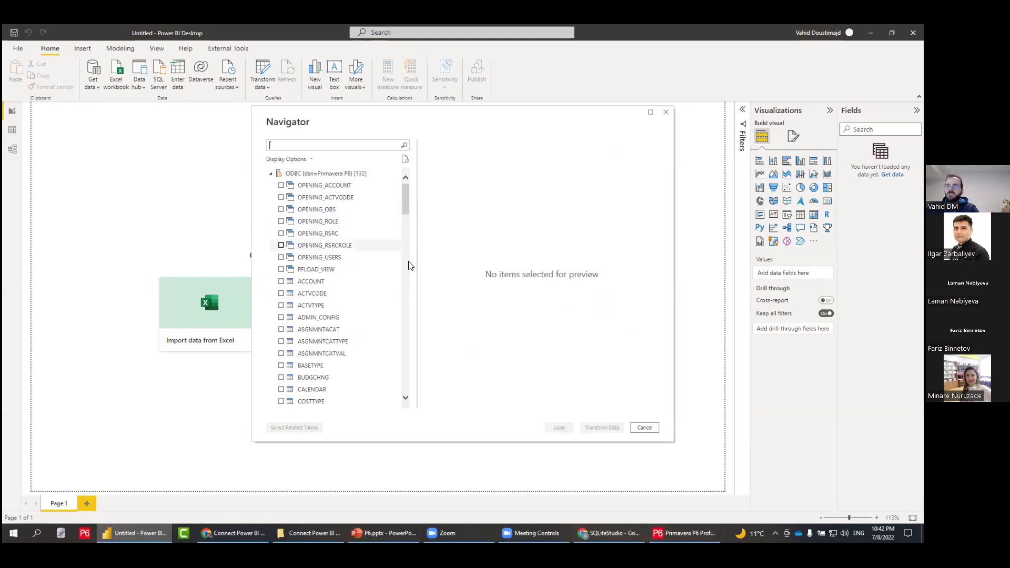
Step: Search the database tables for proj and wbs, and select the PROJECT and PROJWBS tables for import
click(684, 533)
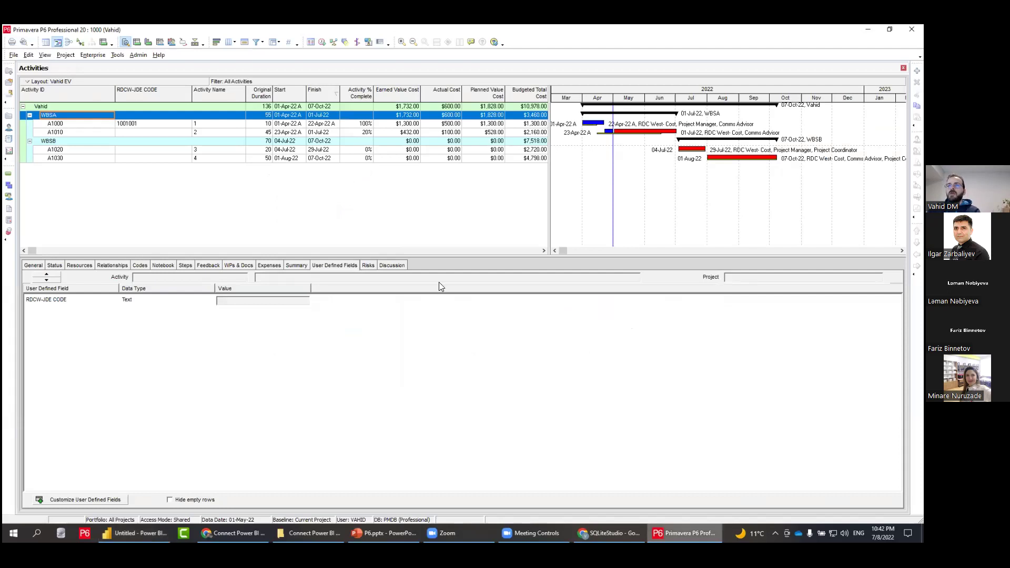
key(alt+Tab)
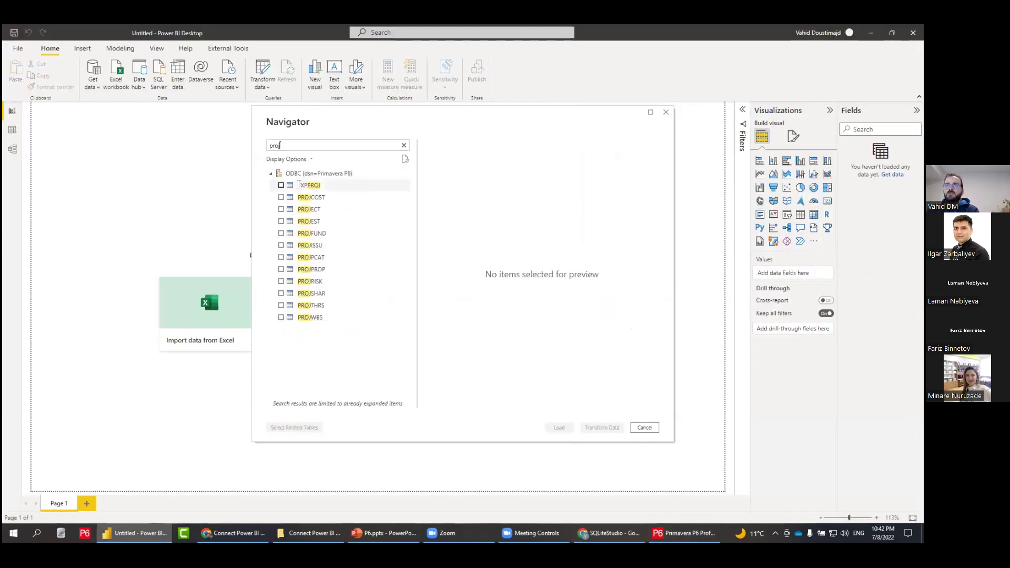
click(281, 209)
drag(285, 146, 249, 150)
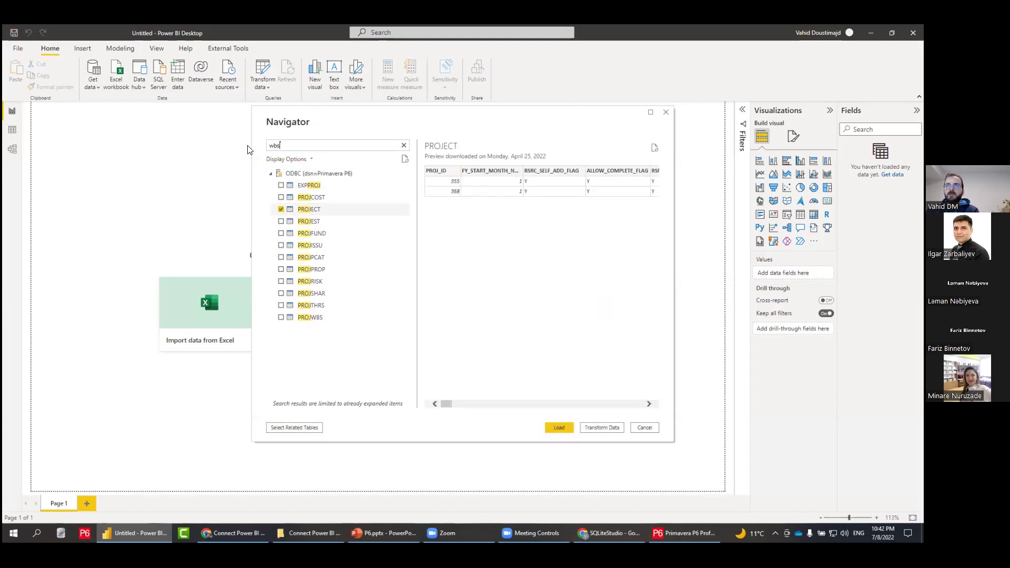
text(wbs)
click(285, 185)
Step: Search for task, add the TASK table to the selection, and load the selected tables into the model
drag(284, 145, 250, 150)
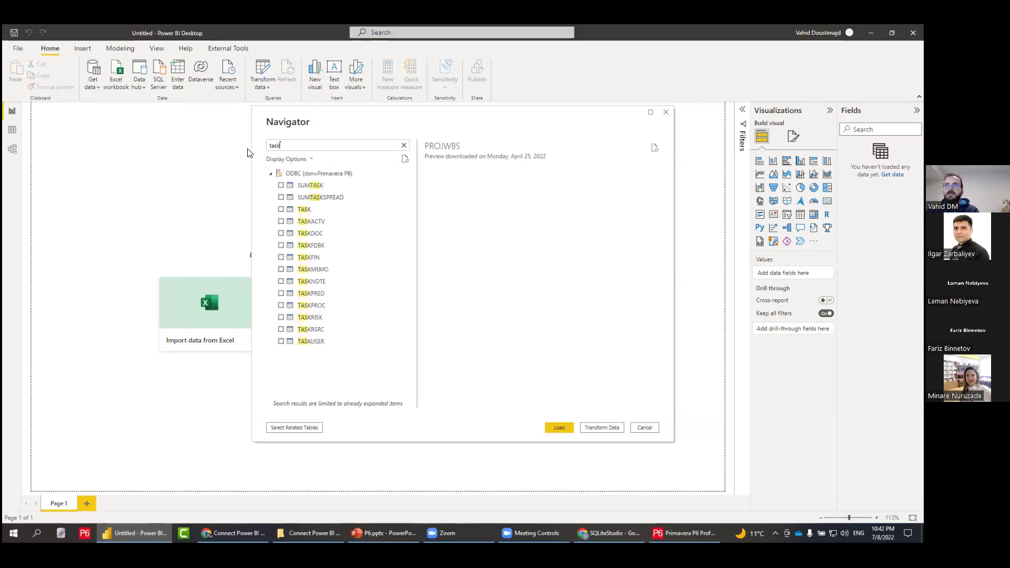
click(285, 210)
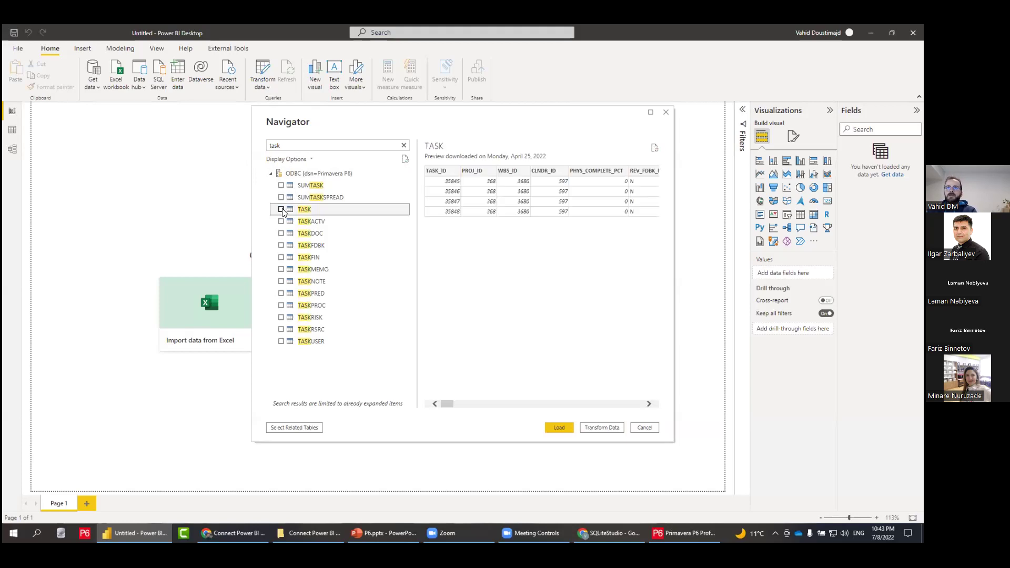
click(281, 210)
click(567, 430)
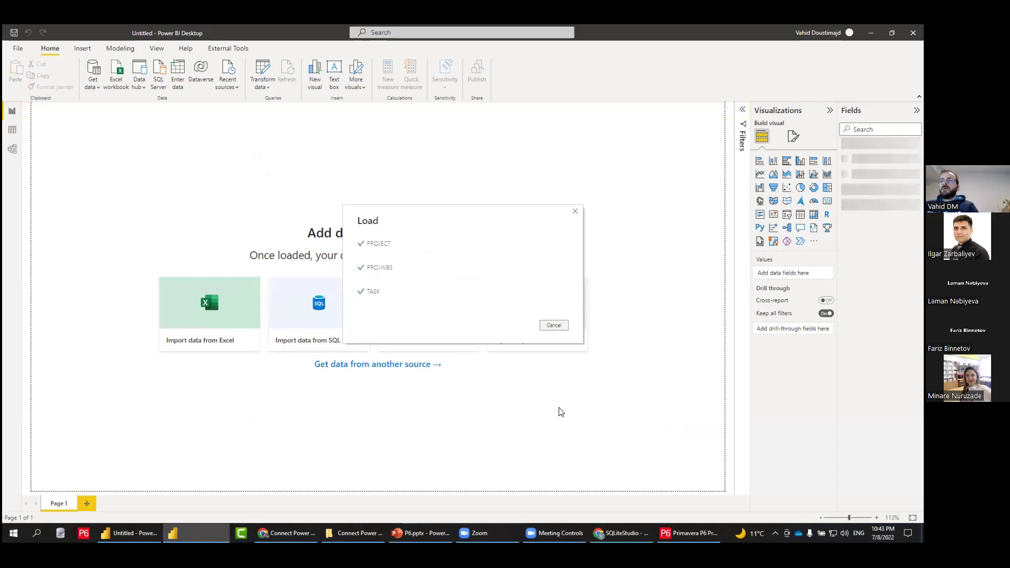
Step: Open the model diagram, arrange the PROJECT and PROJWBS tables in a row beside TASK, and collapse the properties
click(13, 150)
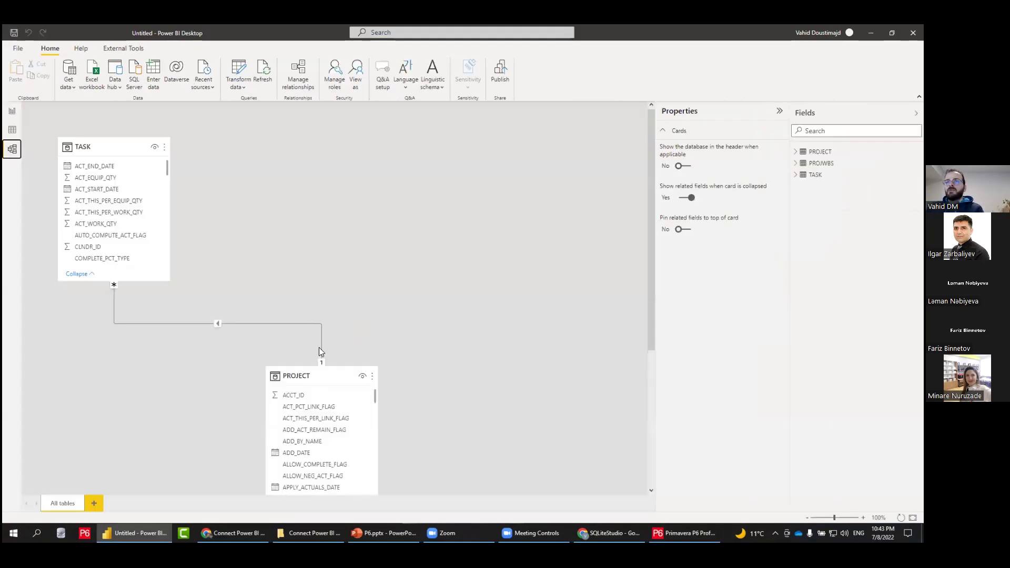
drag(297, 376, 293, 227)
scroll(571, 368, down, 3)
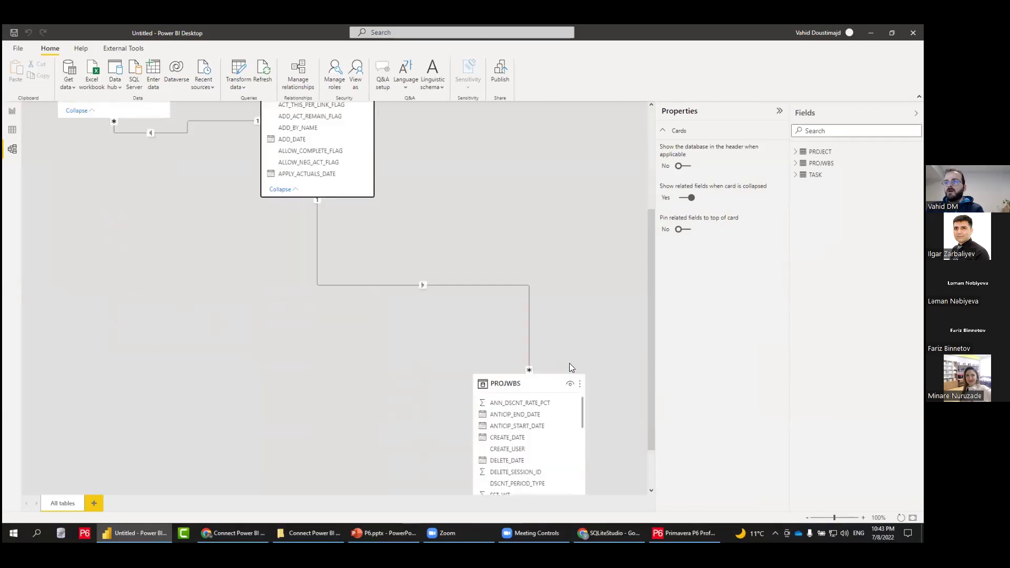
scroll(570, 363, down, 2)
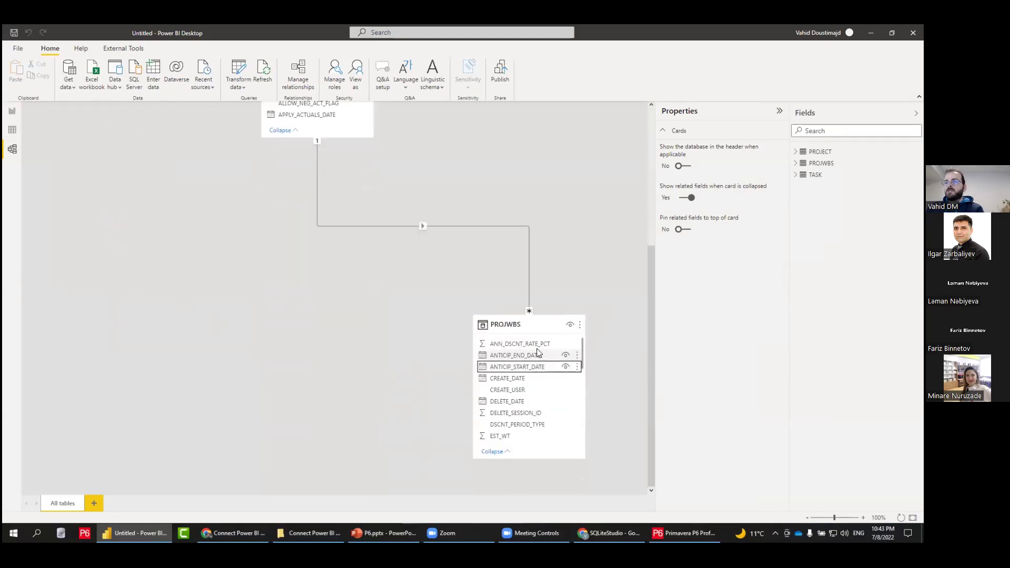
drag(524, 327, 537, 191)
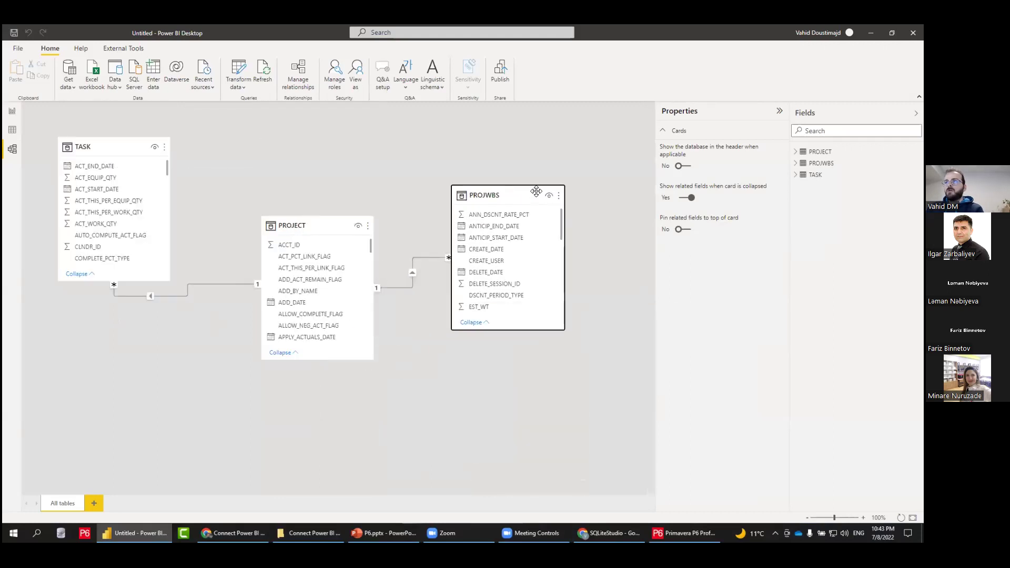
click(779, 114)
click(808, 519)
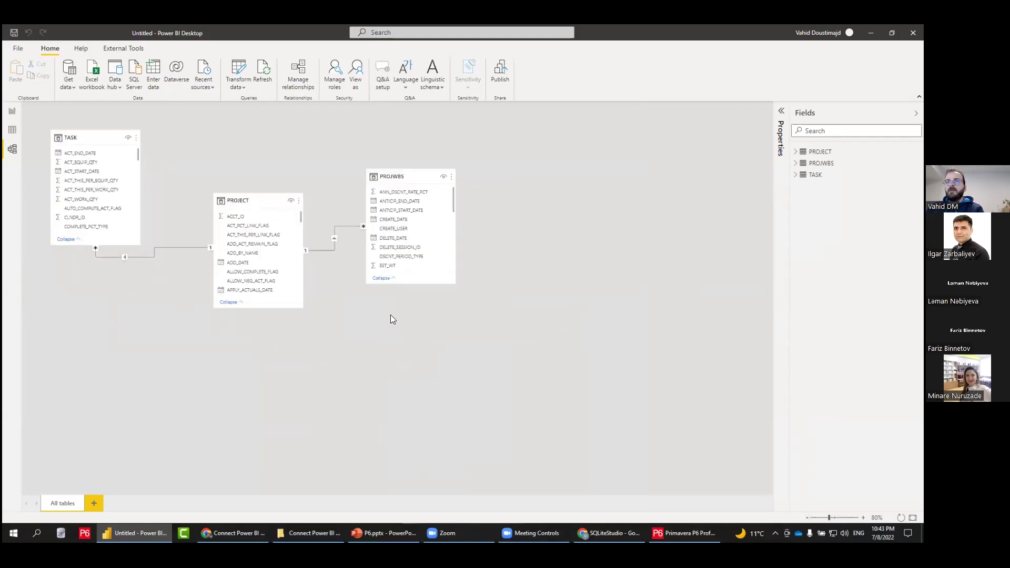
Step: Examine the PROJECT and PROJWBS fields and the PROJ_ID relationships linking the three tables in the model diagram
scroll(289, 247, down, 10)
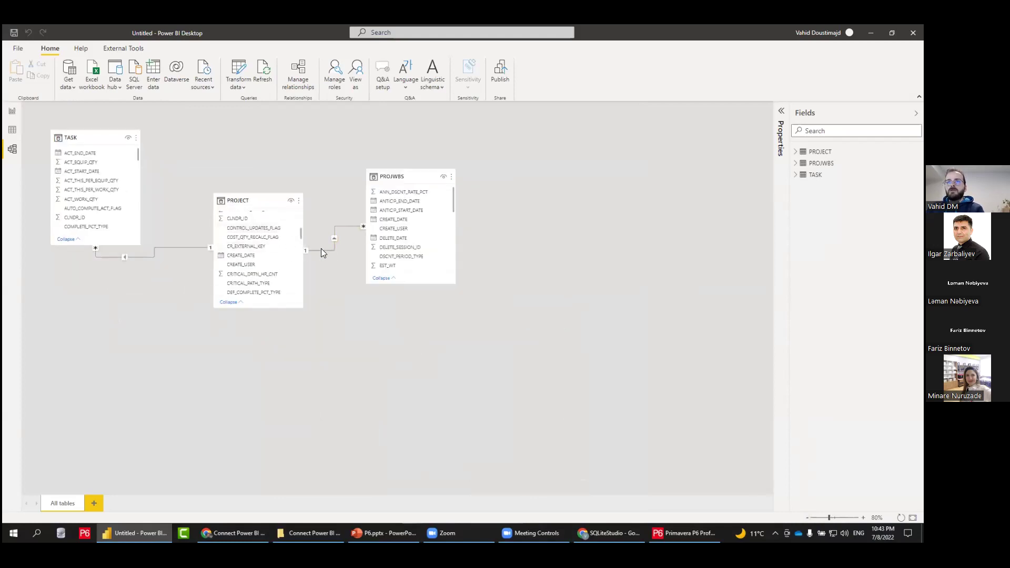
scroll(260, 261, down, 8)
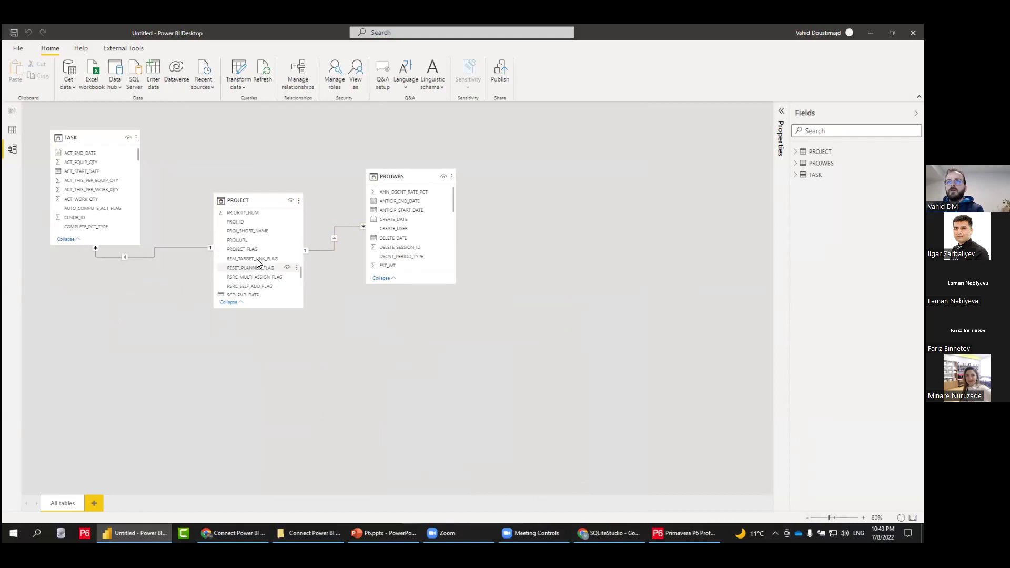
scroll(258, 263, up, 1)
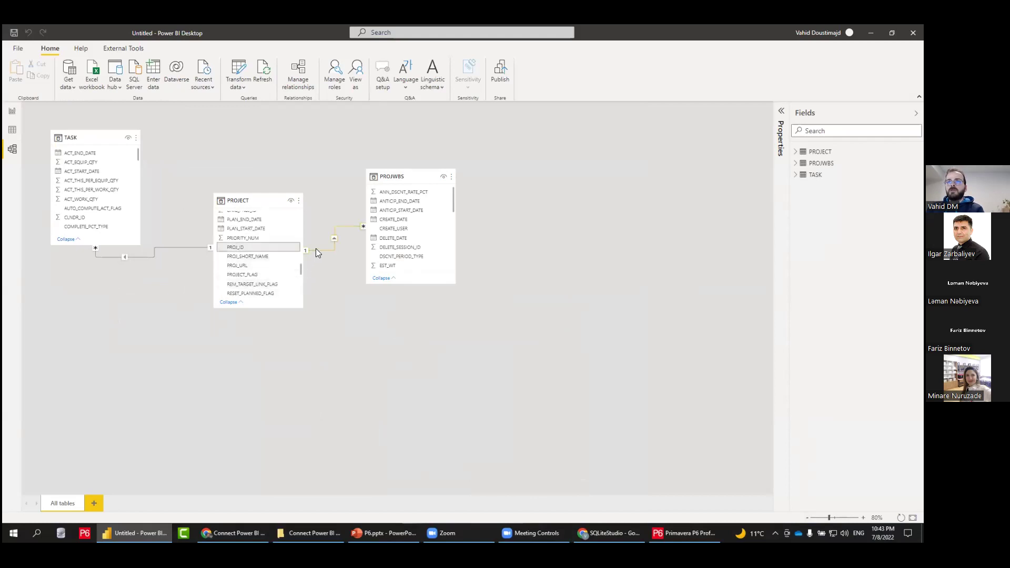
scroll(440, 232, down, 3)
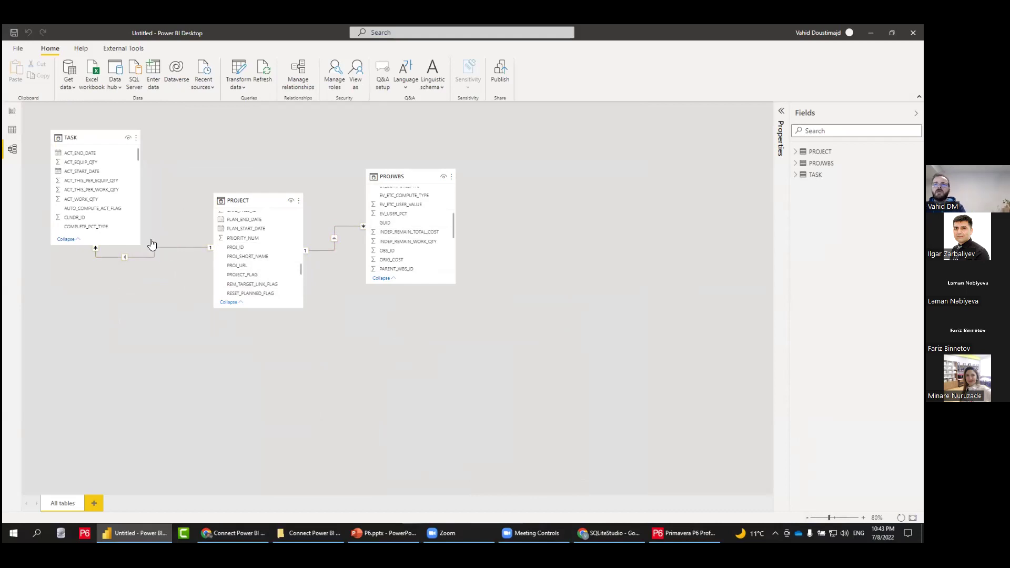
Step: Display the PROJECT table's data and compare its PROJ_SHORT_NAME column with the project list in Primavera P6
click(12, 130)
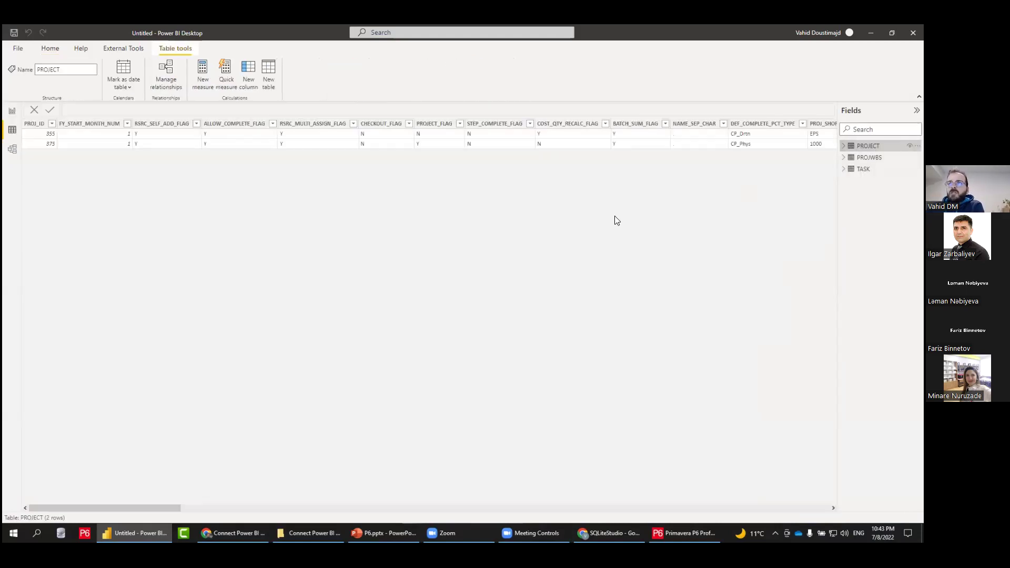
drag(159, 509, 259, 515)
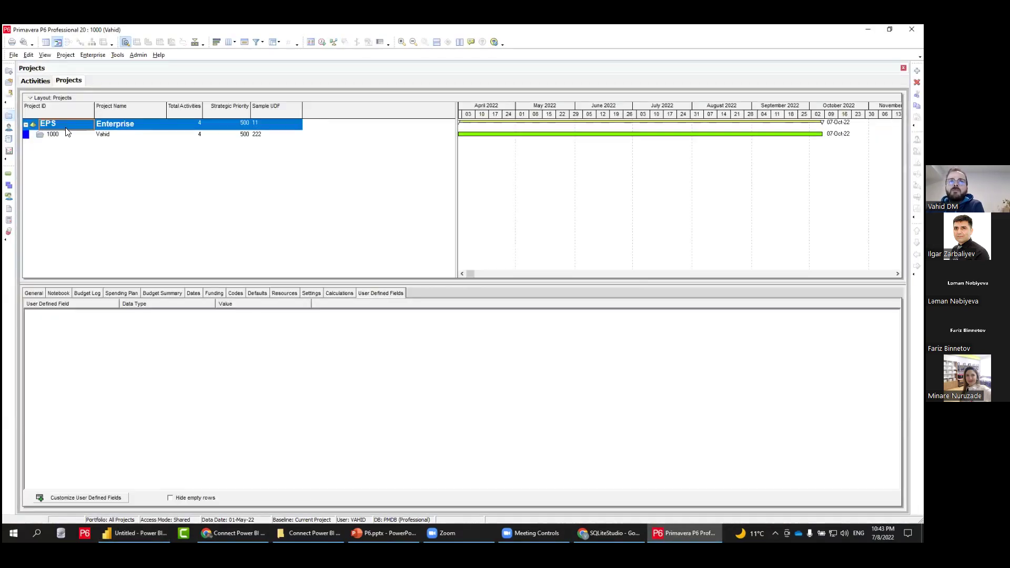
click(66, 131)
key(alt+Tab)
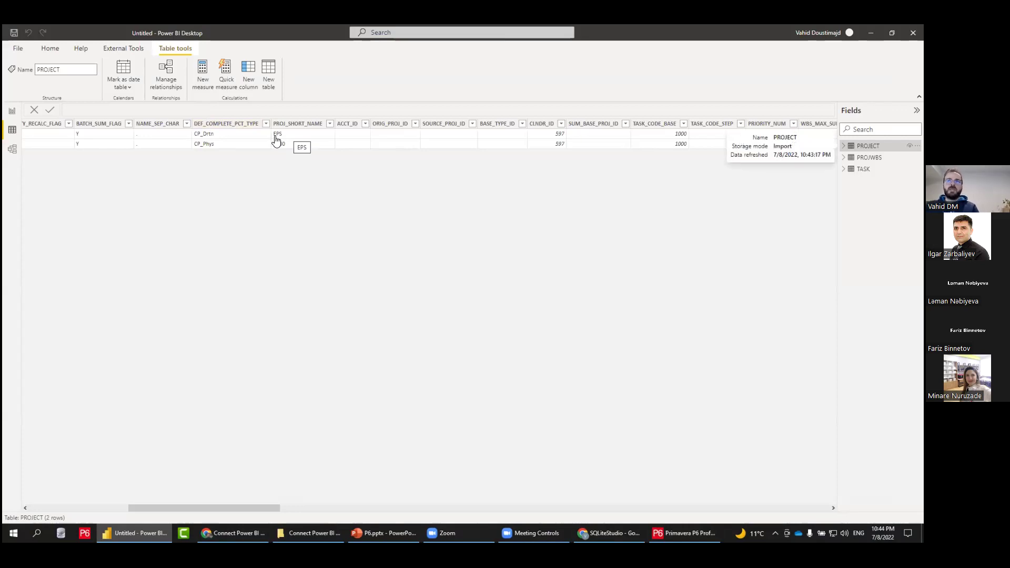
key(alt+Tab)
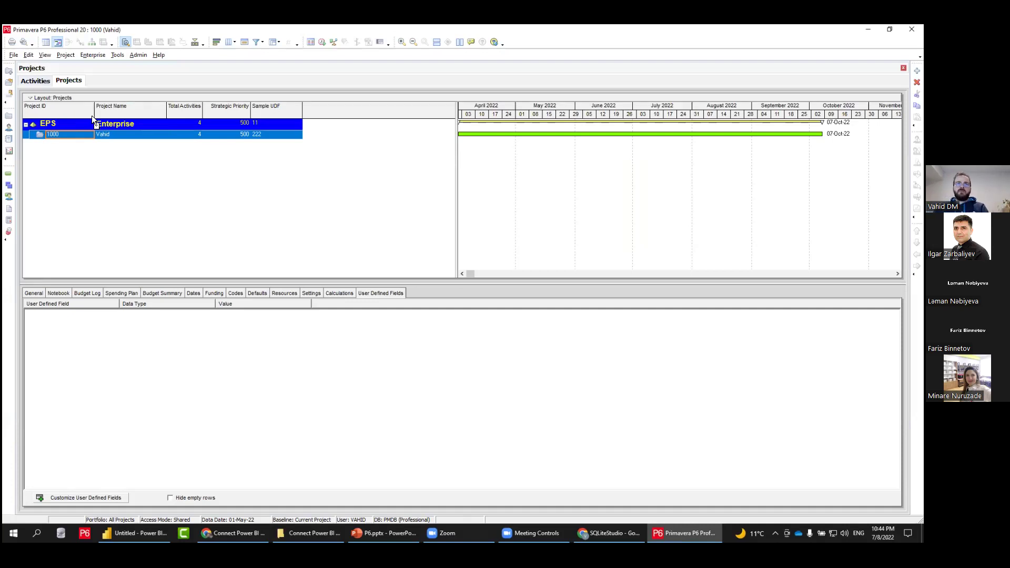
key(alt+Tab)
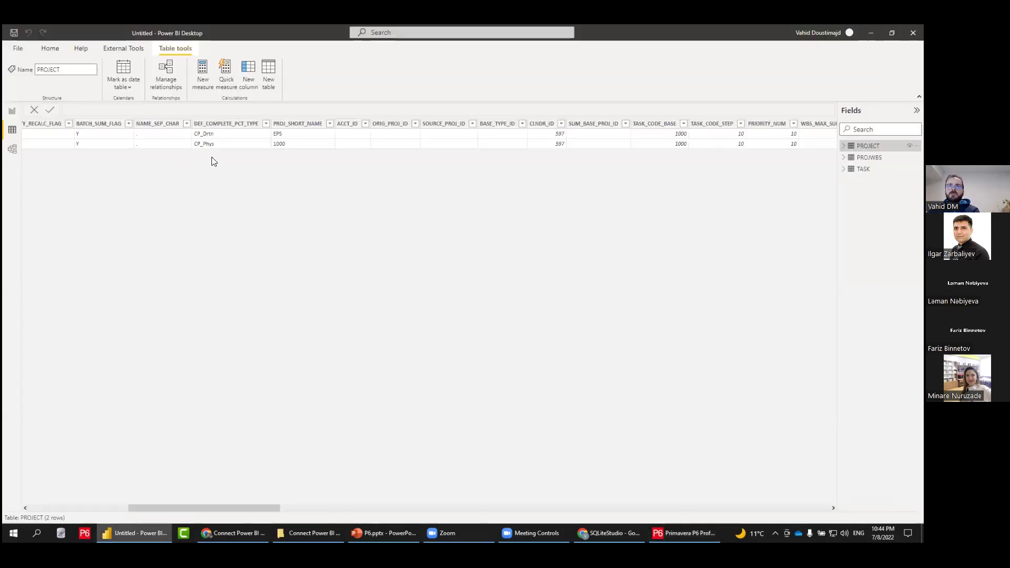
Step: Select the PROJ_SHORT_NAME column and compare it and the PROJ_ID column with project 1000's ID in Primavera P6
click(298, 148)
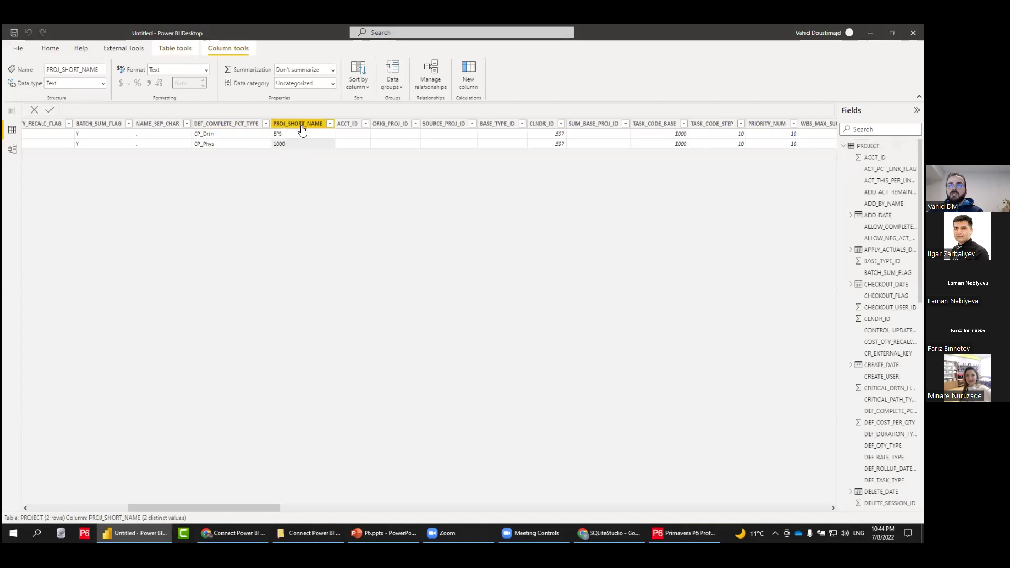
key(alt+Tab)
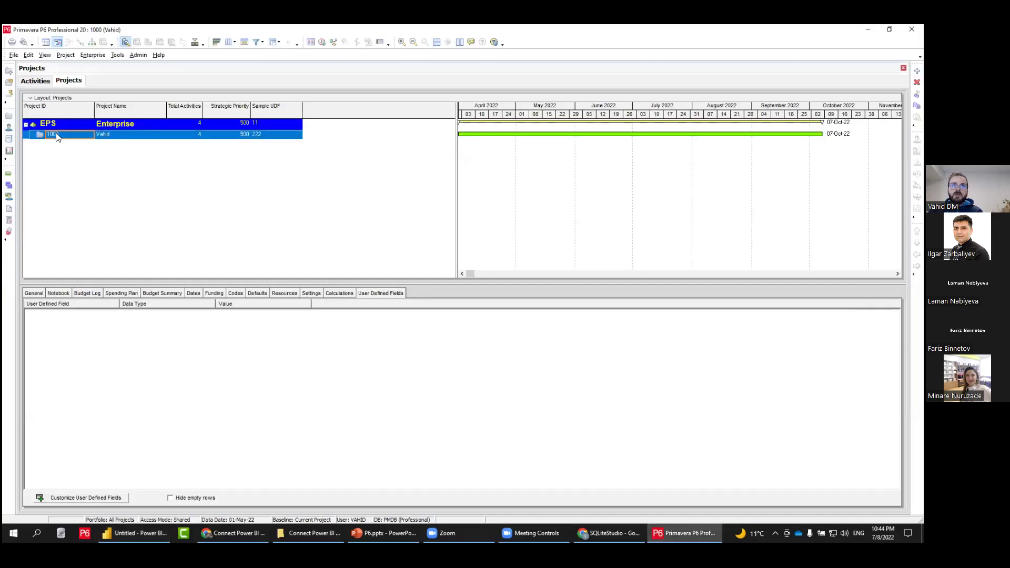
key(alt+Tab)
drag(269, 508, 131, 509)
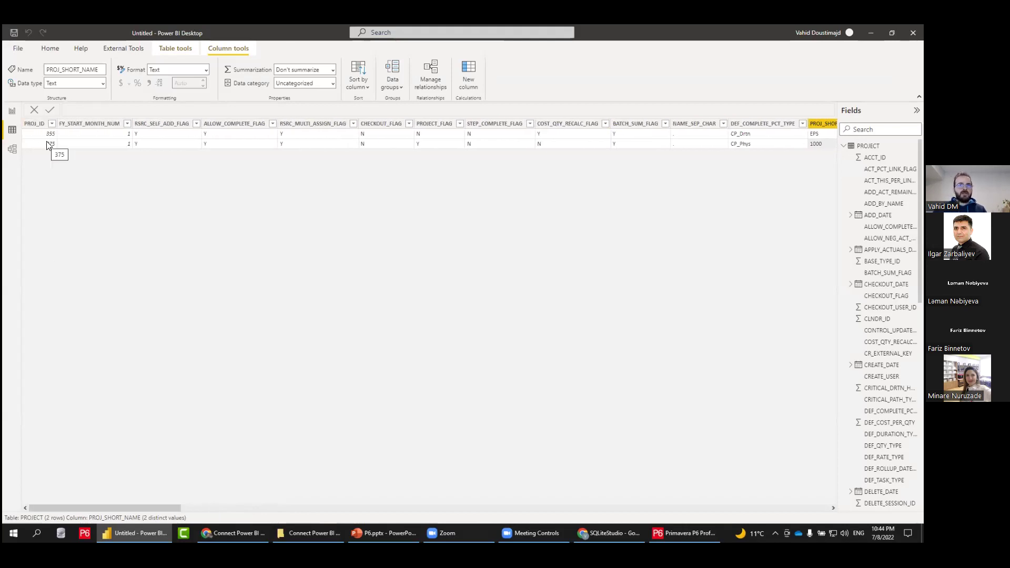
key(alt+Tab)
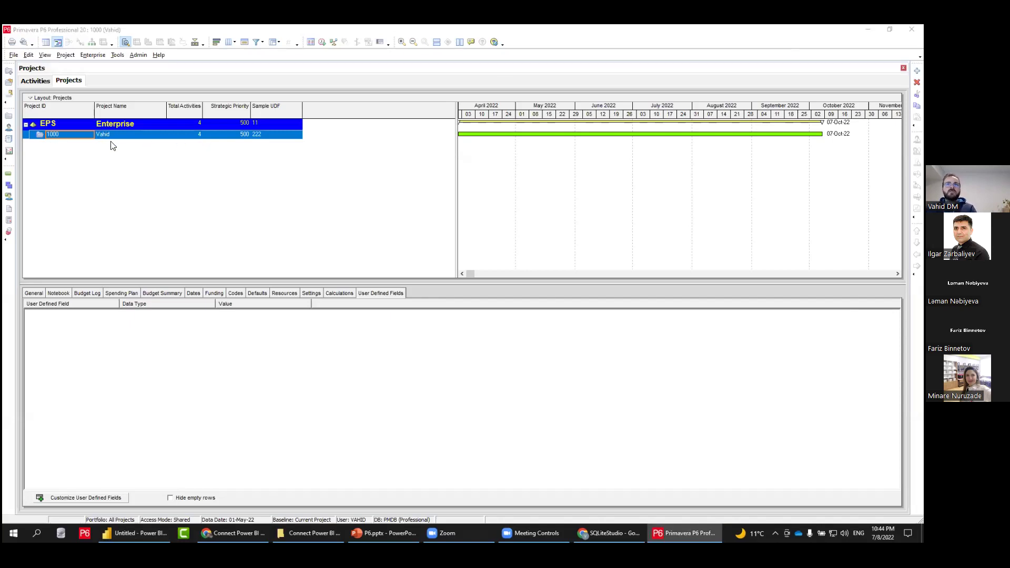
key(alt+Tab)
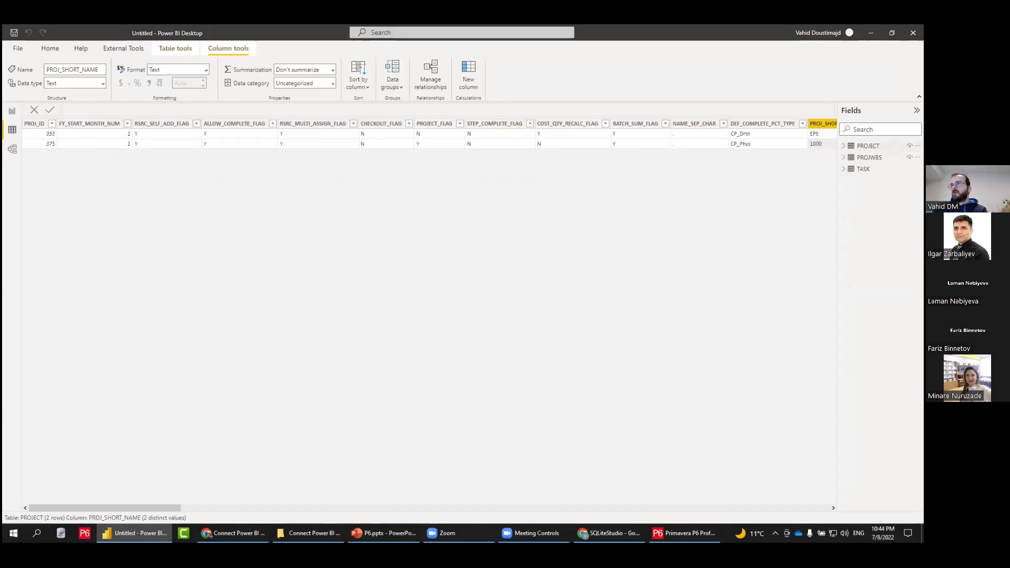
Step: Display the PROJWBS table's data and look up the WBSA and WBSB elements in Primavera P6's activity and WBS views
click(870, 158)
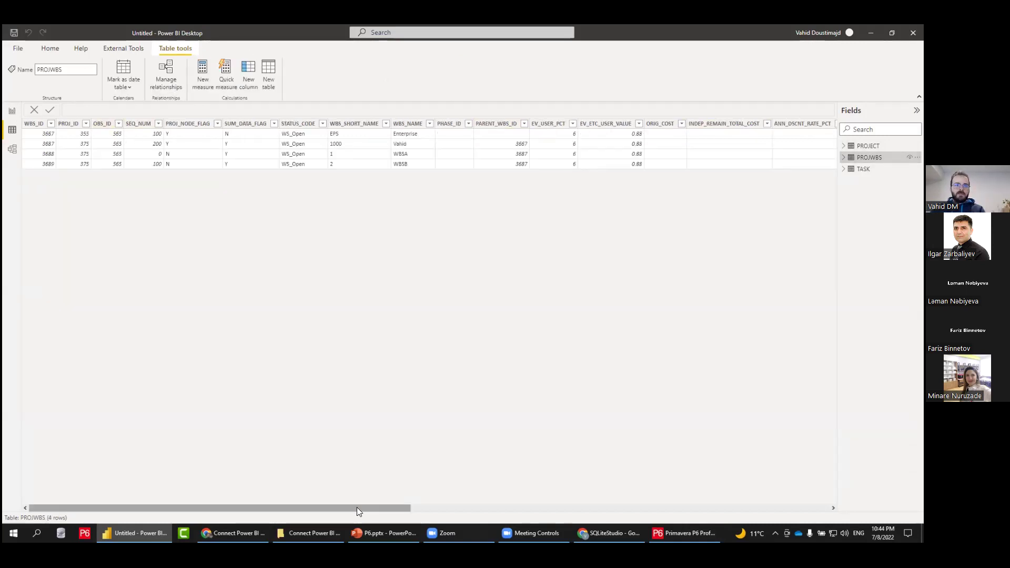
key(alt+Tab)
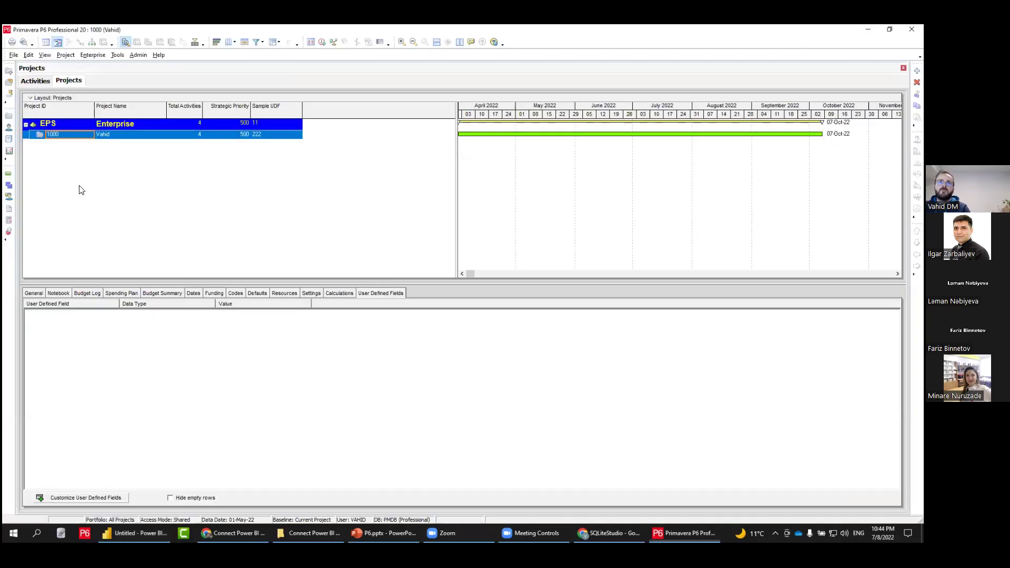
click(8, 174)
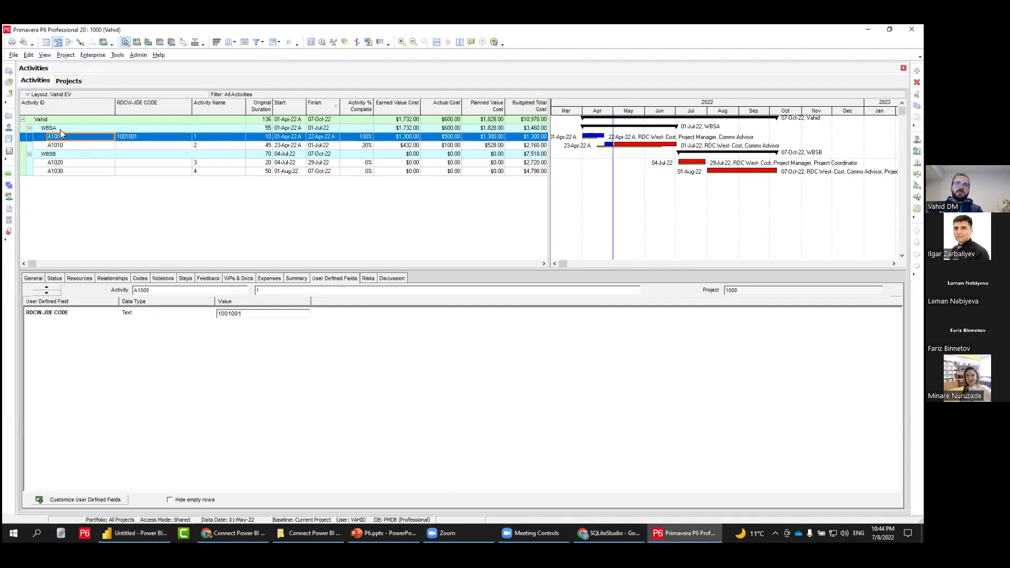
click(47, 129)
click(61, 153)
click(9, 185)
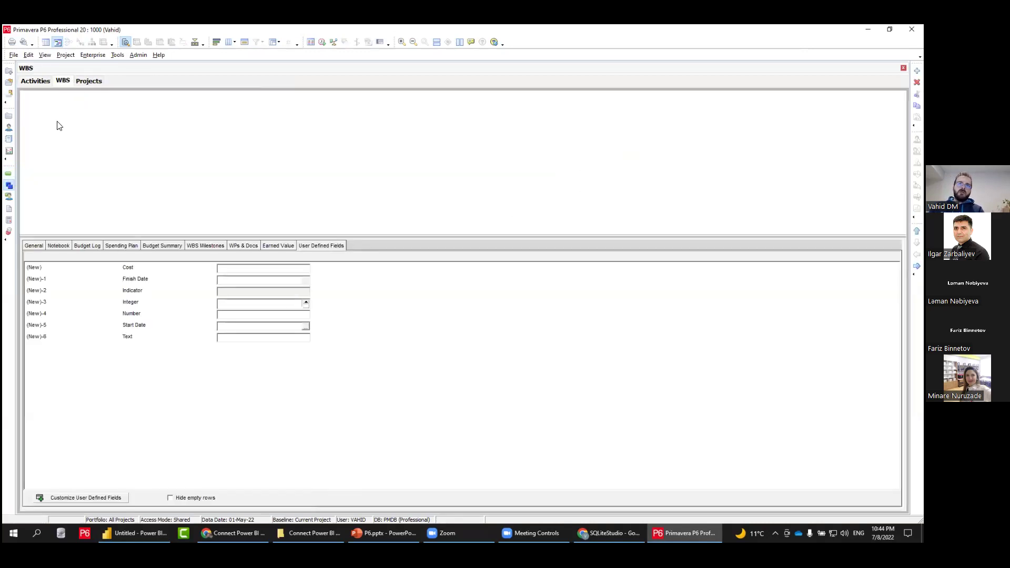
click(57, 140)
click(9, 173)
key(alt+Tab)
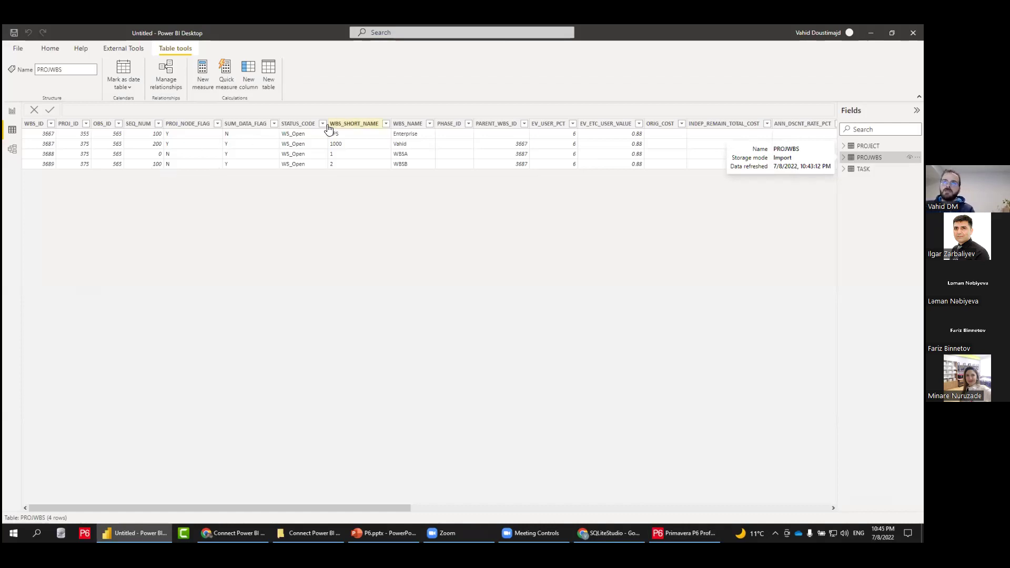
Step: Select the WBS_SHORT_NAME column and compare it with the WBS codes of WBSA and WBSB in Primavera P6
click(350, 141)
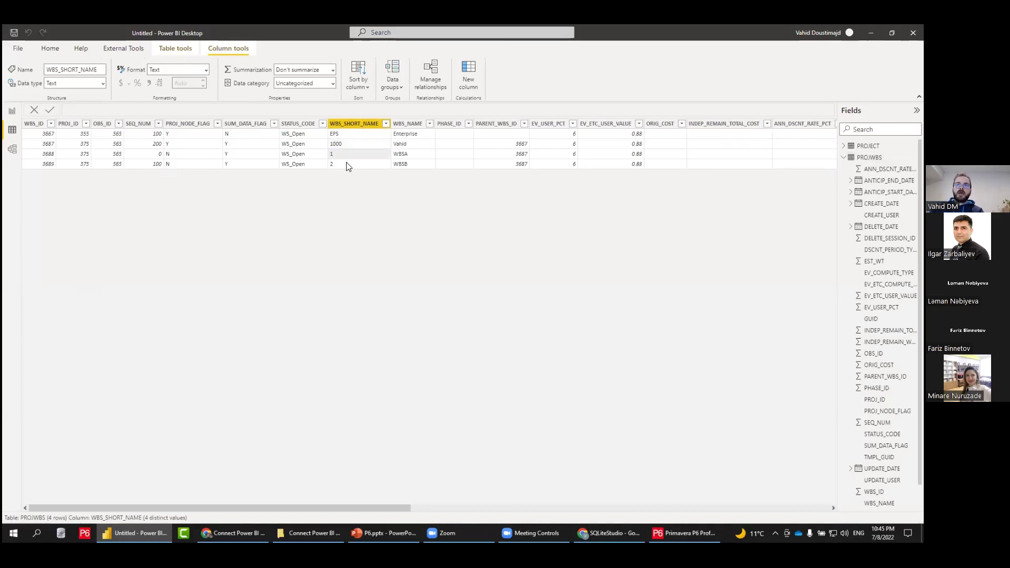
key(alt+Tab)
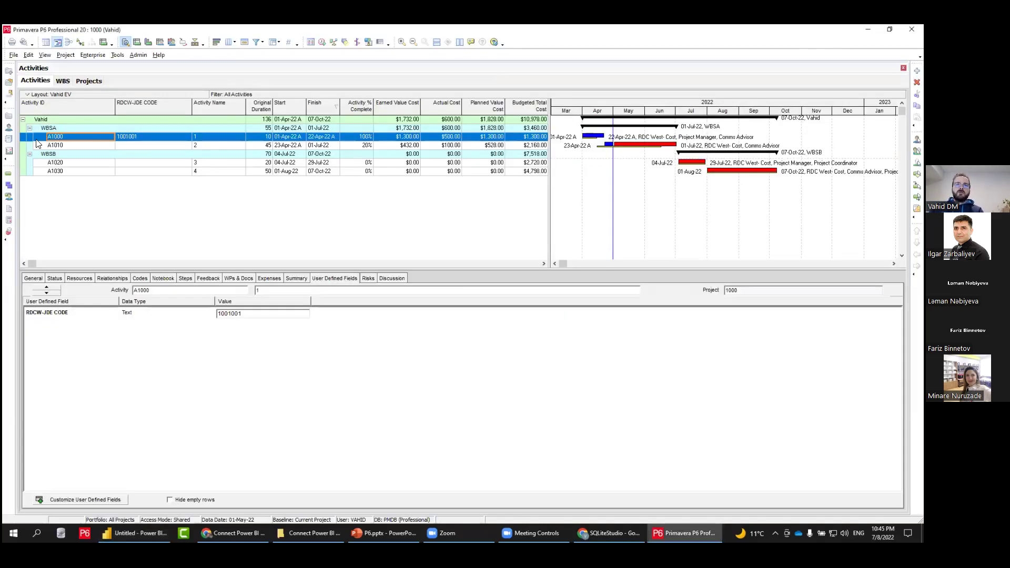
click(9, 196)
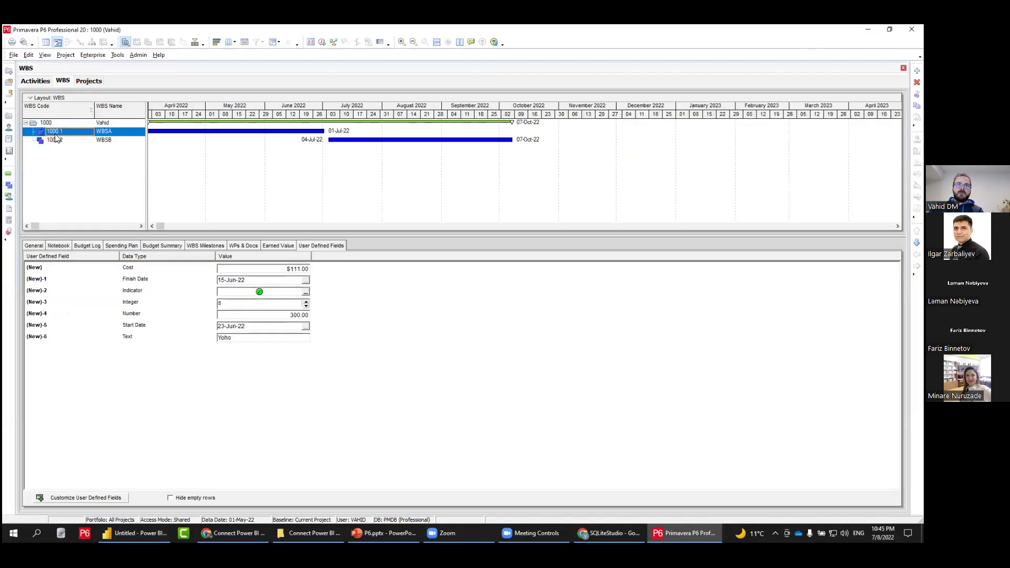
click(57, 139)
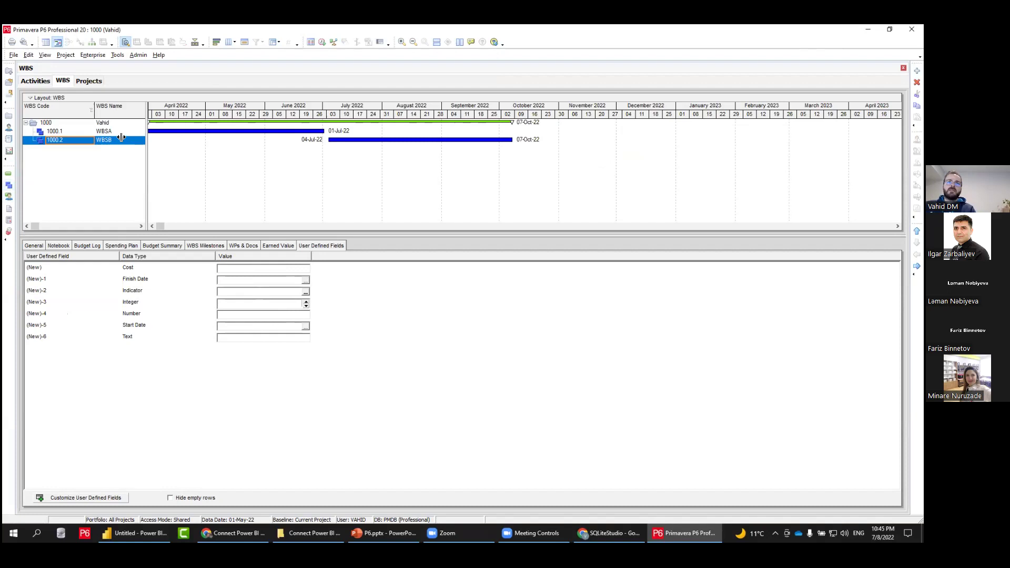
click(9, 174)
key(alt+Tab)
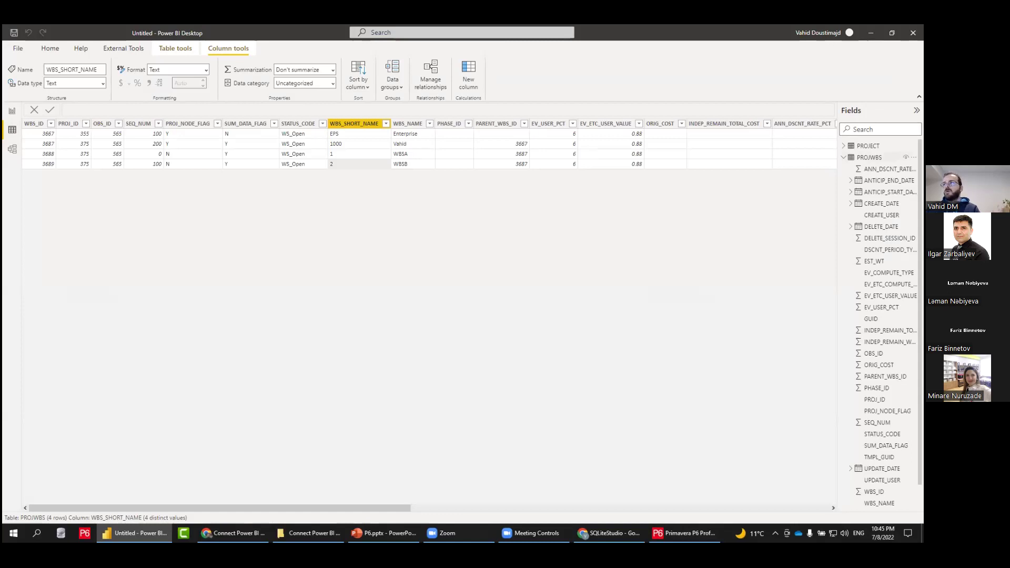
Step: Display the TASK table's data and examine its TASK_CODE column alongside the TASK_ID, PROJ_ID and WBS_ID key columns
click(863, 169)
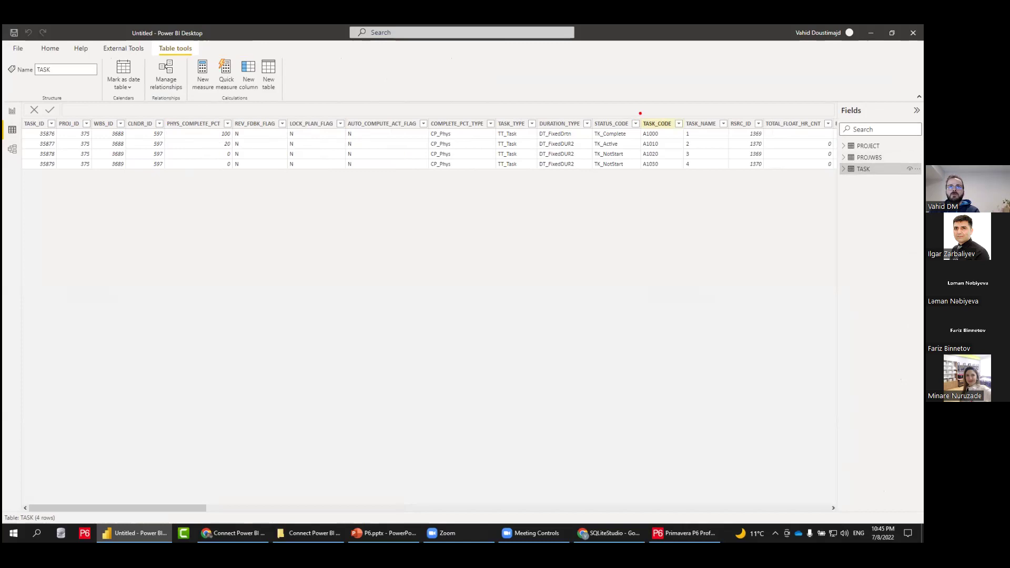
drag(631, 109, 690, 179)
mouse_move(22, 109)
mouse_down()
mouse_move(100, 173)
mouse_move(132, 179)
mouse_up()
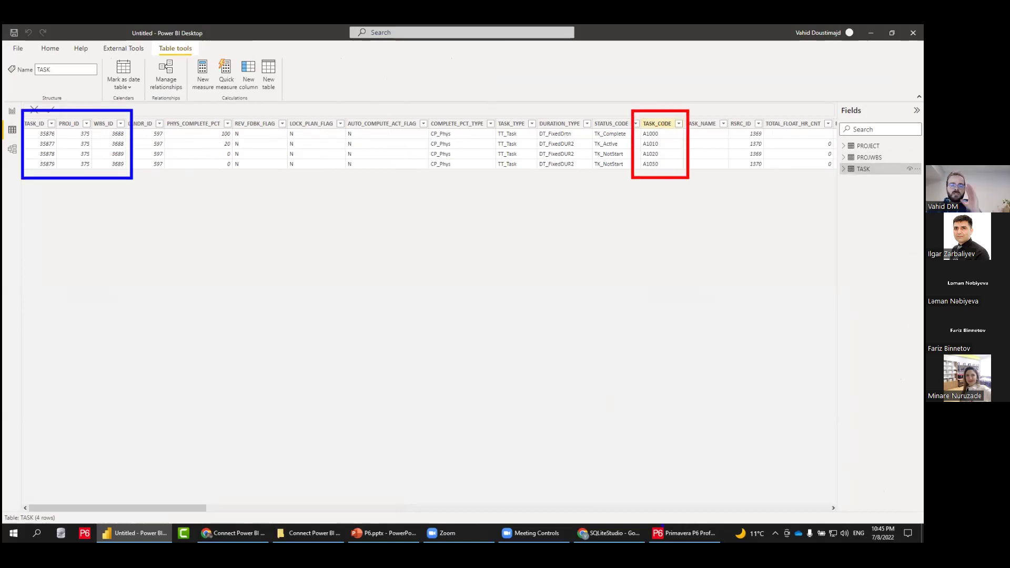
key(alt+Tab)
click(134, 533)
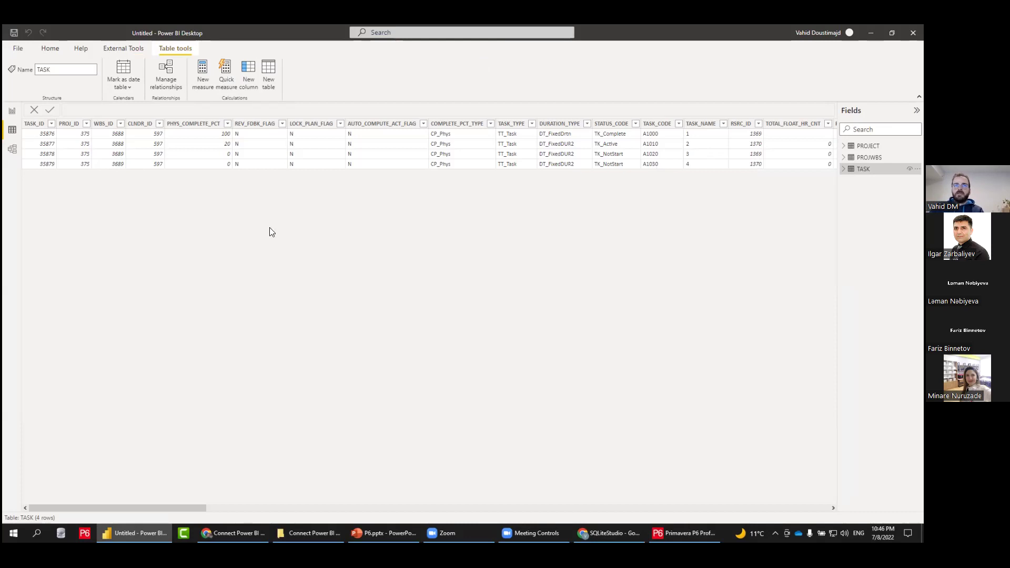
Step: Check activity A1020 in Primavera P6, and return to the empty report page in Power BI Desktop
key(alt+Tab)
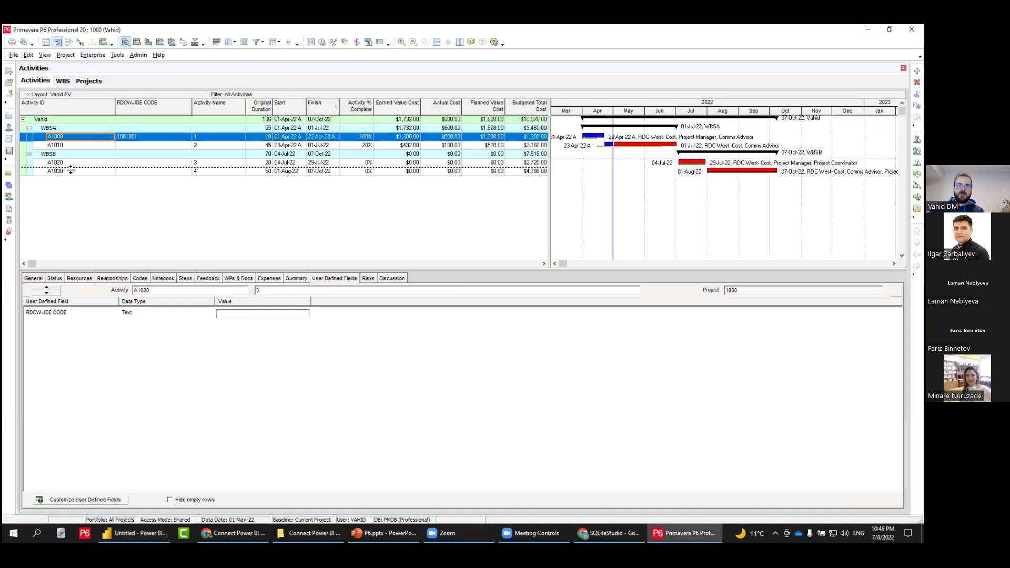
click(64, 163)
key(alt+Tab)
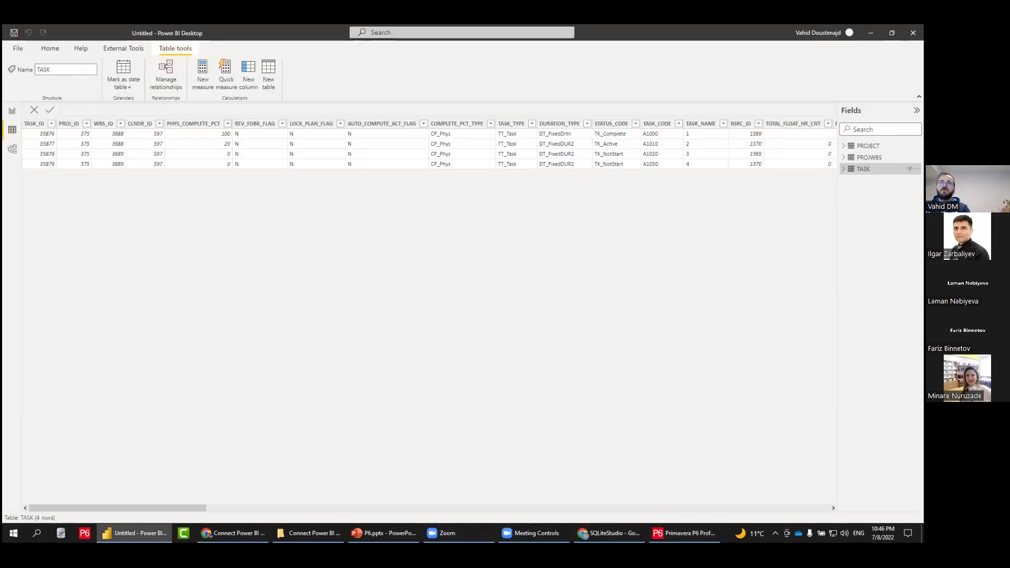
click(12, 111)
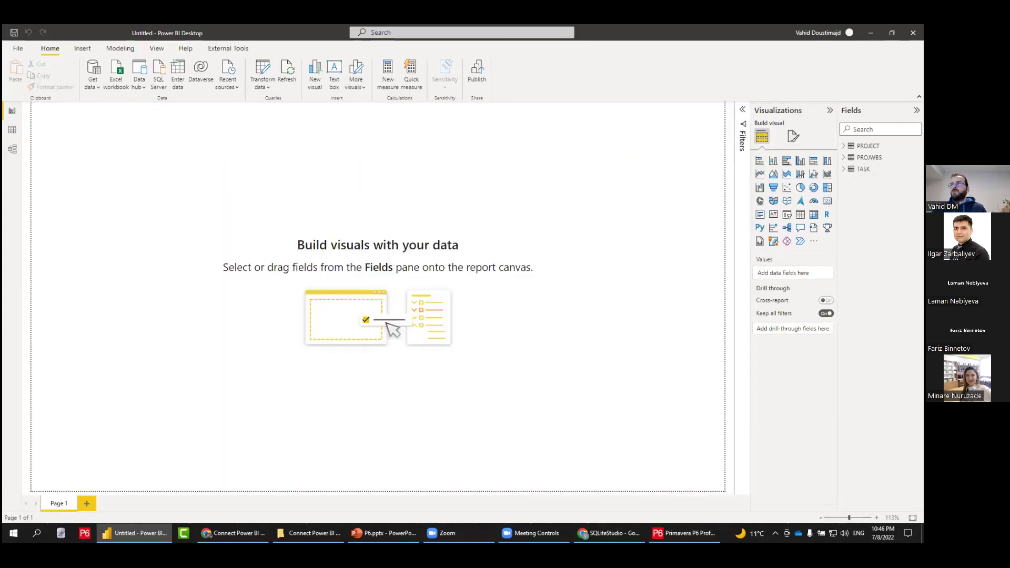
click(863, 169)
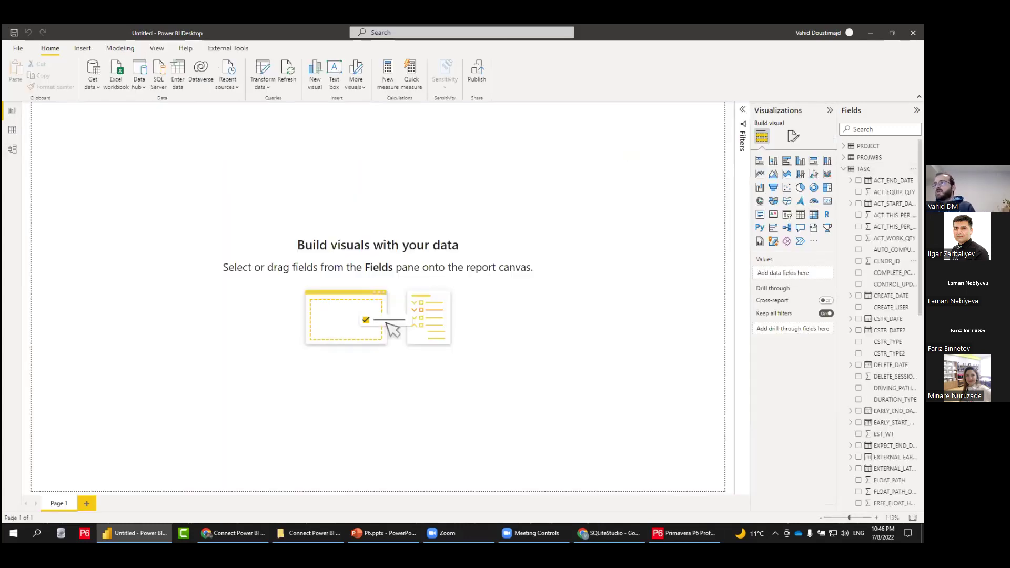
click(863, 129)
text(tas)
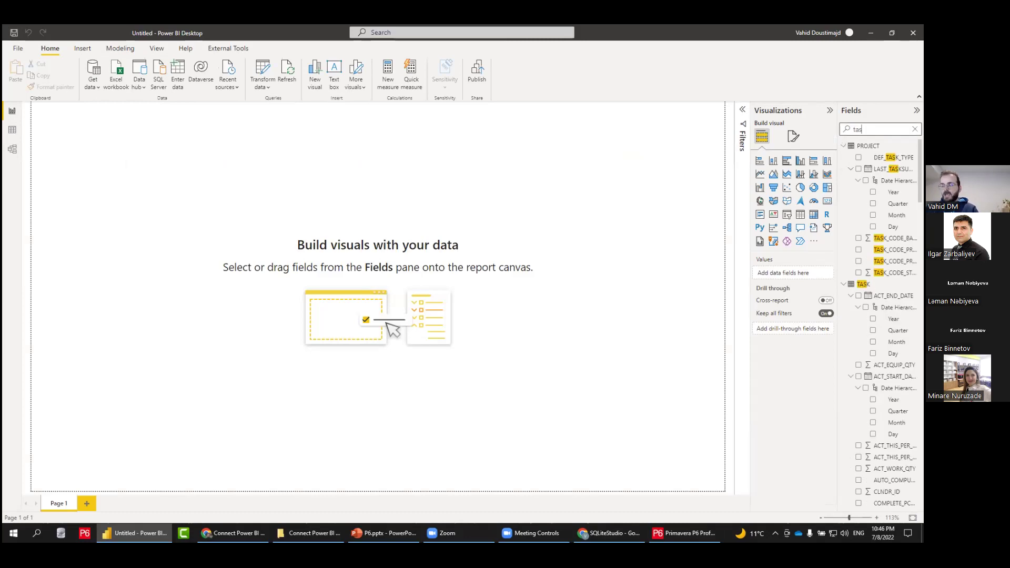
text(k name)
key(BackSpace)
key(BackSpace)
key(BackSpace)
key(BackSpace)
key(BackSpace)
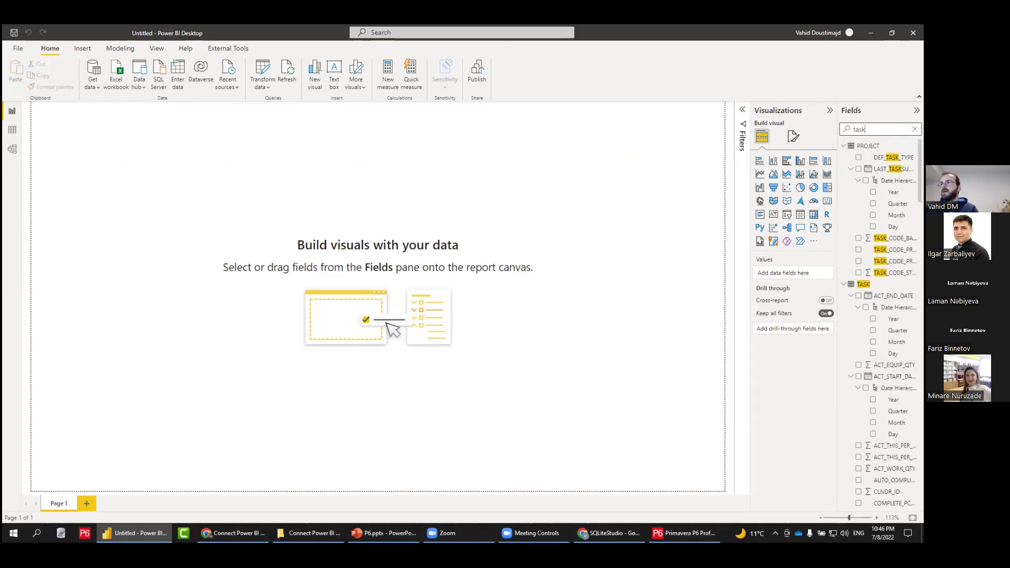
key(BackSpace)
key(BackSpace)
key(BackSpace)
key(BackSpace)
Step: Search the fields for name and add the TASK table's TASK_NAME field to the report canvas as a table visual
text(nae)
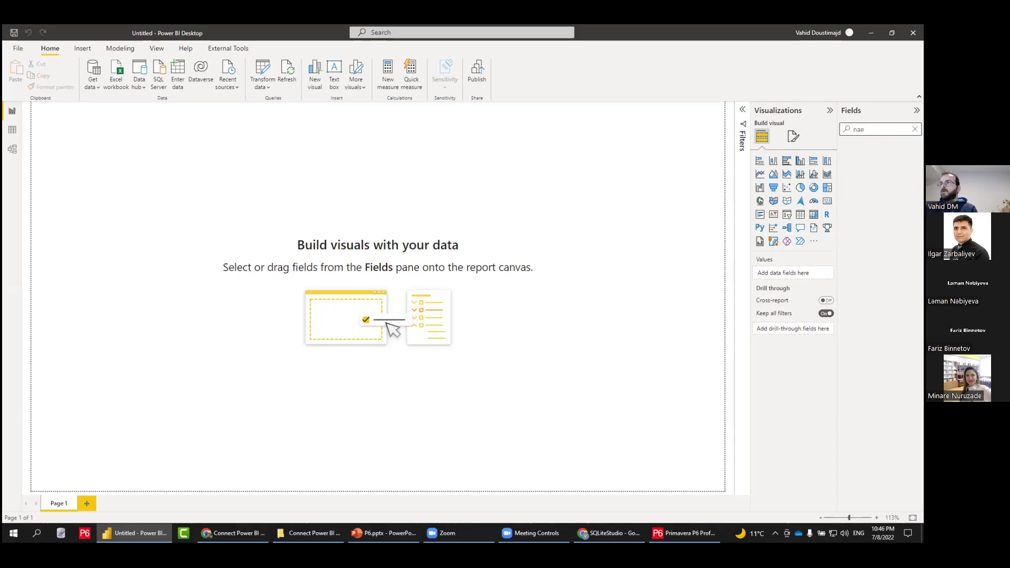
key(BackSpace)
text(me)
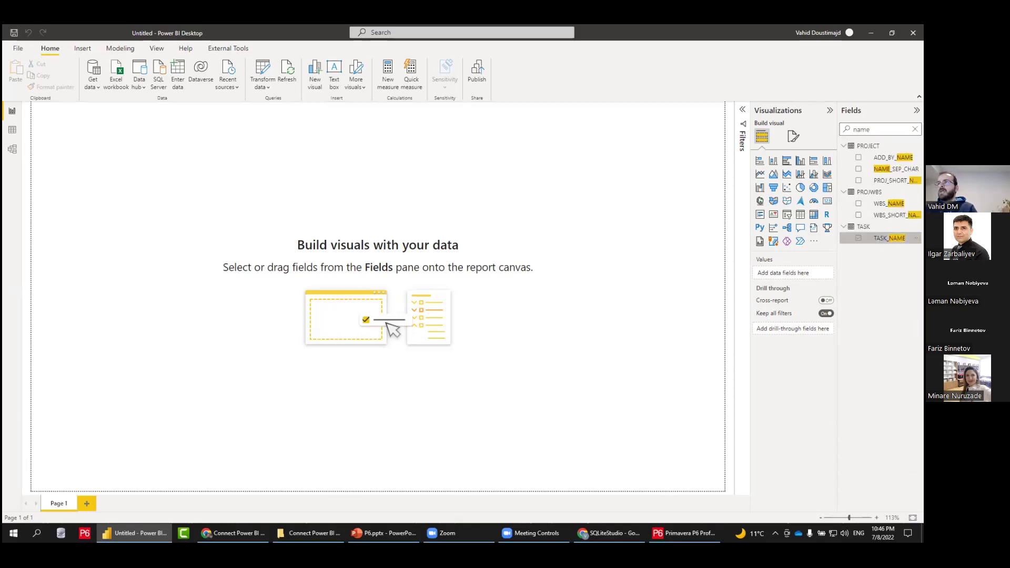
drag(168, 243, 166, 241)
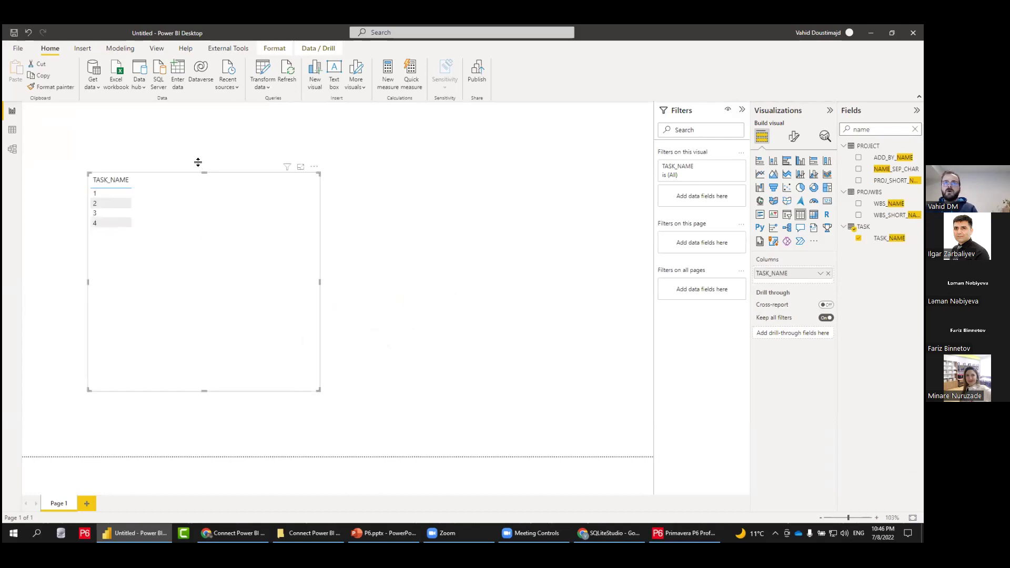
Step: Search the fields for id, check the TASK table's columns in its data view, and return to the report page
key(alt+Tab)
key(alt+Tab)
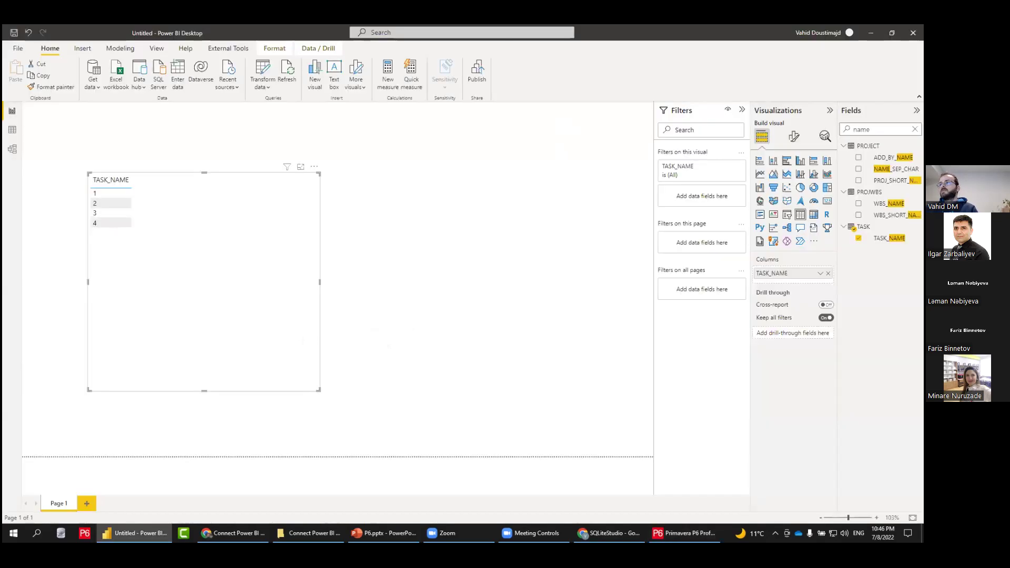
double_click(862, 130)
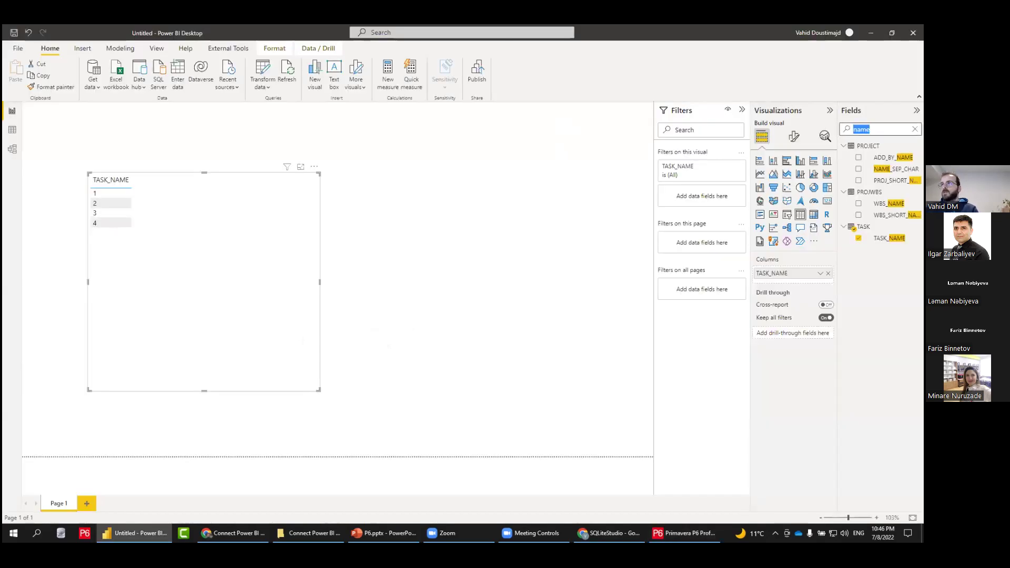
text(id)
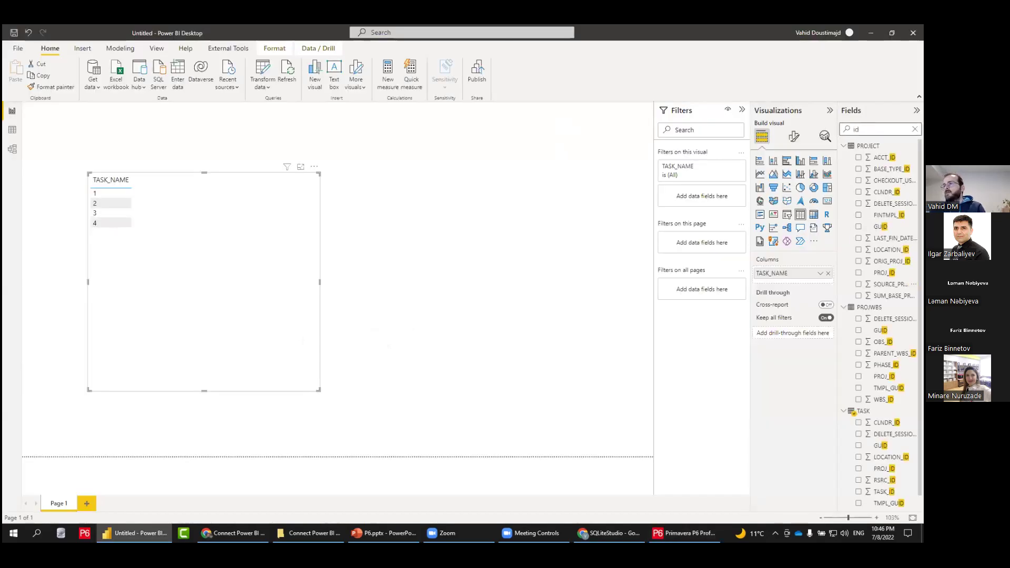
scroll(890, 363, down, 1)
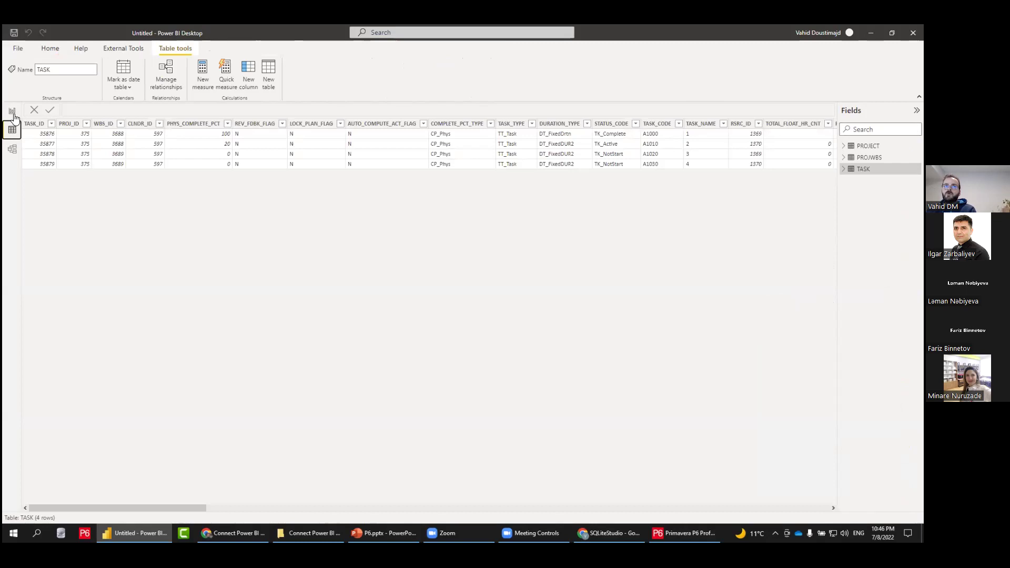
click(12, 111)
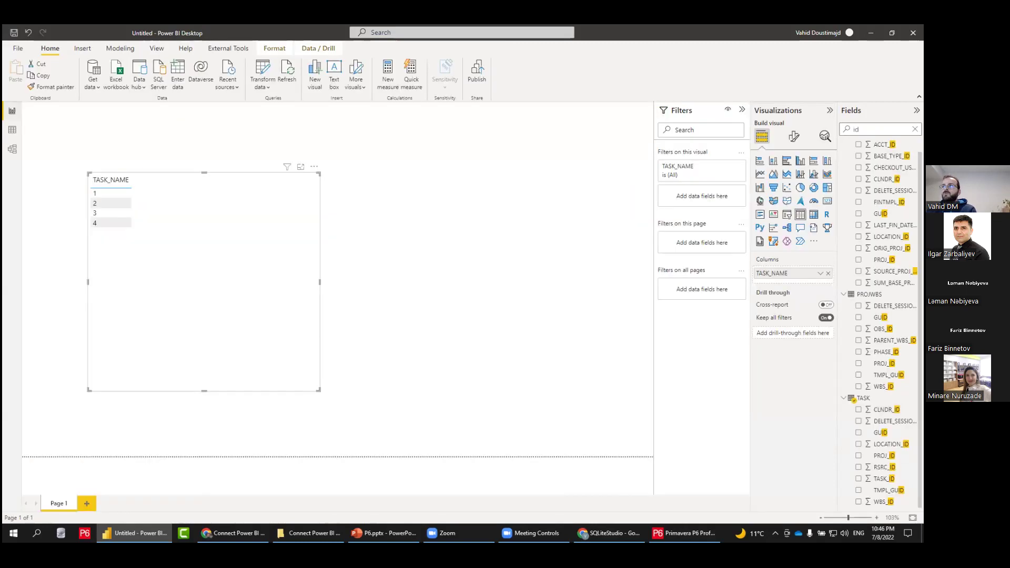
Step: Search the fields for code and add the TASK table's TASK_CODE as the table visual's second column
double_click(857, 129)
text(code)
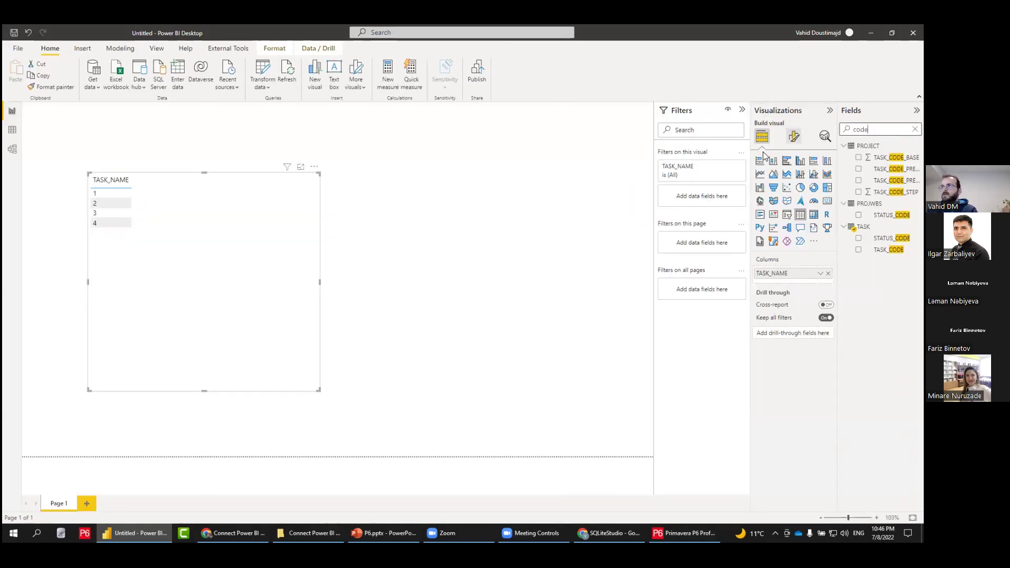
drag(890, 250, 812, 270)
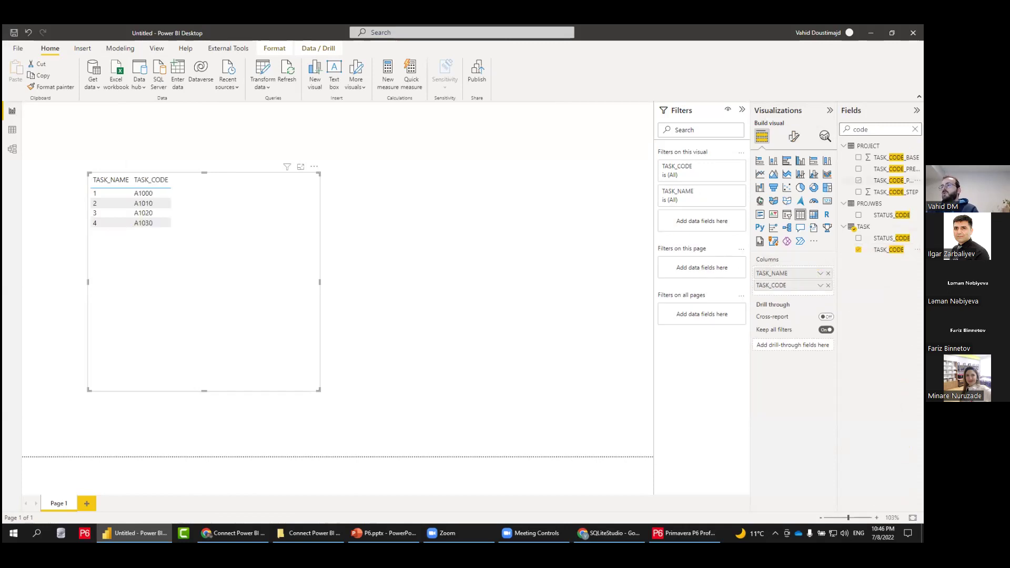
Step: Search the fields for date and look through the date fields of the PROJECT, PROJWBS and TASK tables
double_click(861, 129)
text(date)
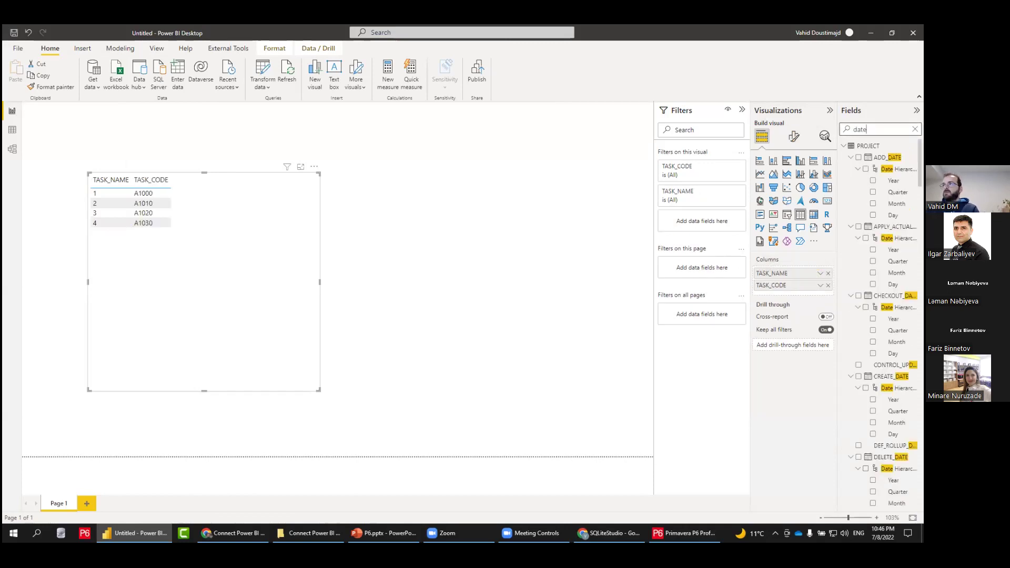
scroll(890, 289, down, 10)
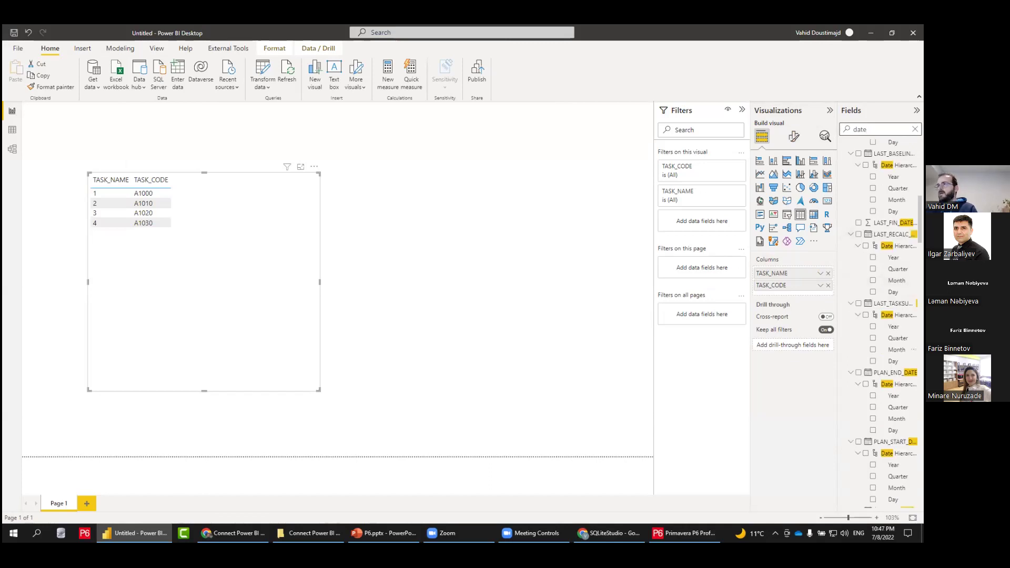
scroll(889, 324, down, 8)
scroll(884, 315, down, 10)
scroll(890, 316, down, 8)
scroll(889, 287, down, 10)
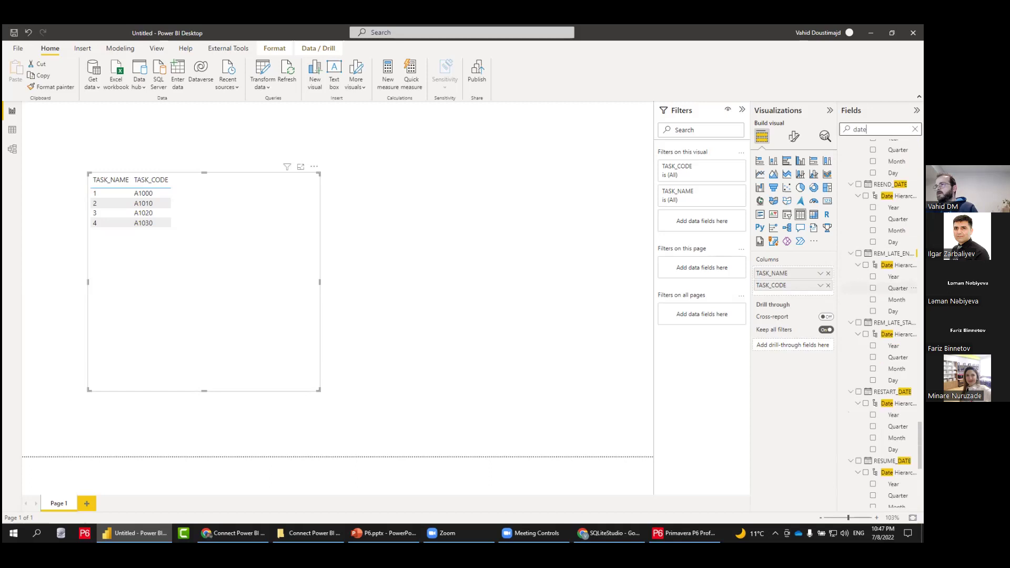
Step: Search the fields for targe and add TARGET_START_DATE to the table visual as a plain date instead of a date hierarchy
double_click(860, 129)
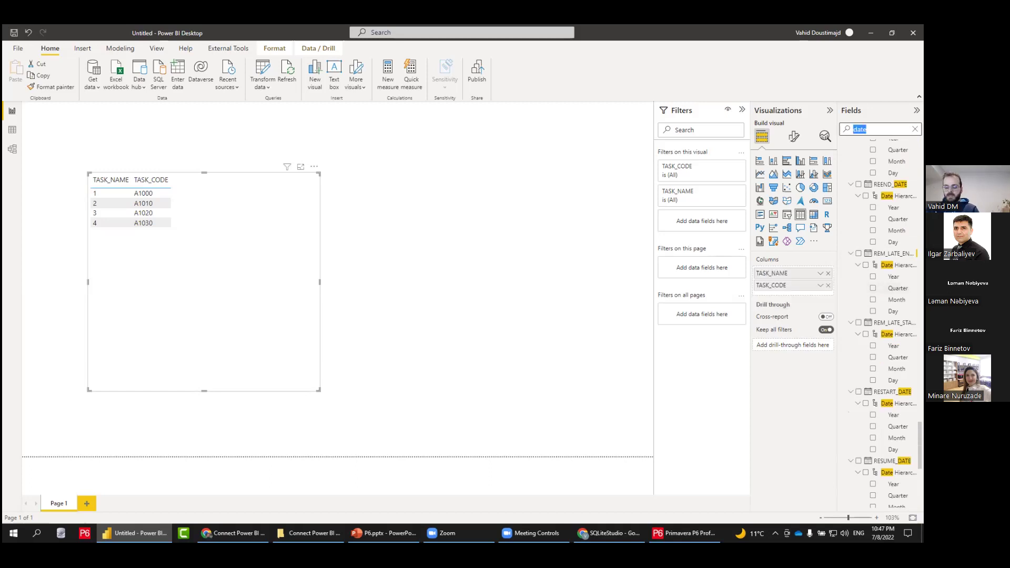
text(targe)
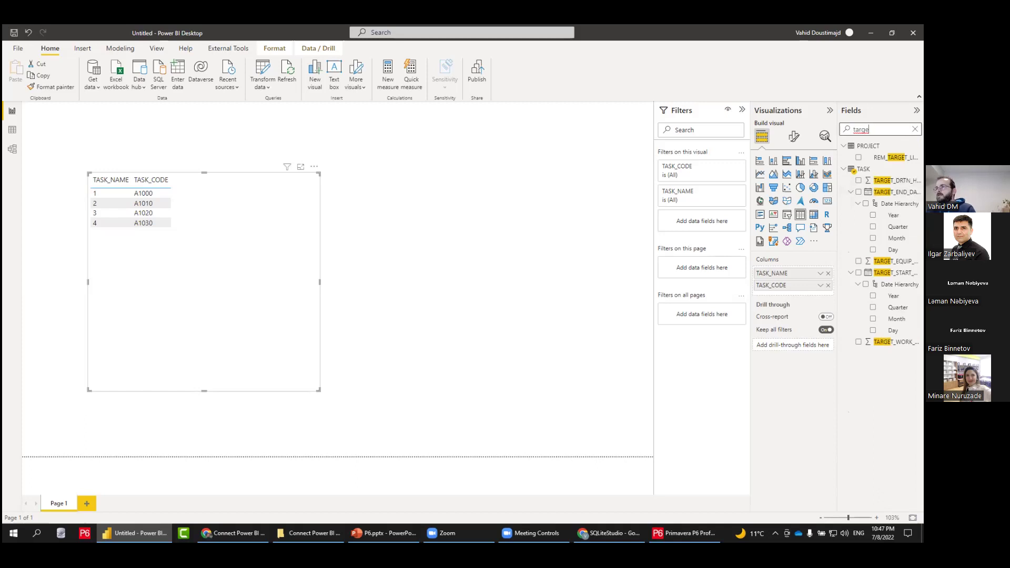
drag(895, 273, 820, 301)
click(820, 298)
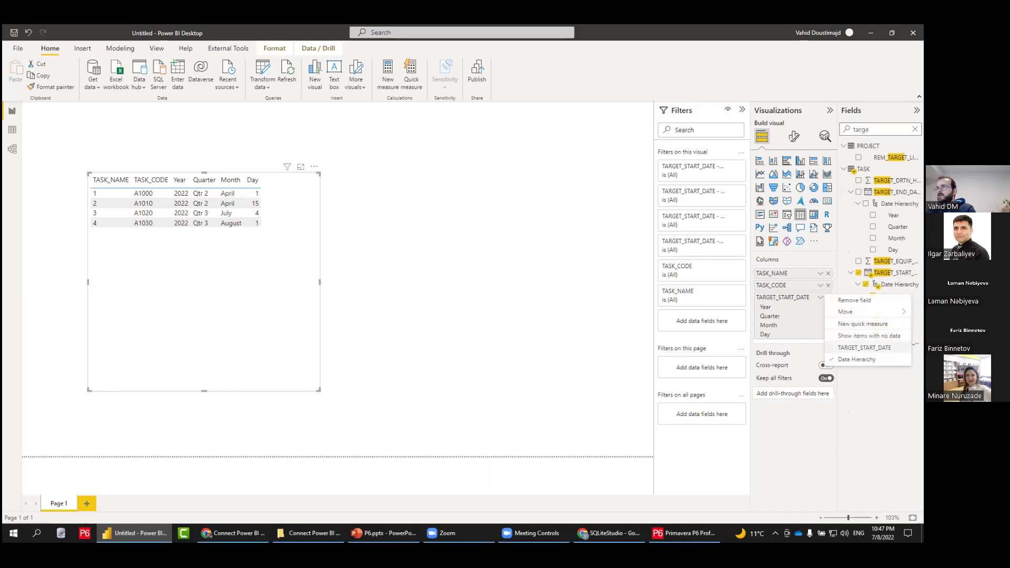
click(863, 347)
Step: Add TARGET_END_DATE to the table visual as a plain date instead of a date hierarchy
drag(895, 192, 816, 303)
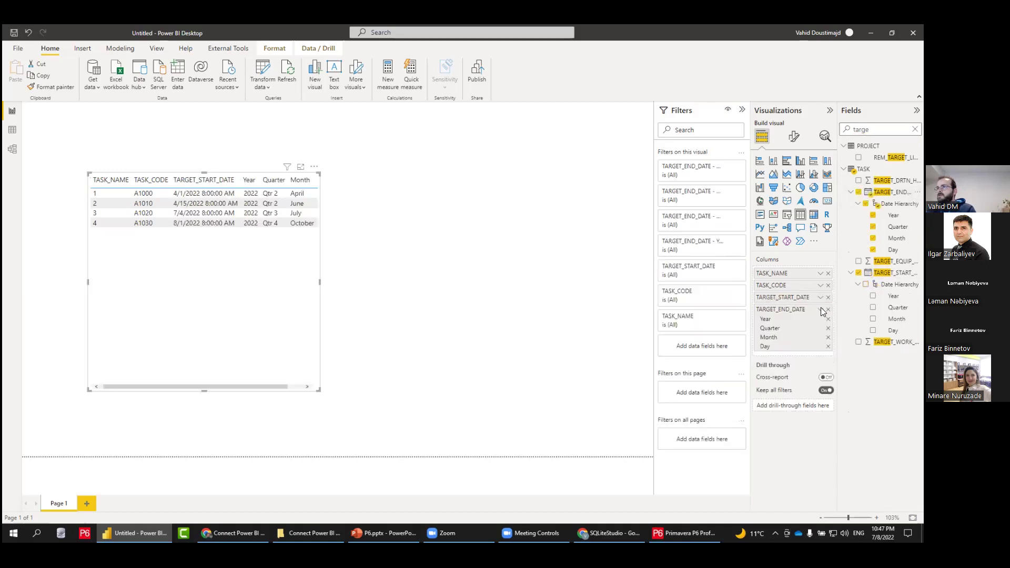
click(820, 309)
click(863, 360)
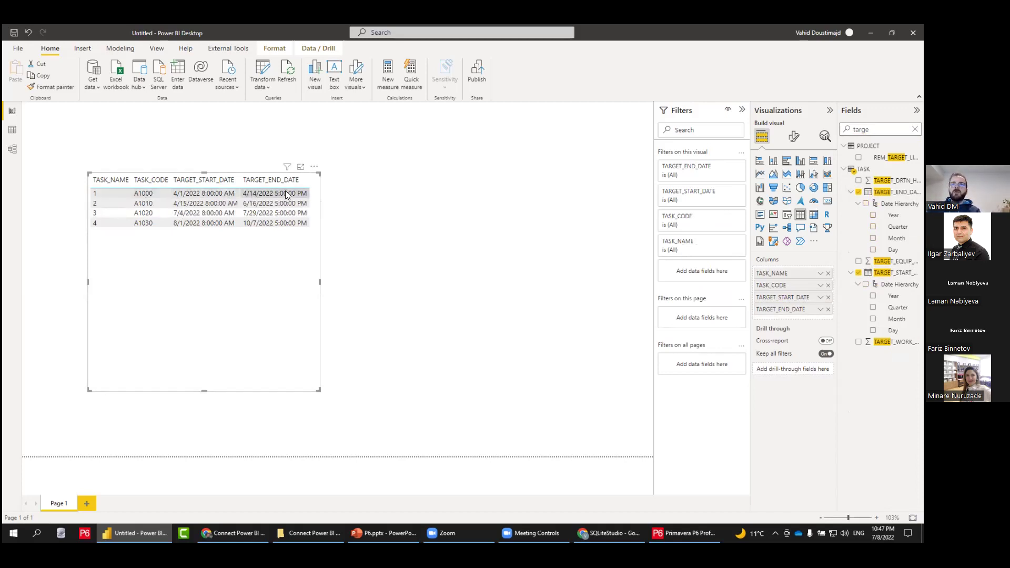
Step: Check activity A1000's start and finish dates and its status details in Primavera P6, and return to Power BI Desktop
key(alt+Tab)
click(285, 137)
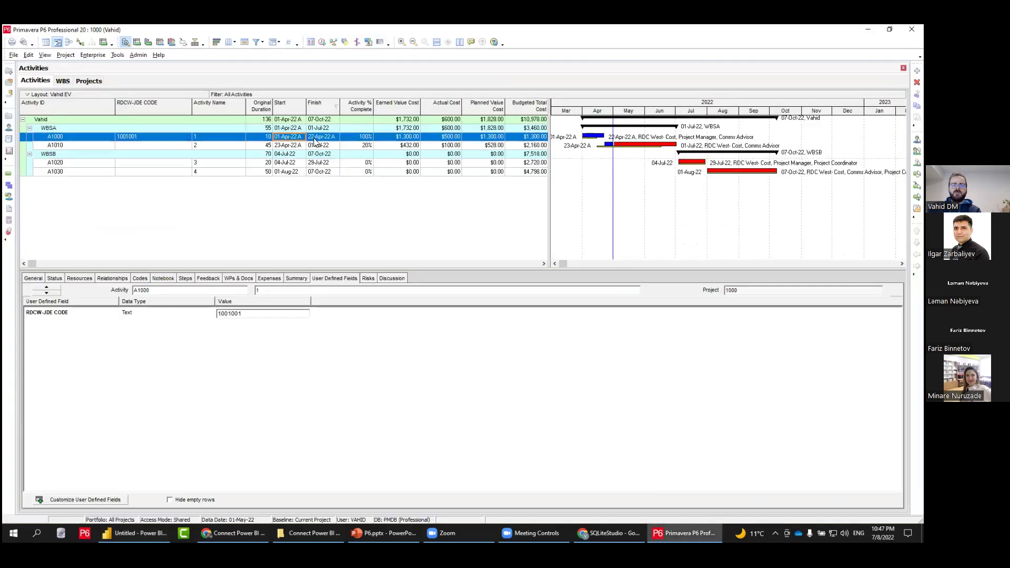
click(320, 137)
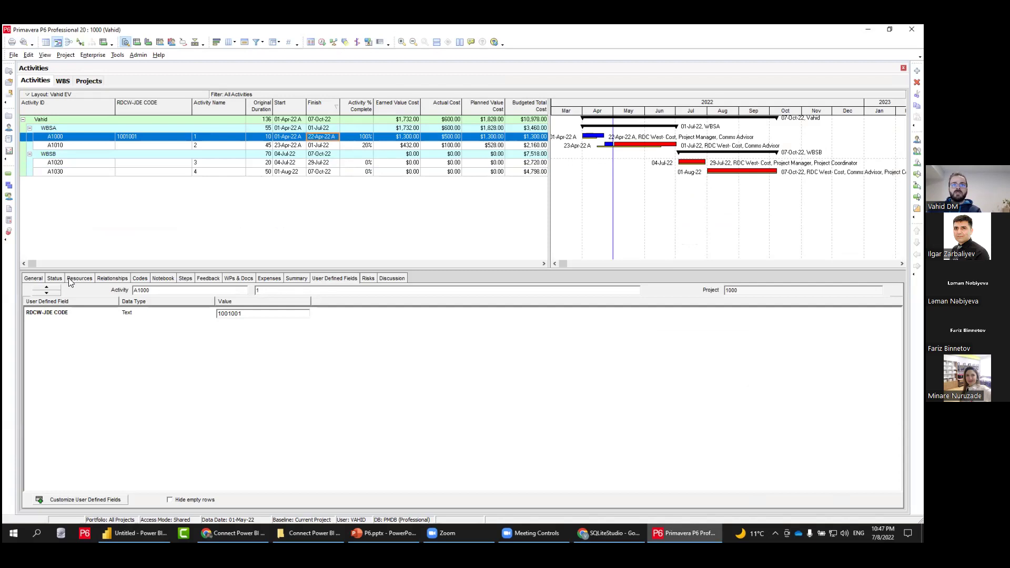
click(35, 279)
click(56, 279)
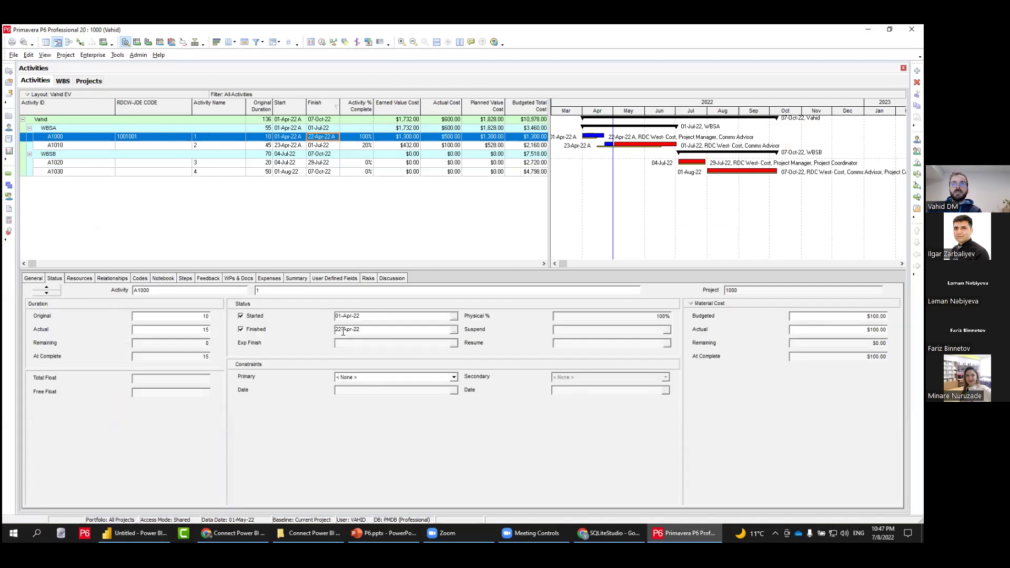
key(alt+Tab)
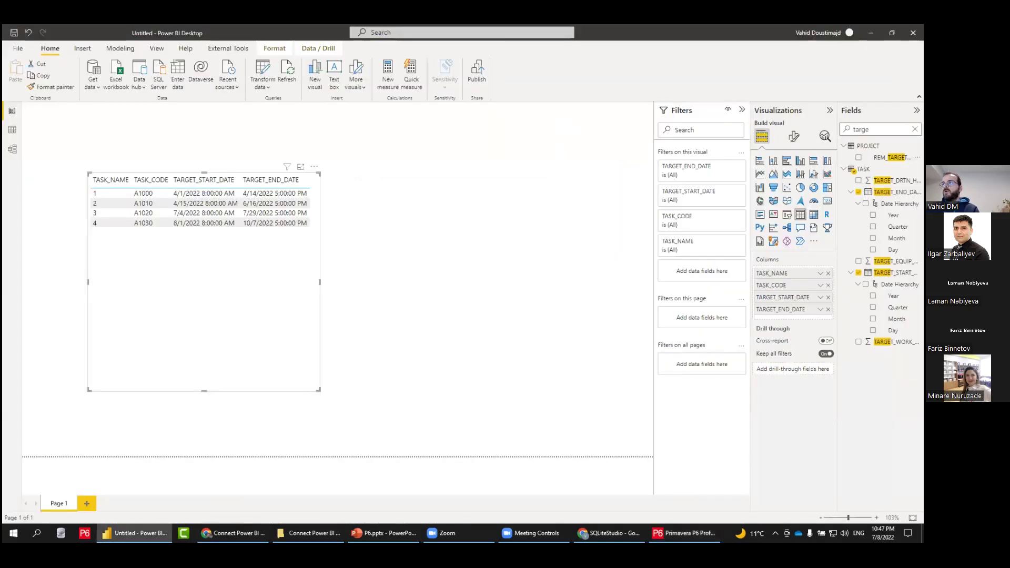
Step: Add the TASK table's ACT_START_DATE to the table visual as a plain date instead of a hierarchy, and widen the visual
double_click(856, 130)
text(actua)
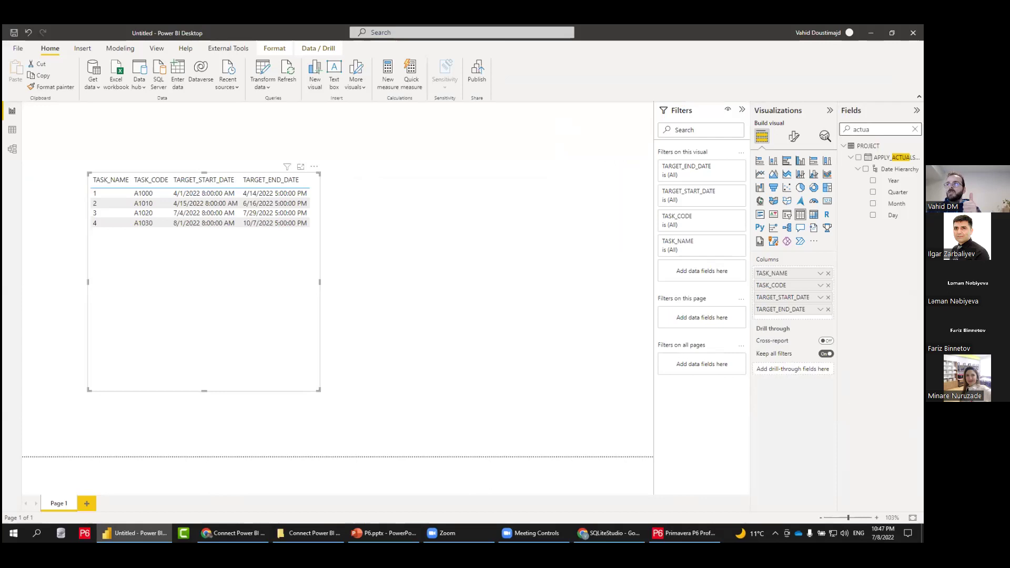
double_click(857, 129)
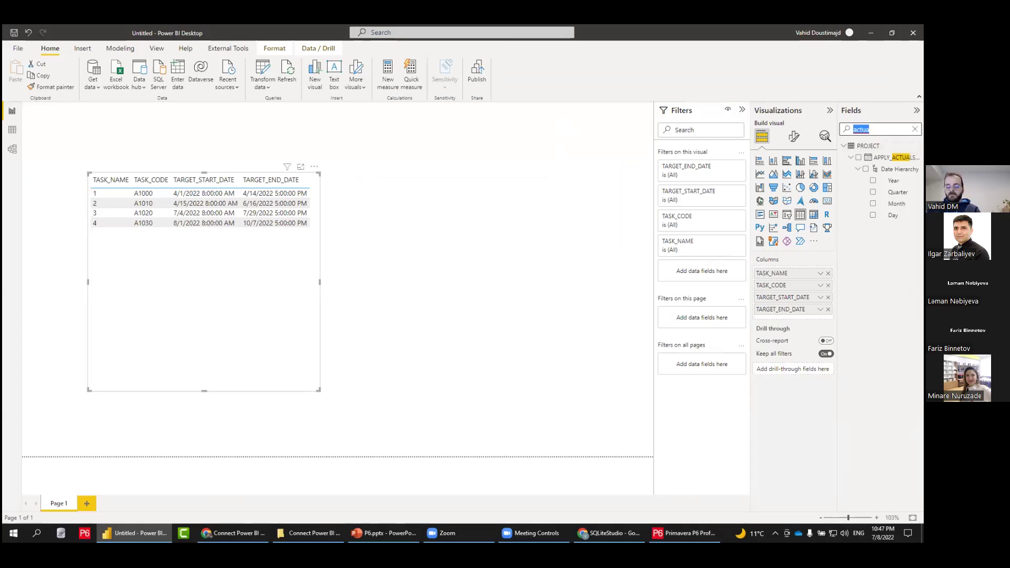
text(date)
scroll(887, 316, down, 3)
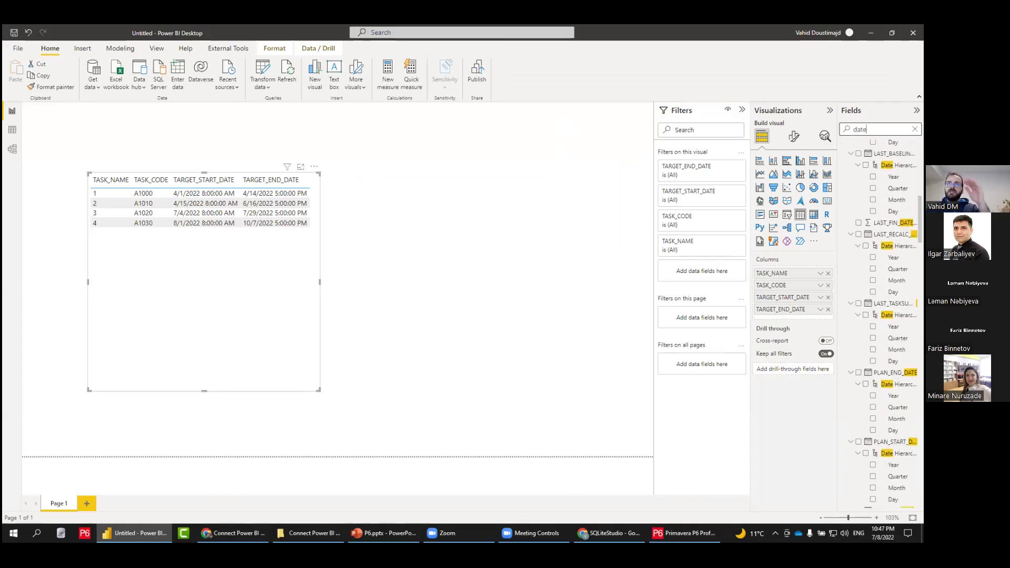
scroll(889, 350, down, 5)
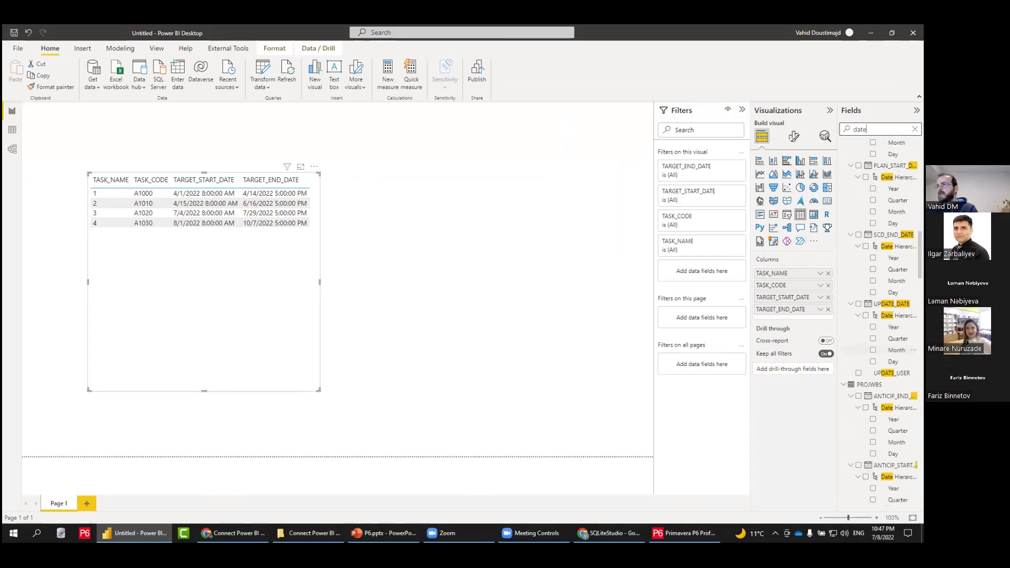
scroll(889, 316, down, 5)
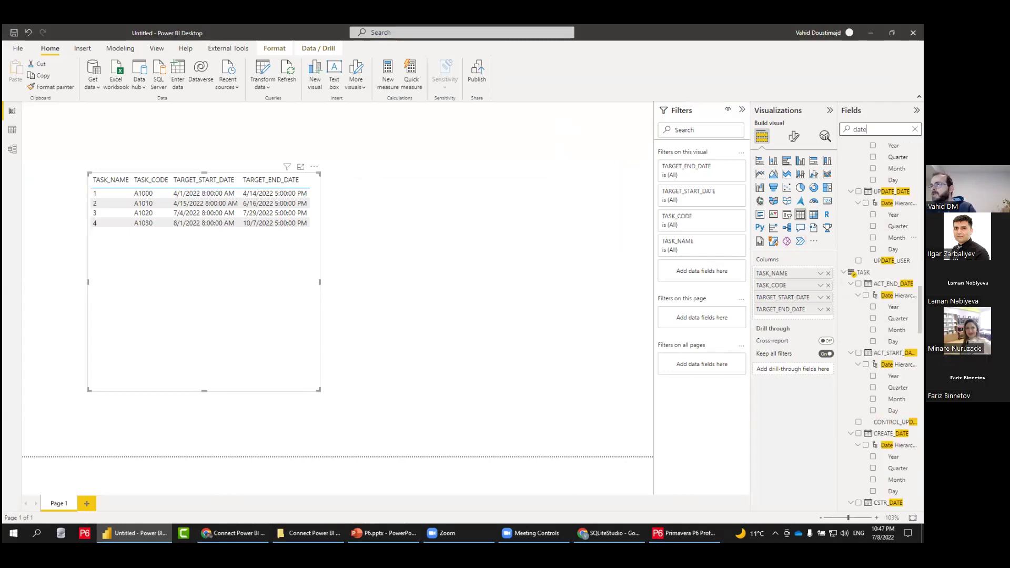
drag(892, 337, 790, 320)
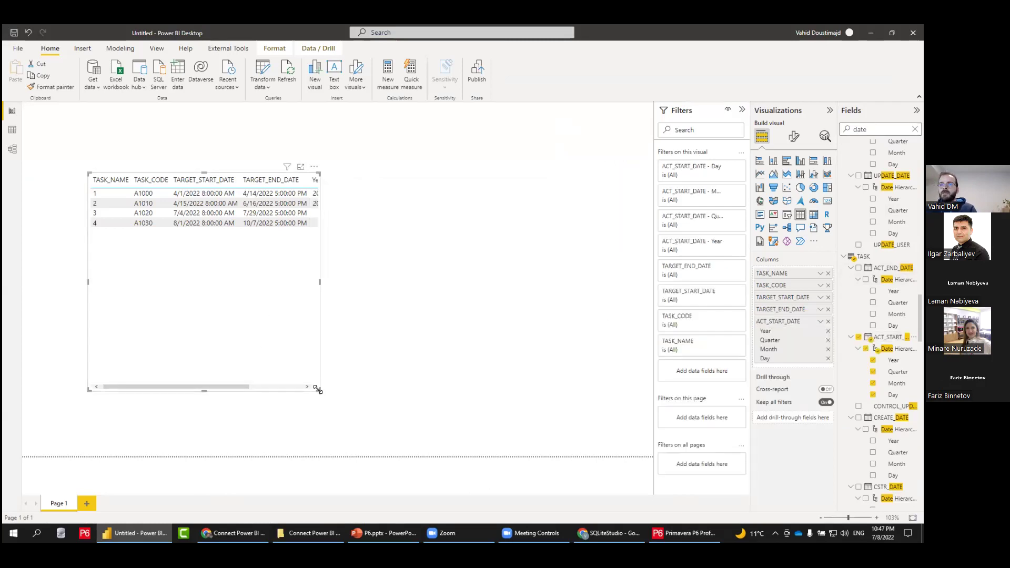
drag(319, 390, 433, 404)
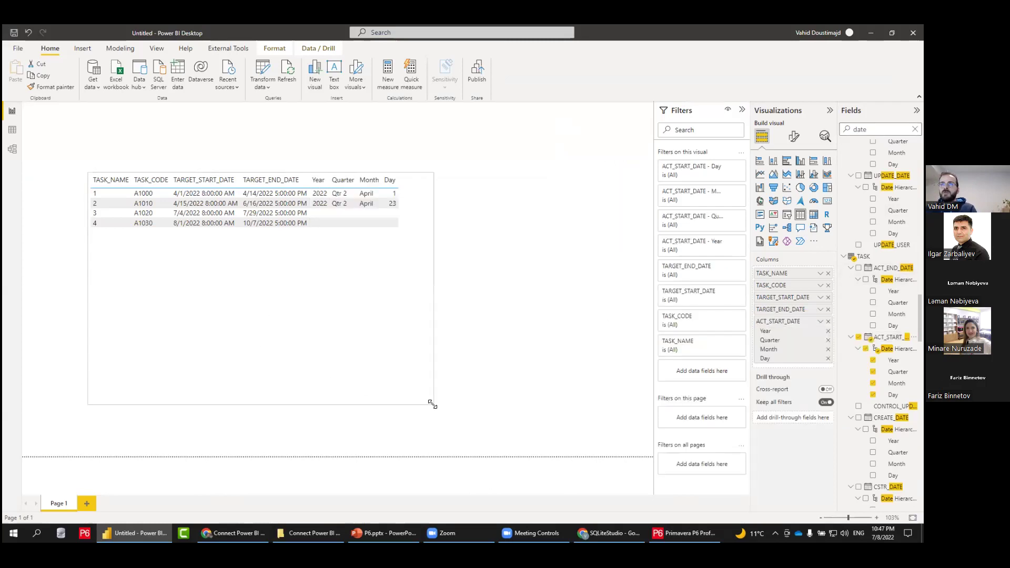
click(820, 321)
click(853, 371)
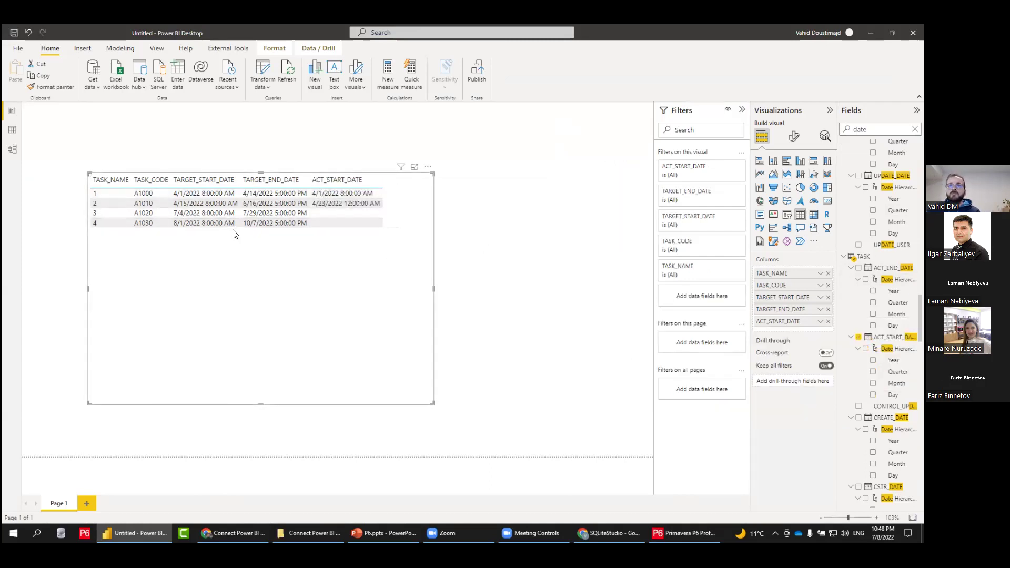
Step: Add the TASK table's ACT_END_DATE to the visual as a plain date instead of a hierarchy, and widen the visual further
click(139, 194)
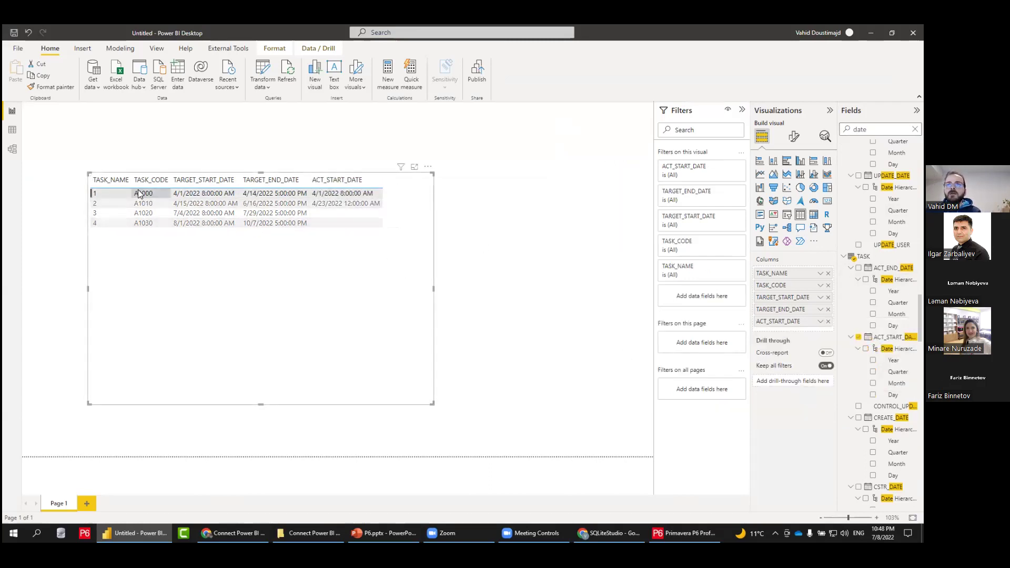
drag(889, 268, 789, 331)
click(821, 334)
click(858, 384)
drag(432, 403, 528, 409)
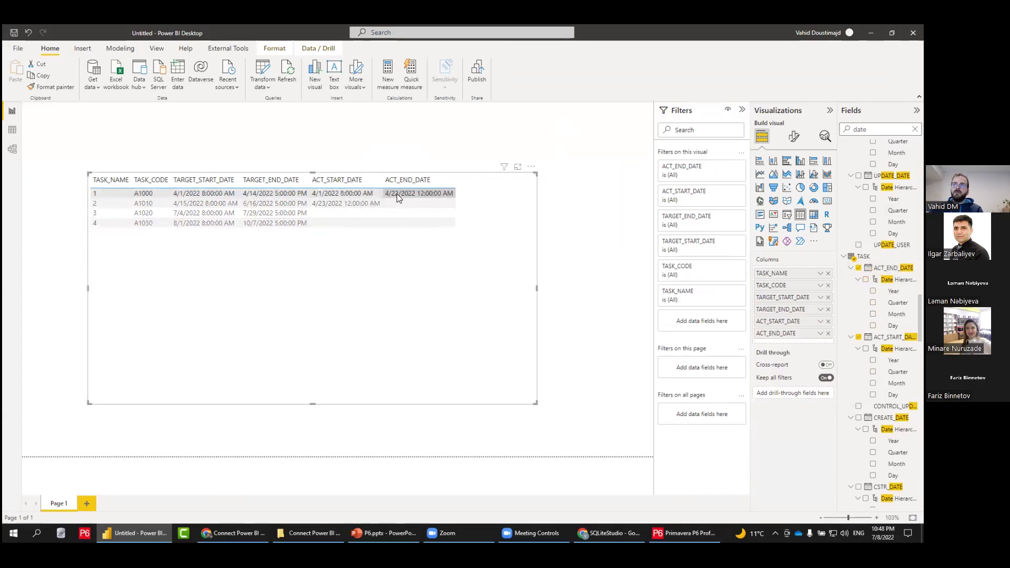
Step: Compare the finish date of A1000 and the dates of A1030 in Primavera P6 with the Power BI table, and deselect the table visual
key(alt+Tab)
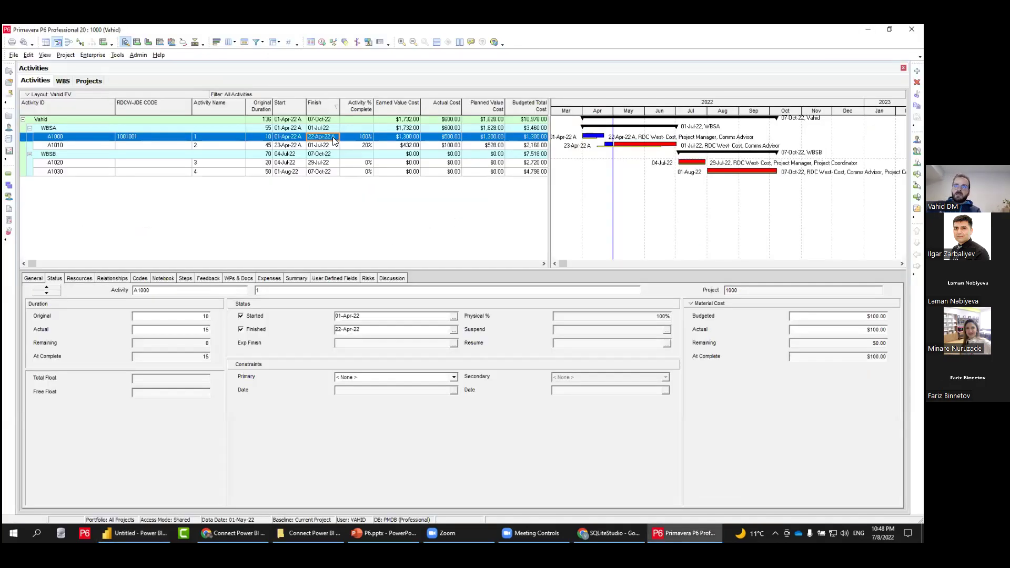
click(299, 175)
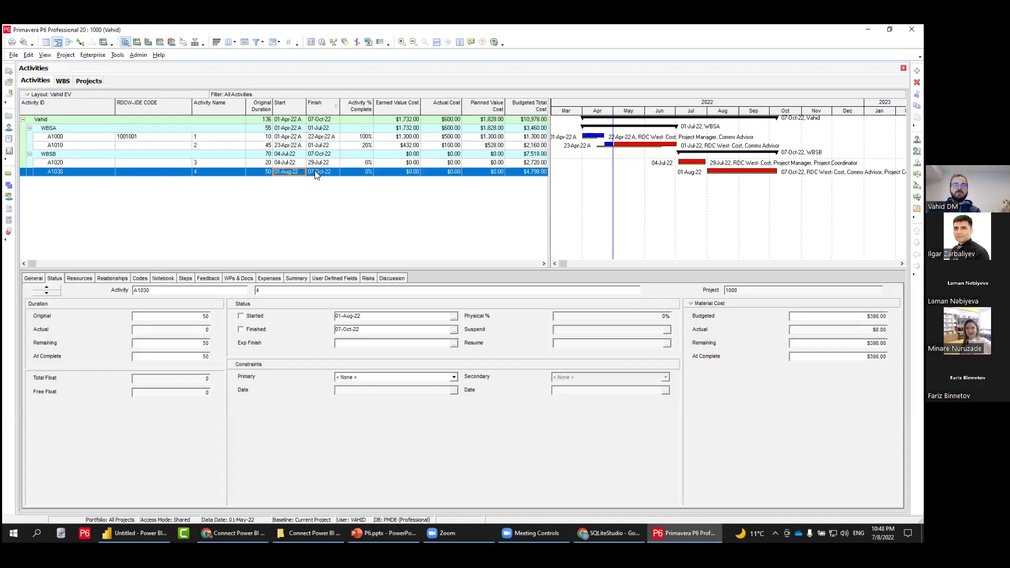
key(alt+Tab)
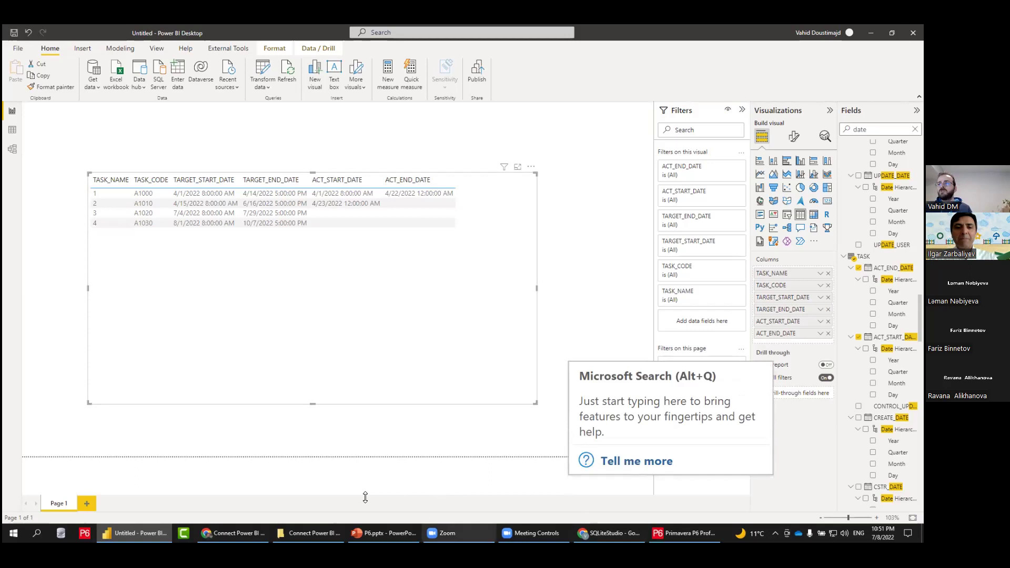
click(275, 382)
click(555, 302)
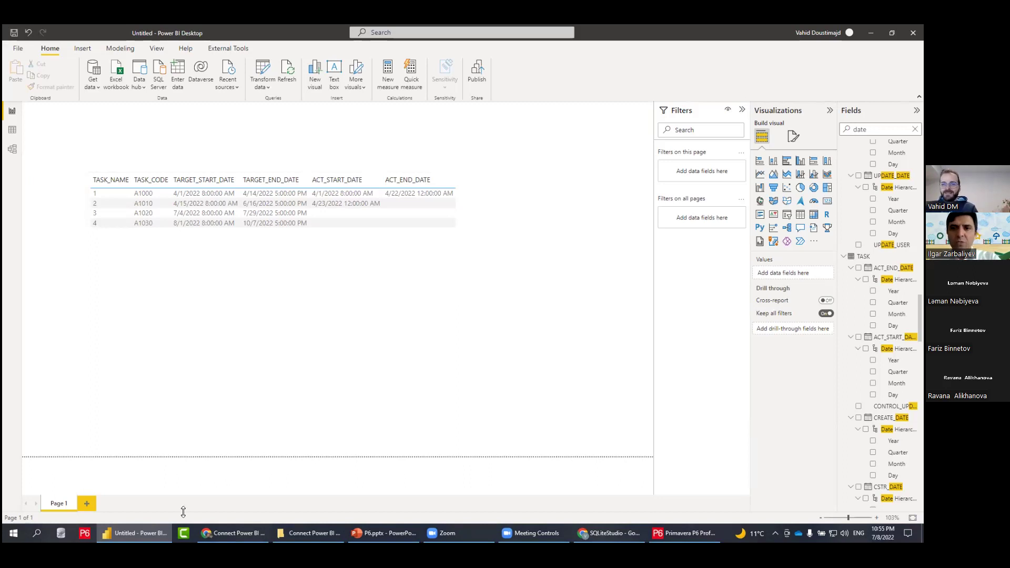
Step: Switch to Chrome and review the article "Connect Power BI with SQLite and Primavera P6", including its ODBC driver instructions, through to the page end
click(233, 533)
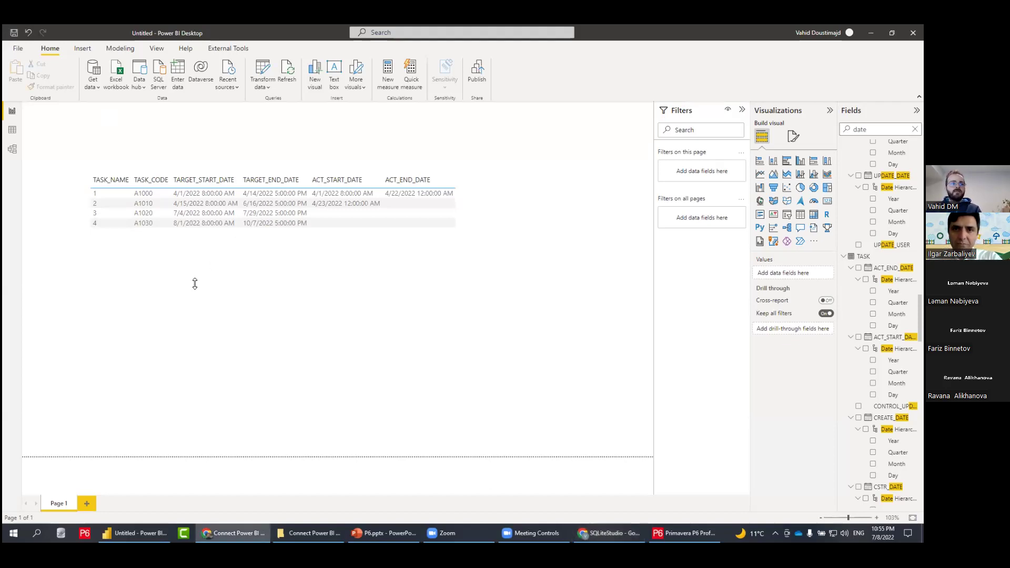
key(alt+Tab)
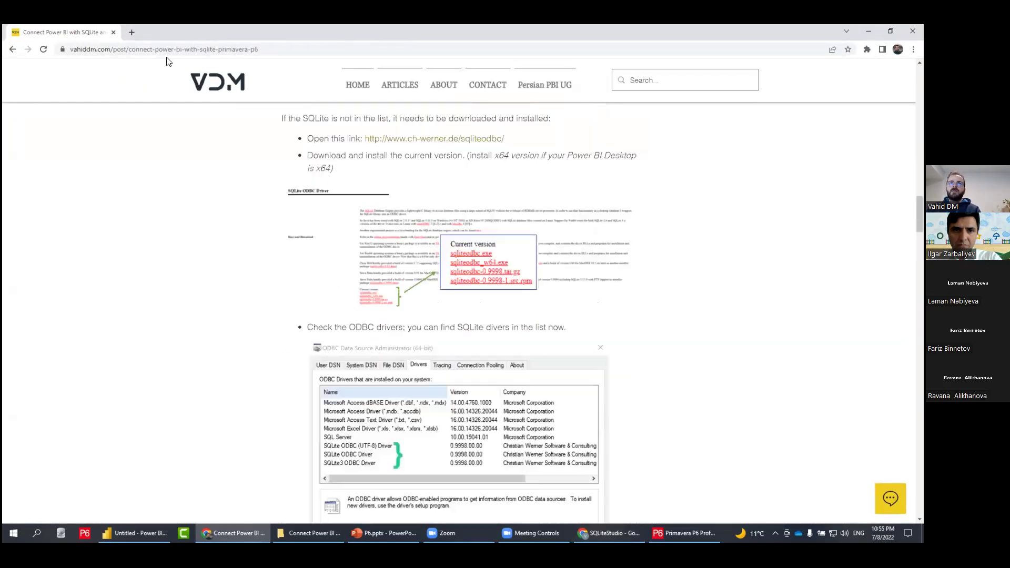
scroll(311, 286, up, 15)
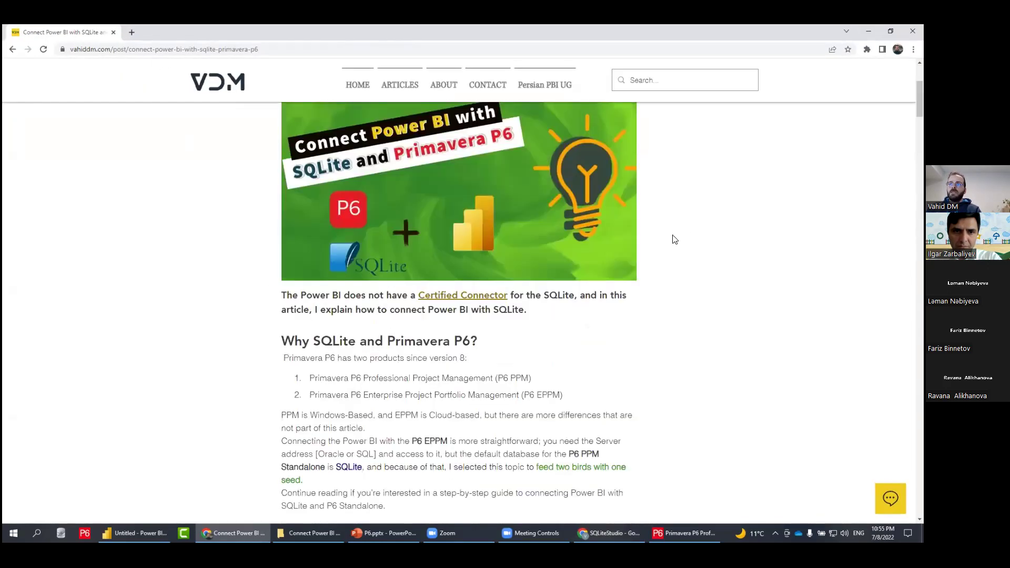
scroll(675, 240, up, 4)
drag(282, 219, 634, 255)
scroll(618, 300, down, 12)
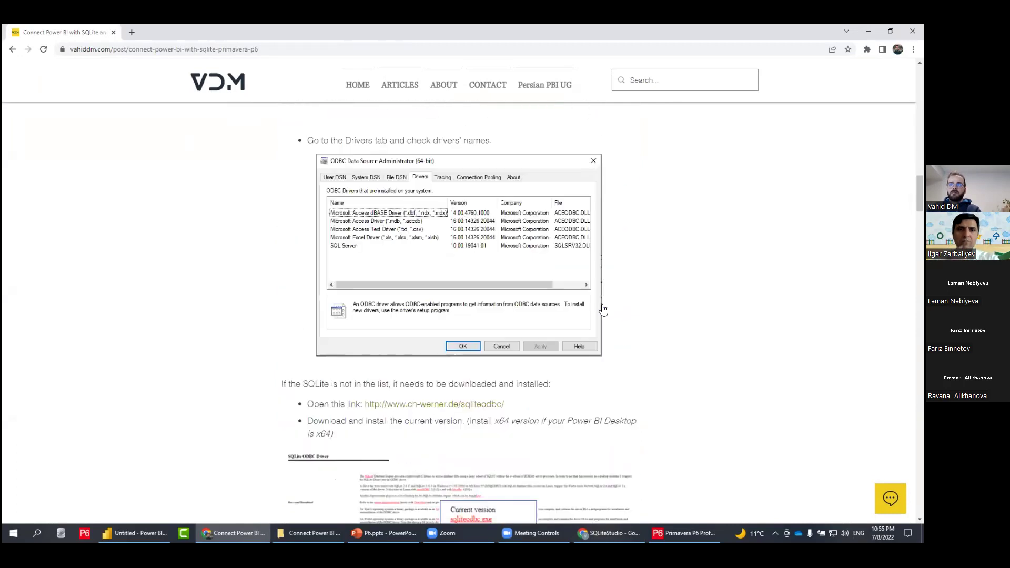
scroll(603, 310, down, 20)
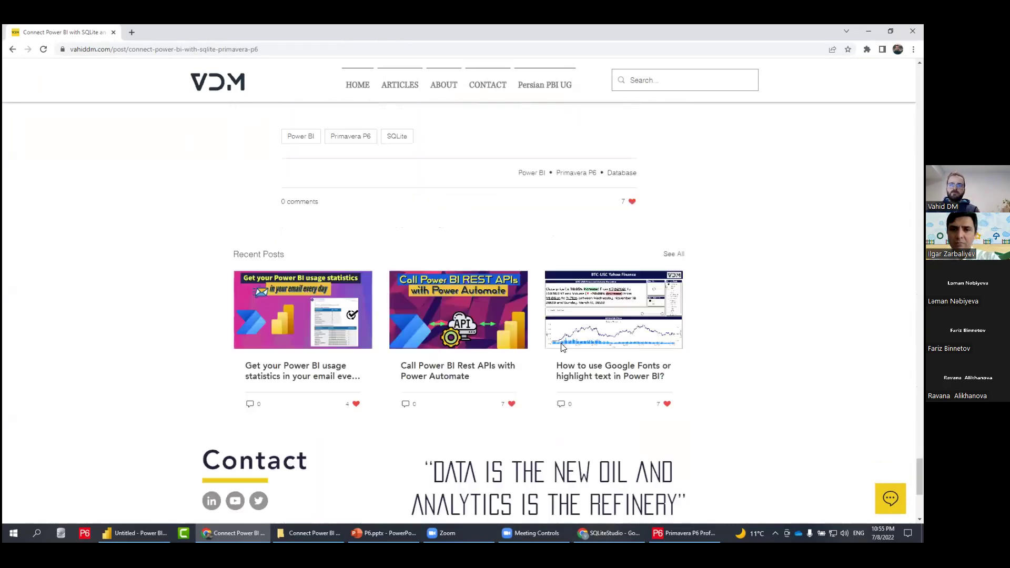
scroll(562, 348, down, 5)
scroll(711, 182, up, 20)
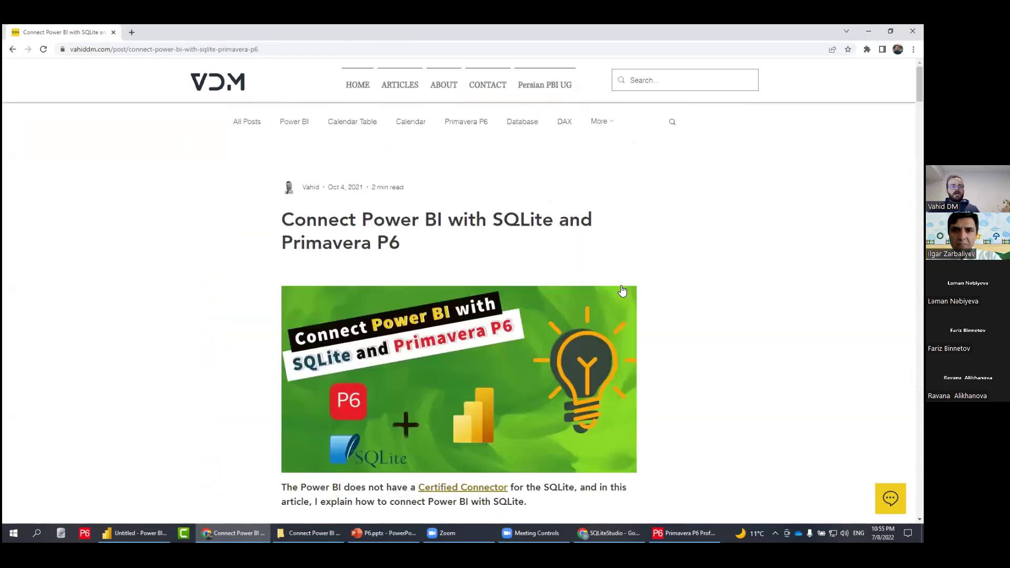
key(alt+Tab)
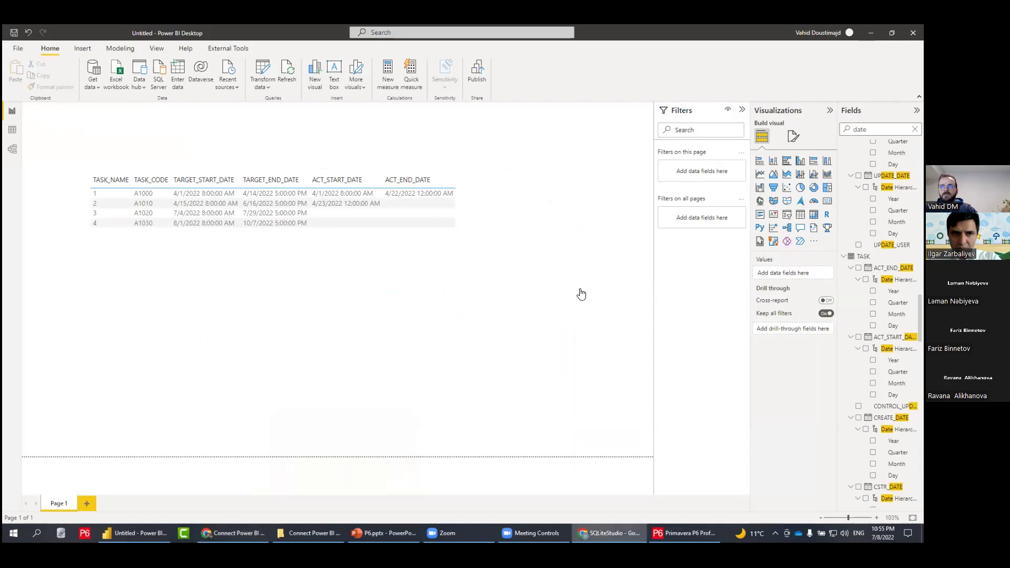